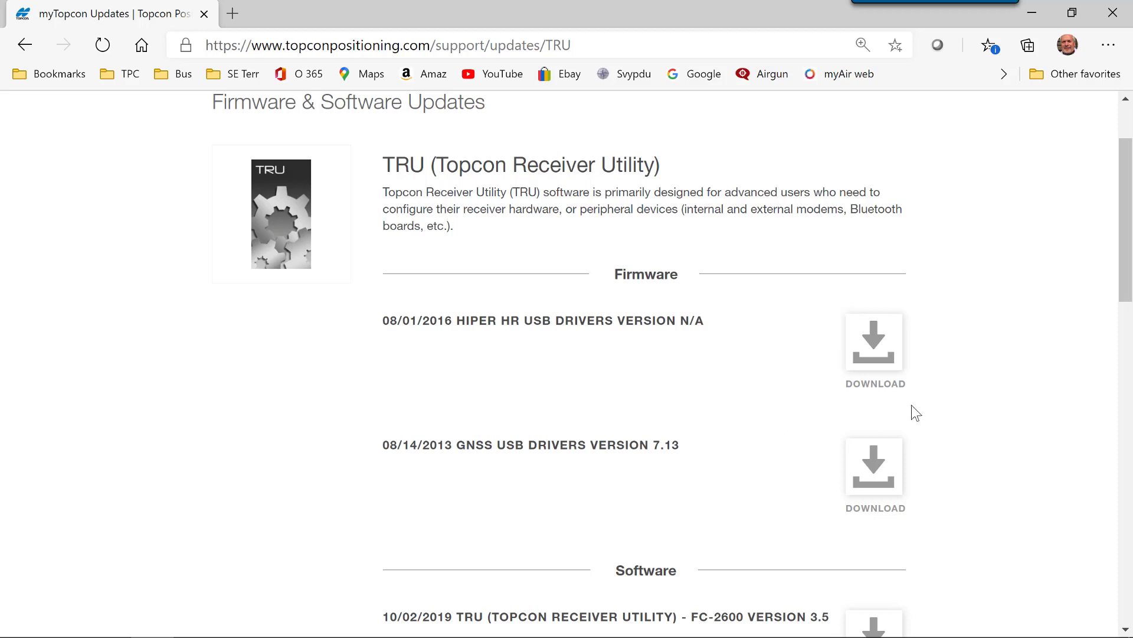
Find the TRU Personal Computer version 3.5 download among the software updates listed on the Topcon page
scroll(913, 402, down, 7)
scroll(925, 403, down, 2)
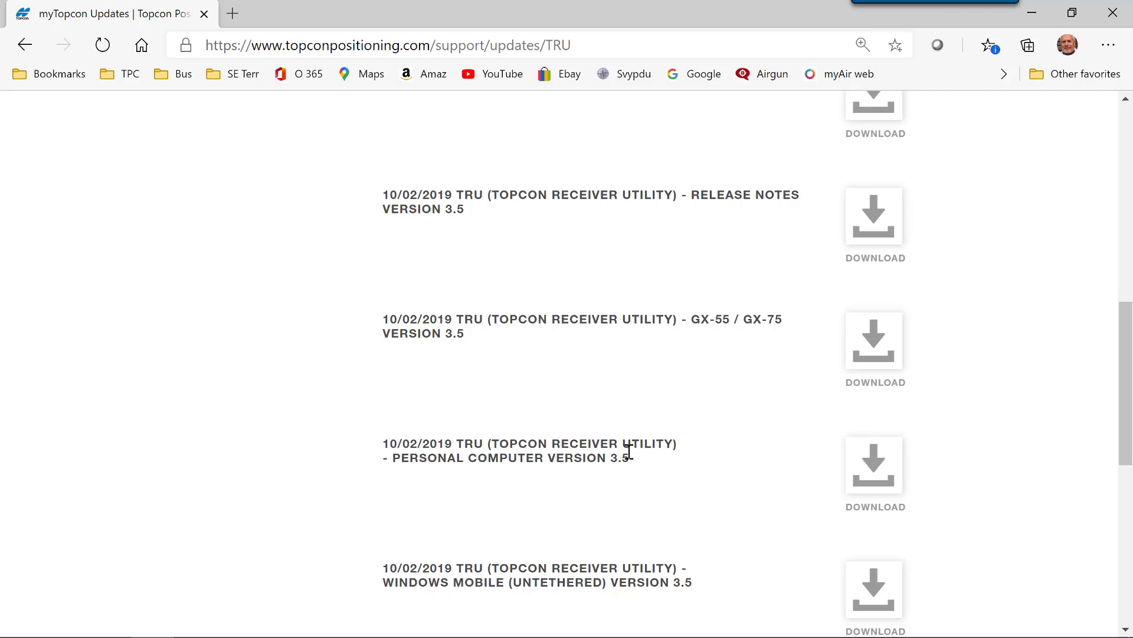
drag(628, 449, 608, 476)
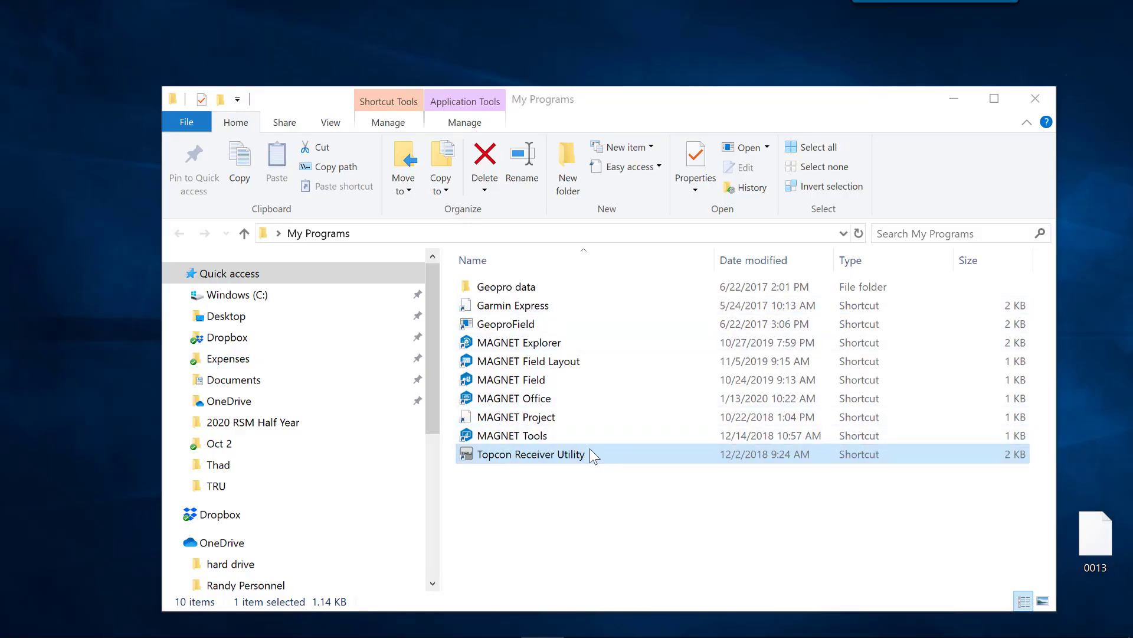
Launch Topcon Receiver Utility from the My Programs folder and check its version information
double_click(522, 452)
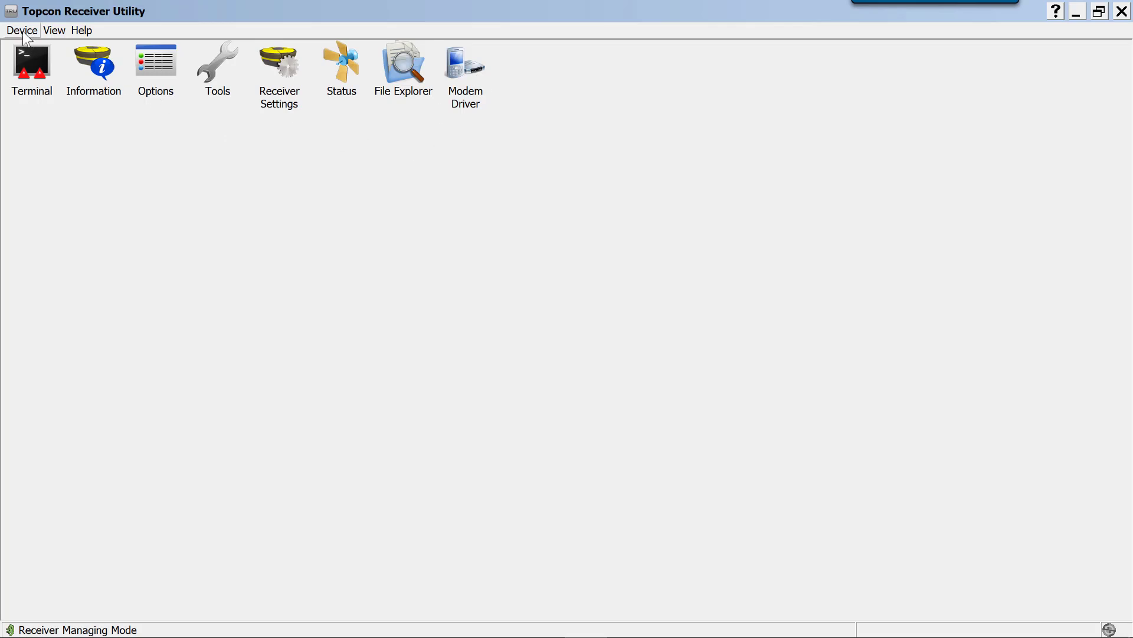
click(81, 30)
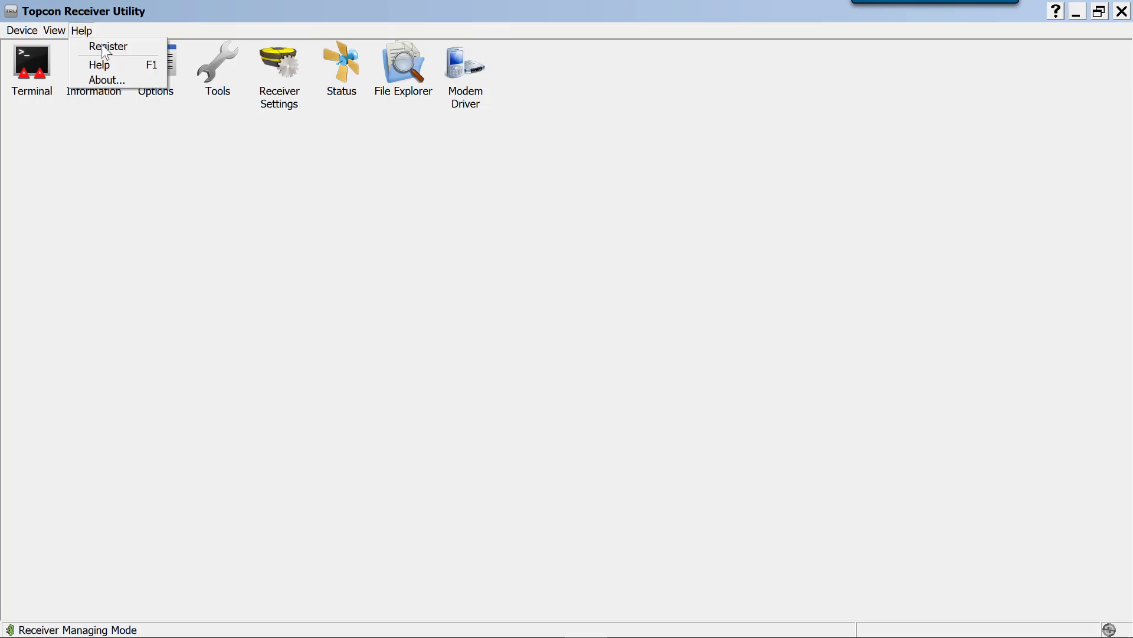
click(104, 79)
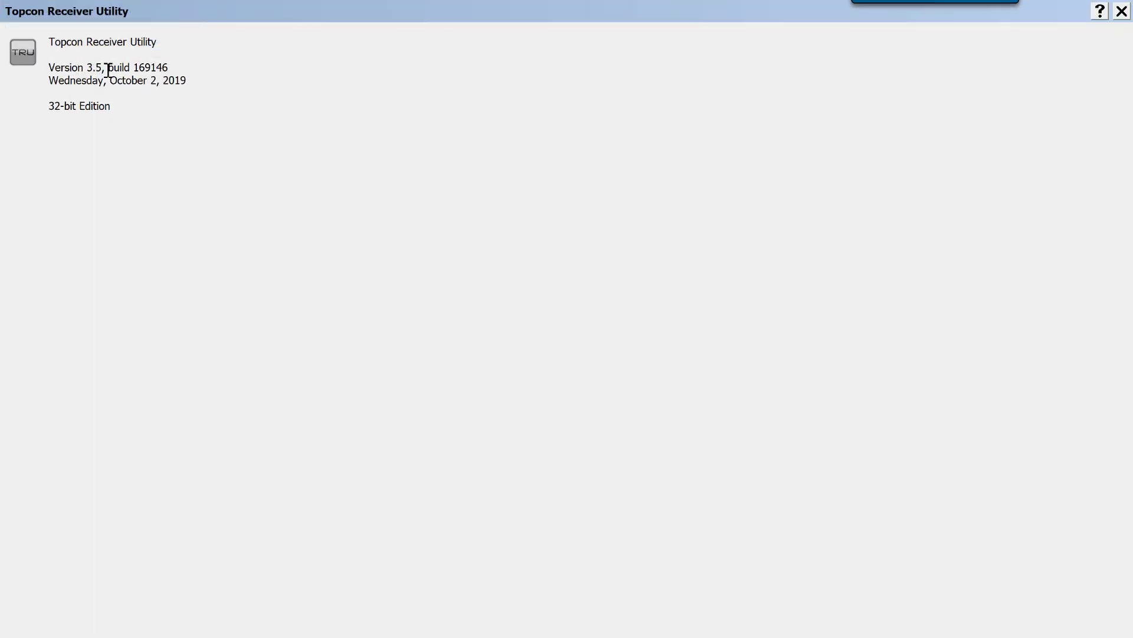
click(1122, 11)
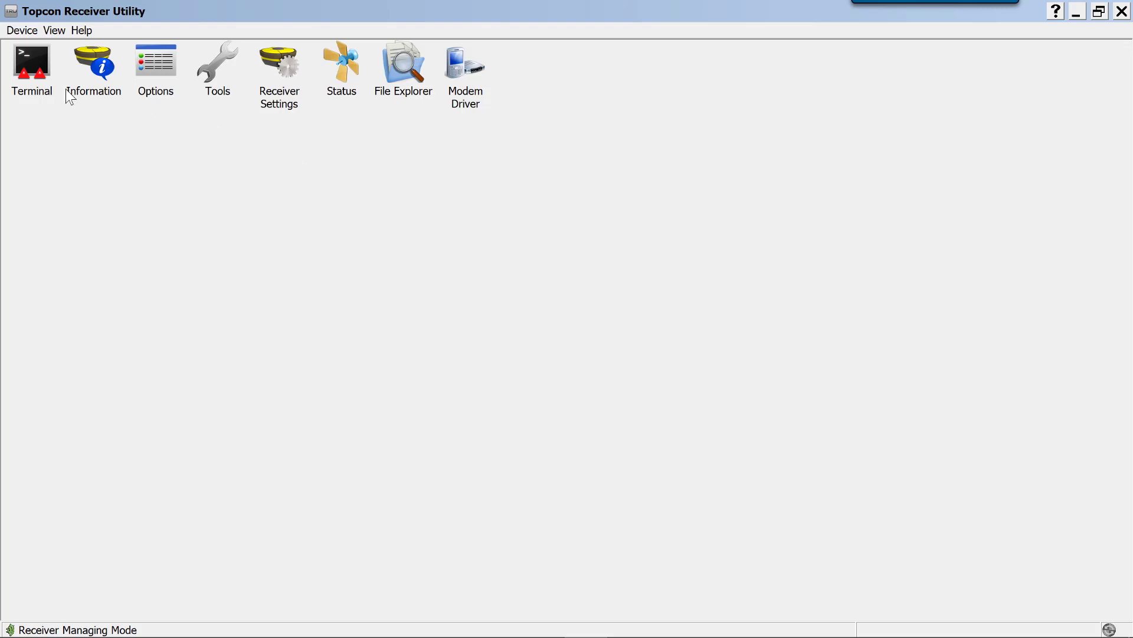
Set the application mode to Receiver Managing
click(15, 33)
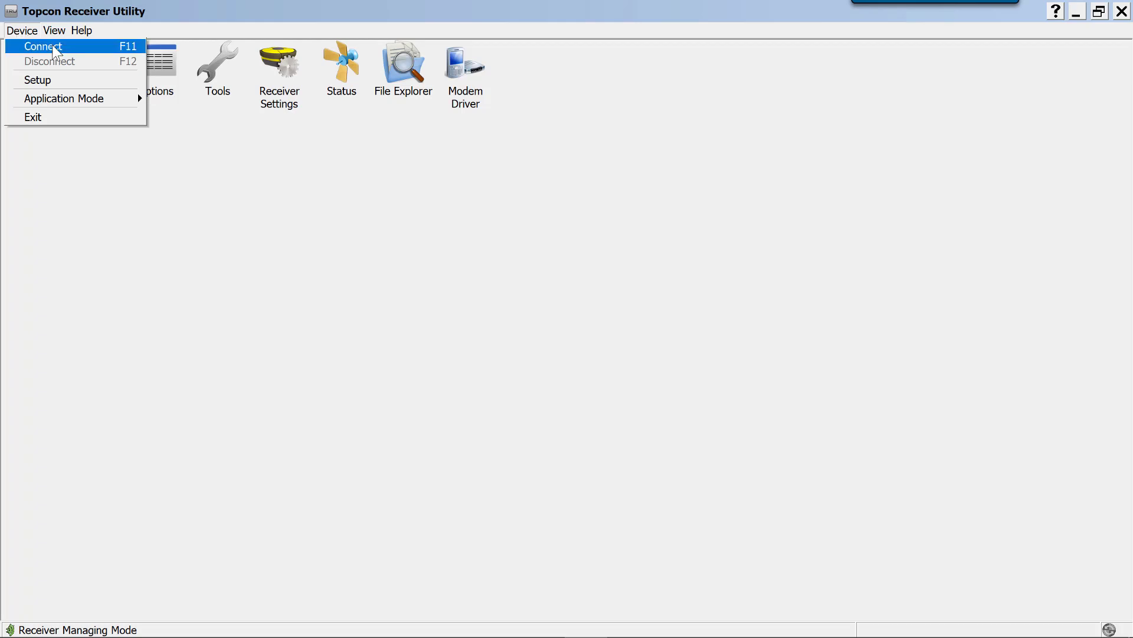
mouse_move(56, 104)
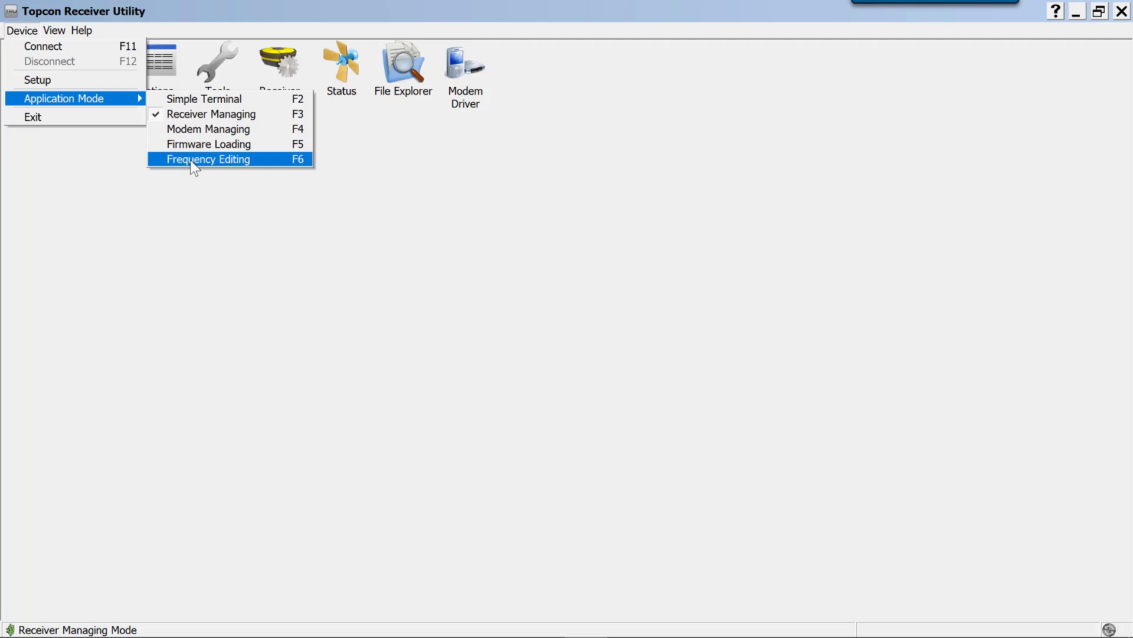
click(207, 114)
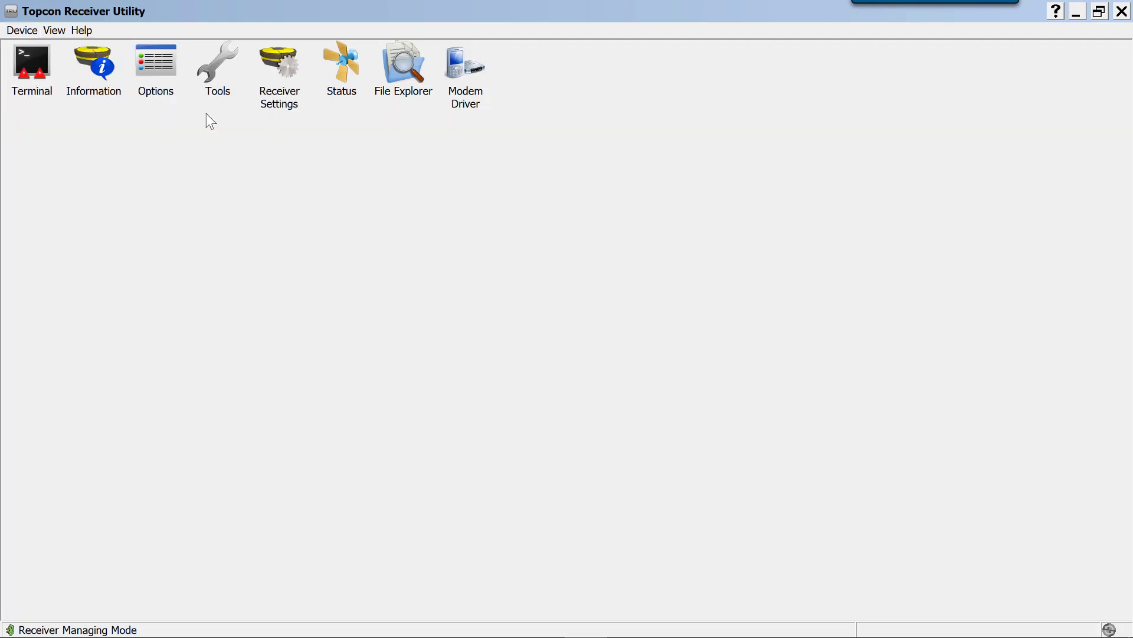
Add the stored receiver 1448-12345 to the Bluetooth devices without a PIN and connect to it over Bluetooth
click(26, 31)
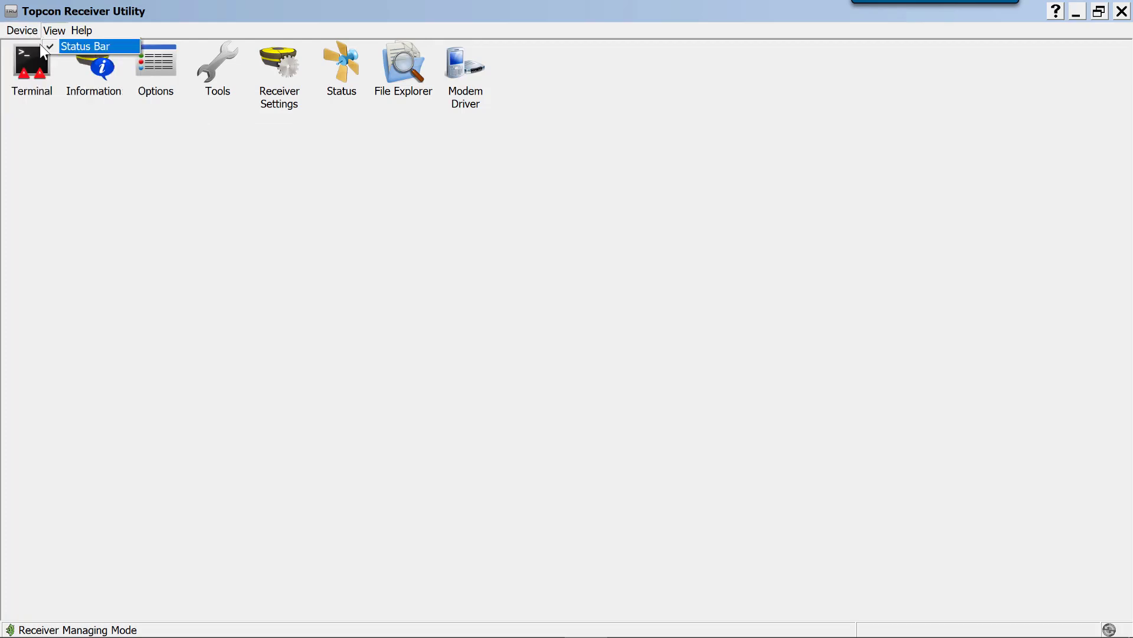
click(44, 47)
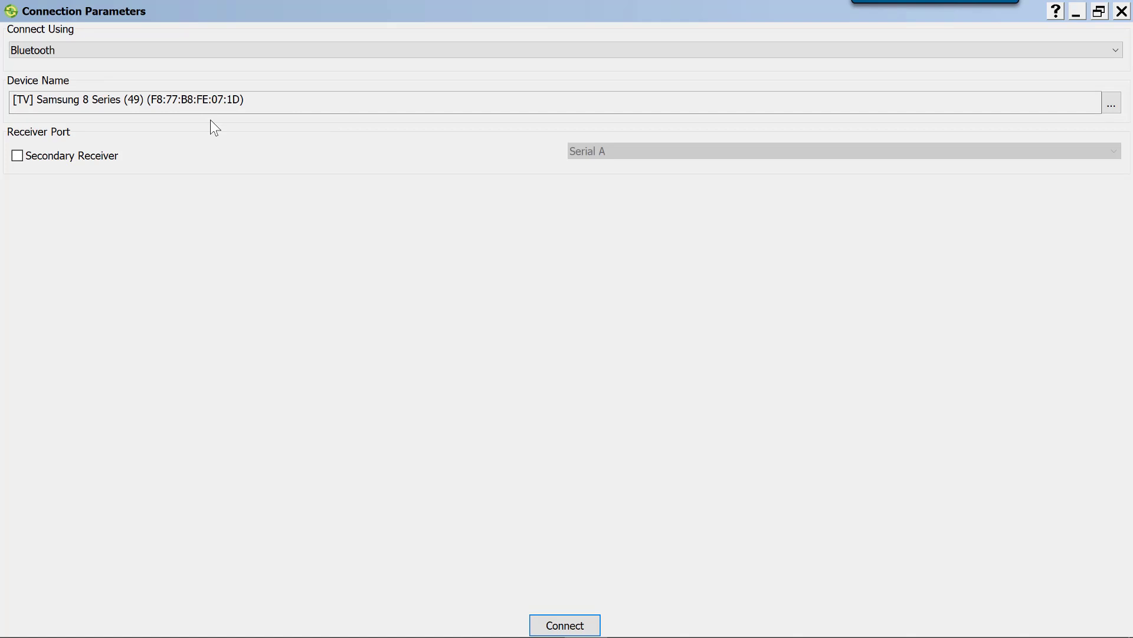
click(1112, 104)
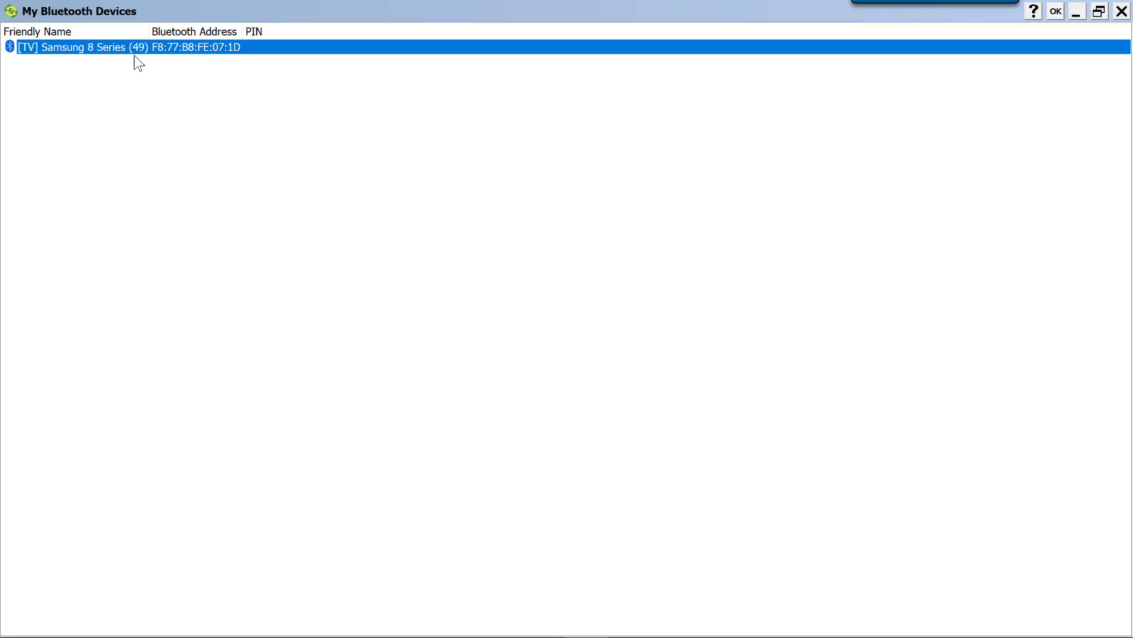
right_click(397, 153)
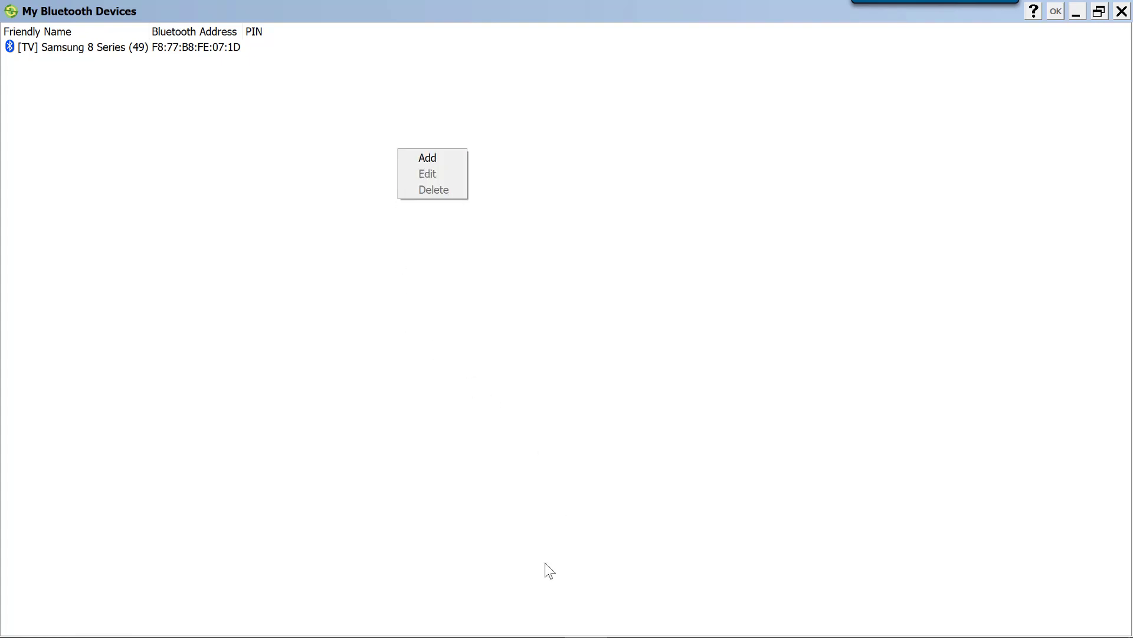
click(442, 166)
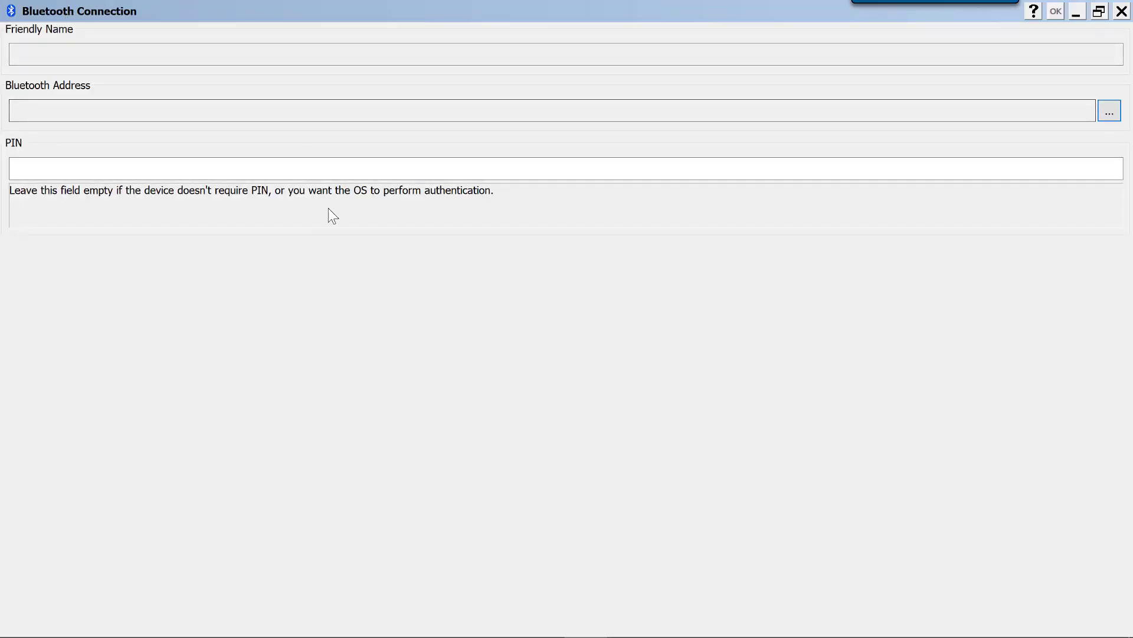
click(1115, 115)
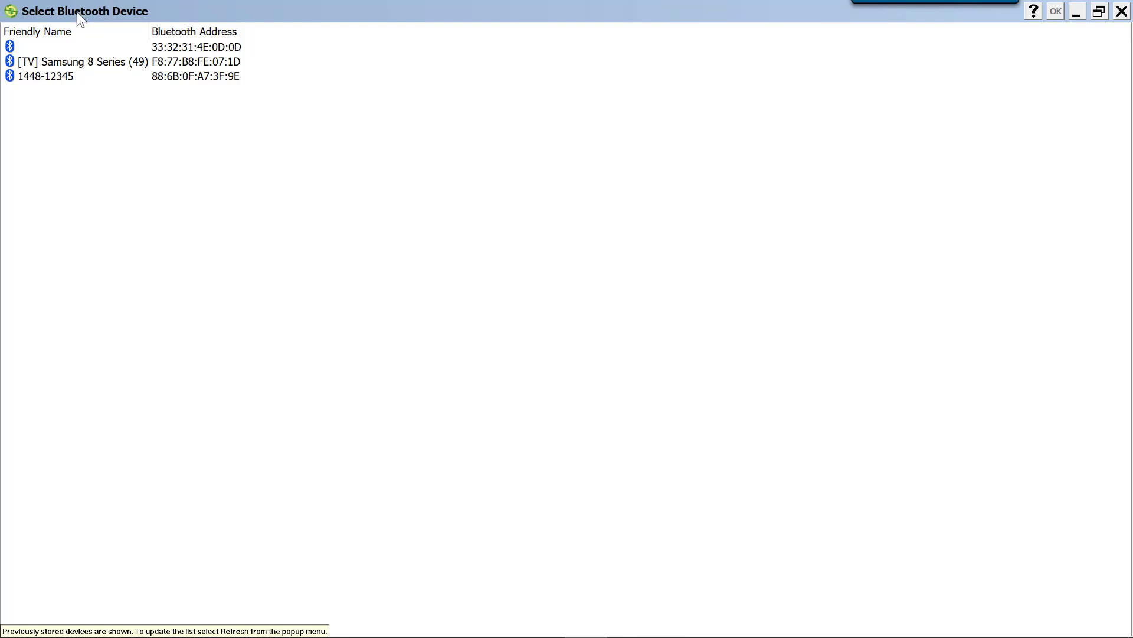
click(45, 78)
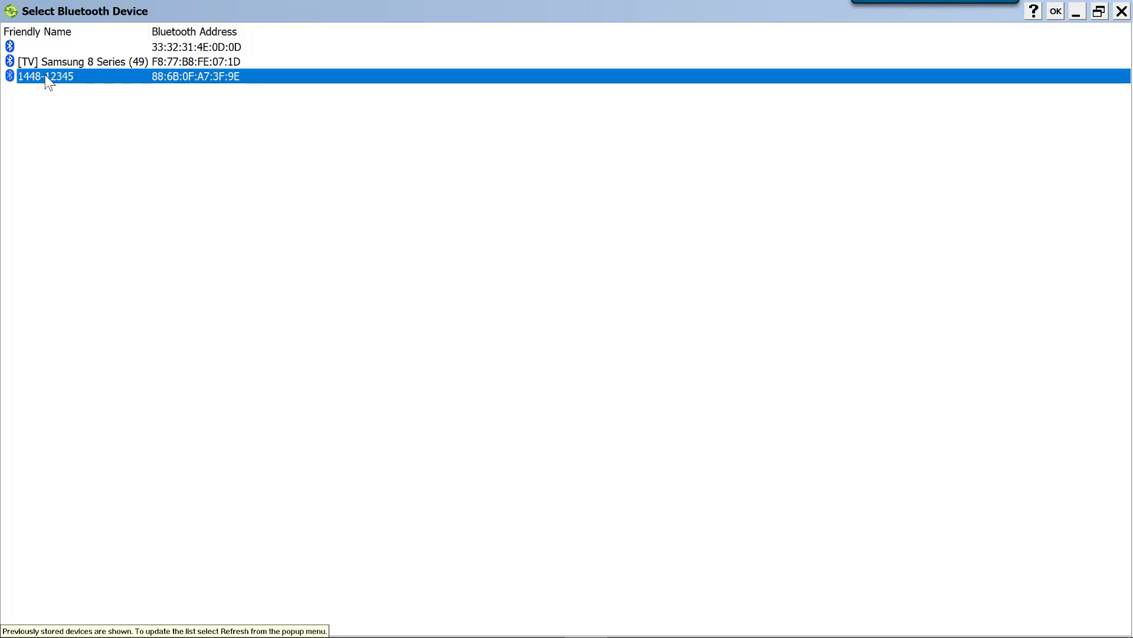
click(1055, 13)
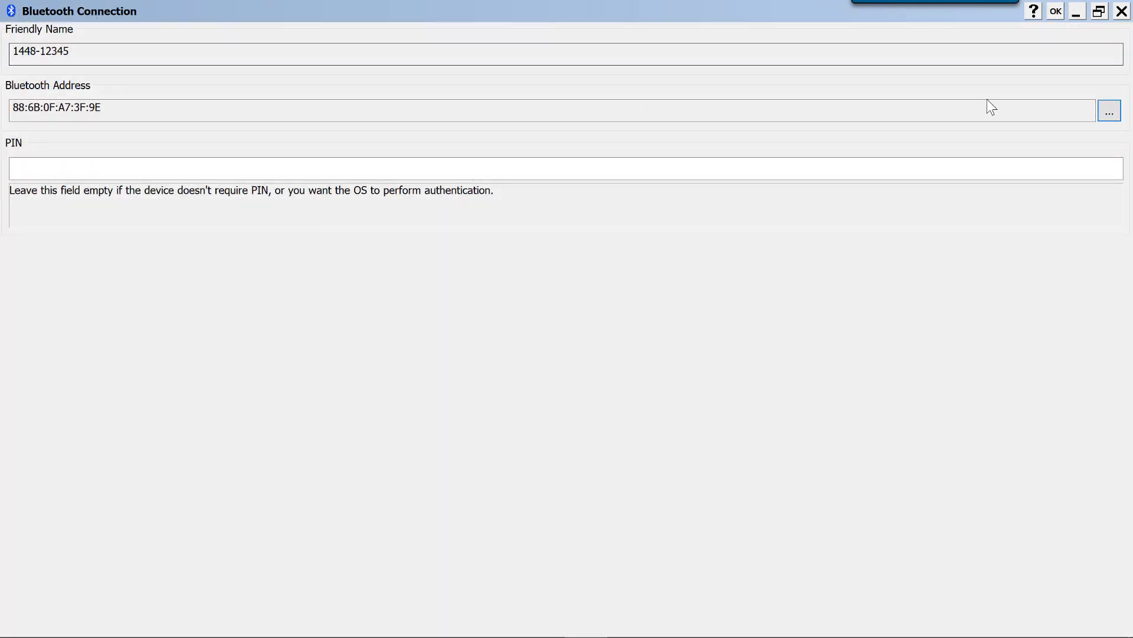
click(1056, 13)
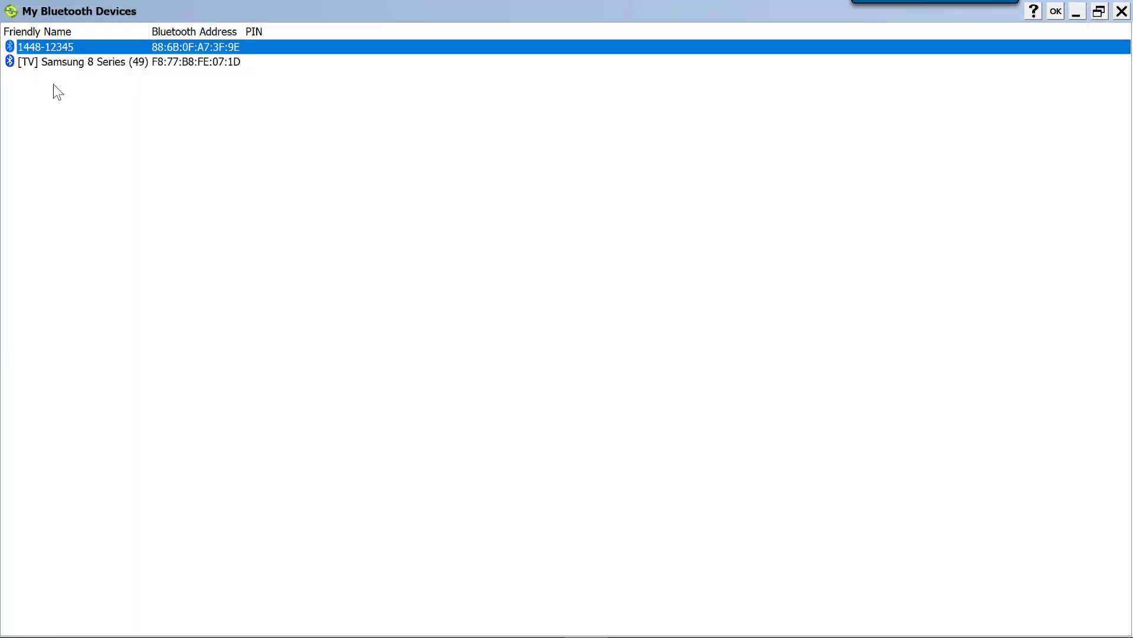
click(1056, 12)
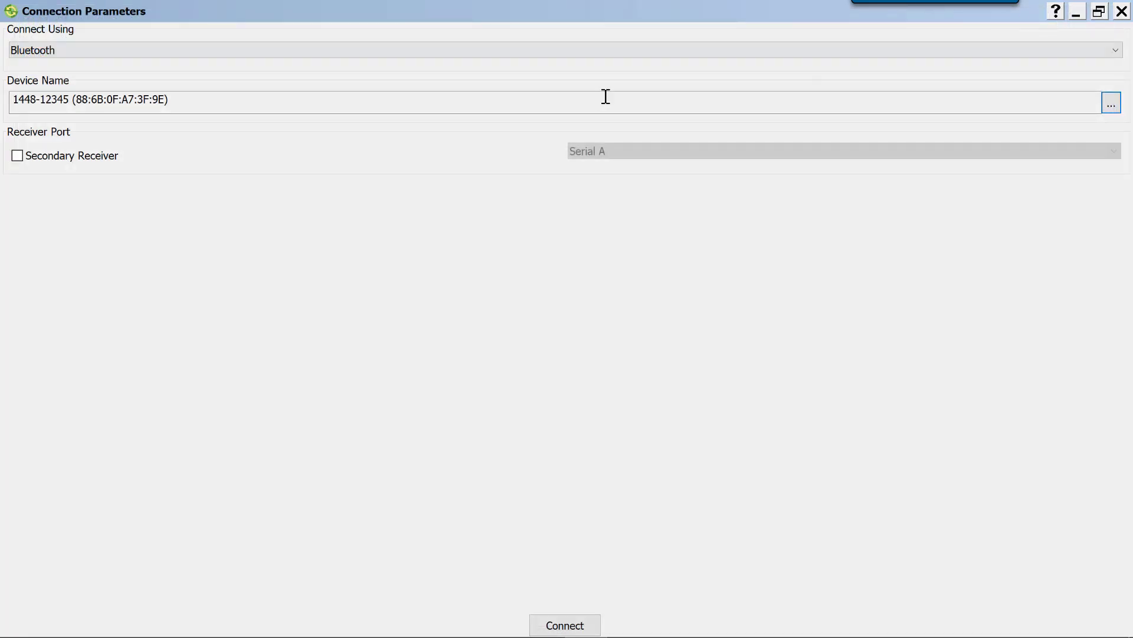
click(582, 631)
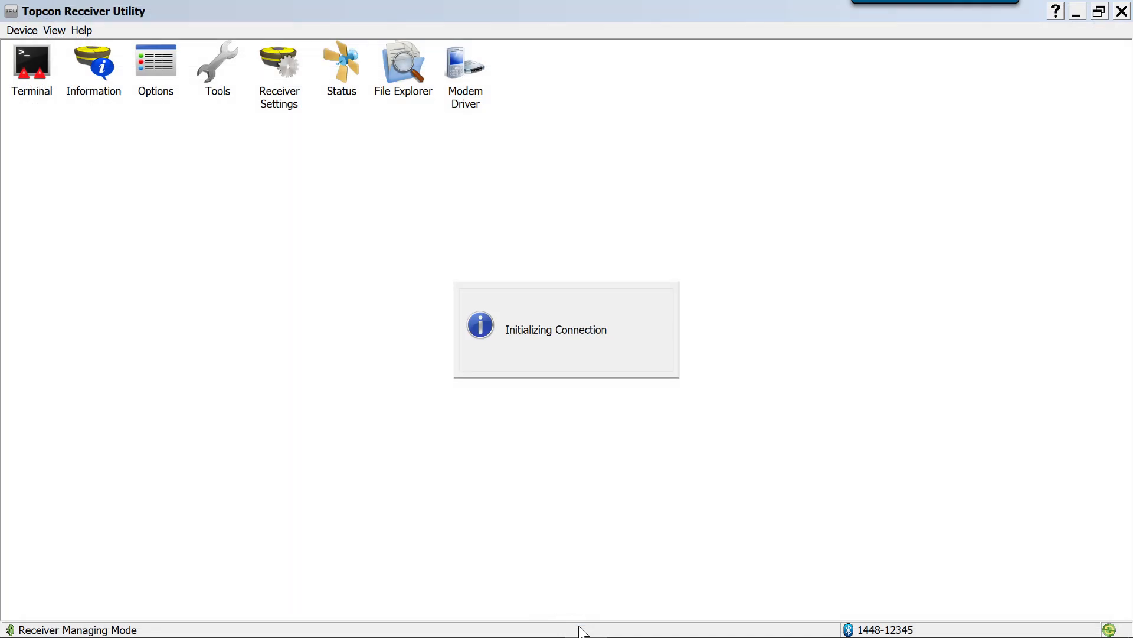
Disconnect the receiver and reconnect to 1448-12345 over Bluetooth with the same connection parameters
click(31, 32)
click(50, 60)
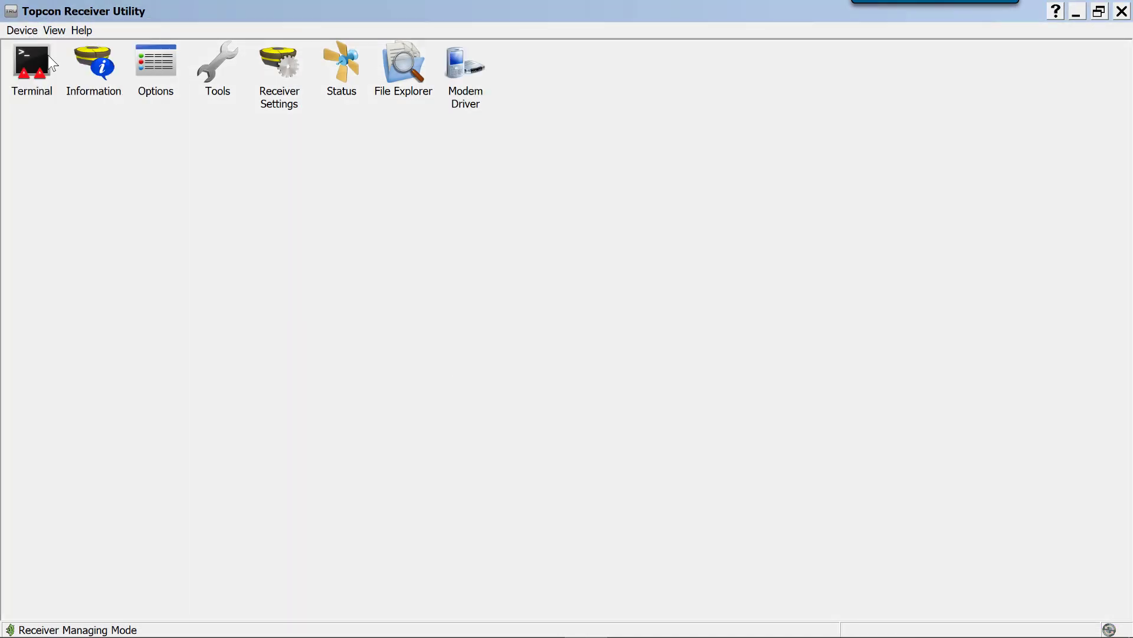
click(24, 31)
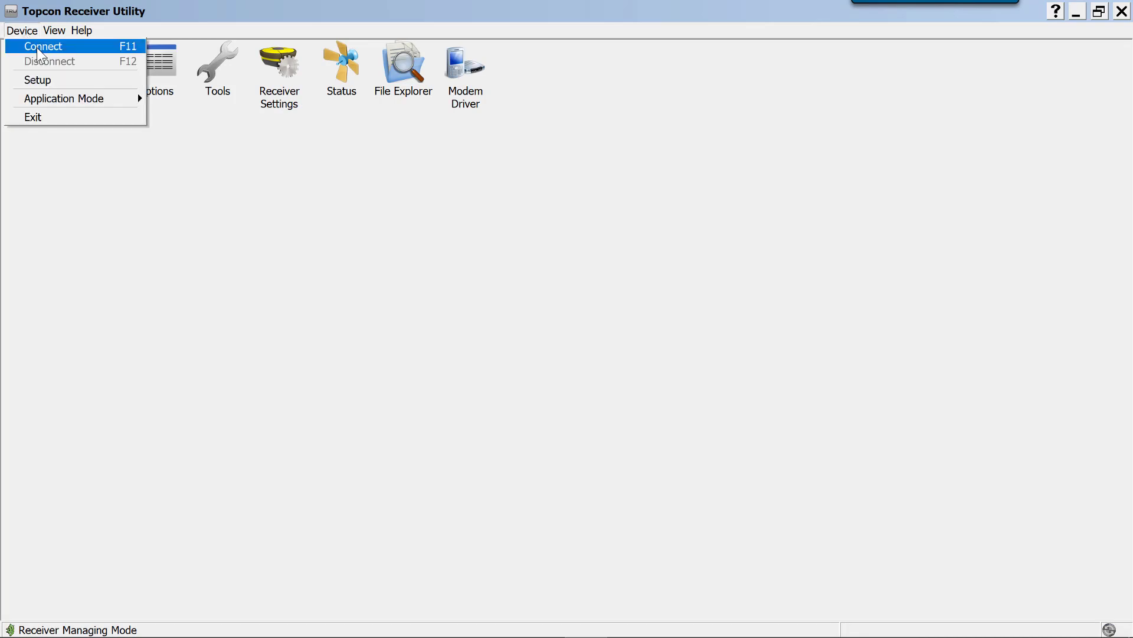
click(38, 46)
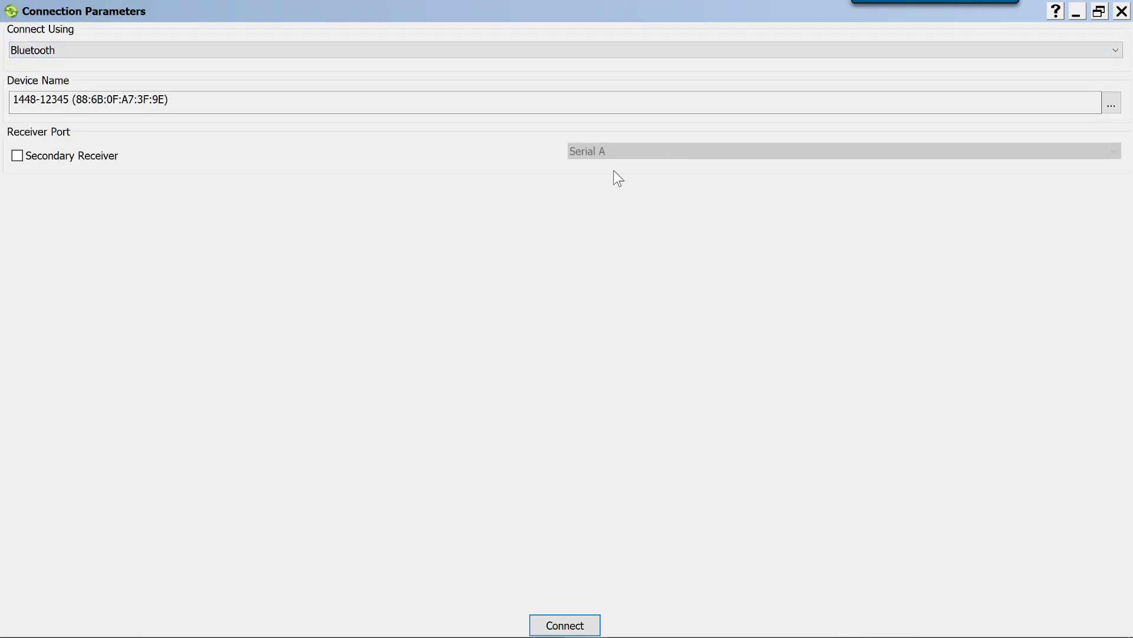
click(557, 617)
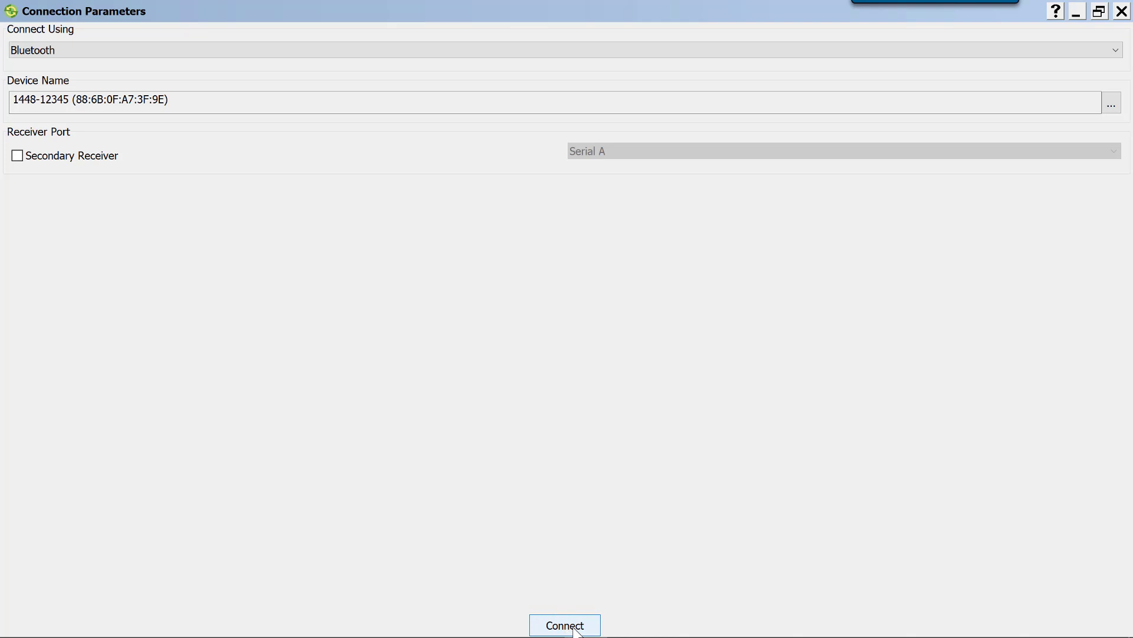
click(555, 629)
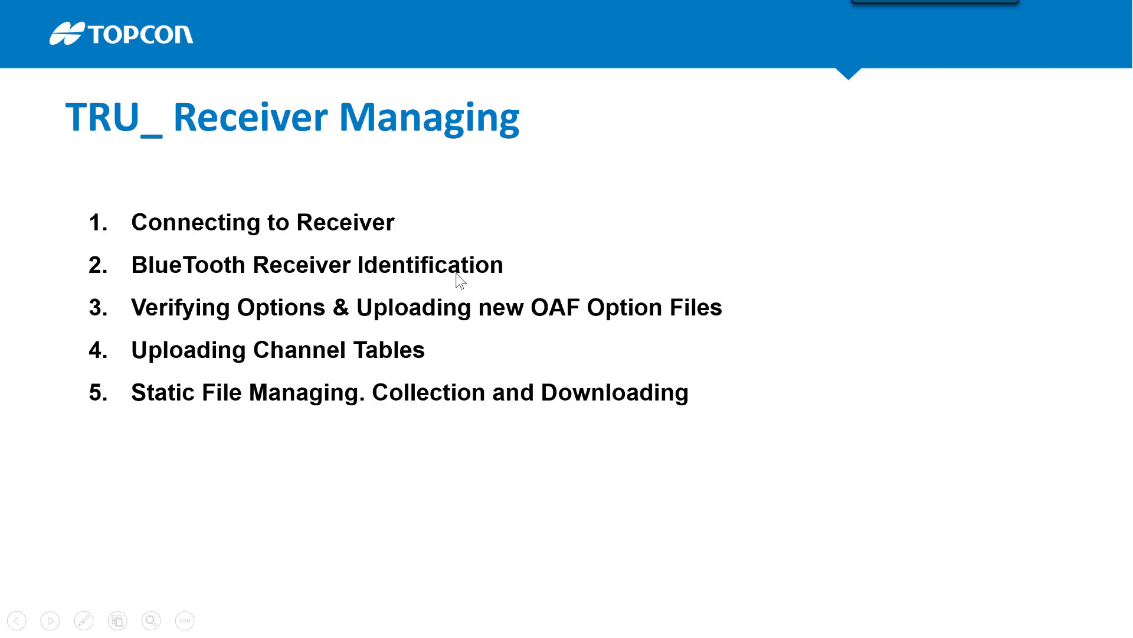
Switch back to Topcon Receiver Utility and open the Bluetooth parameters in the receiver settings
key(alt+Tab)
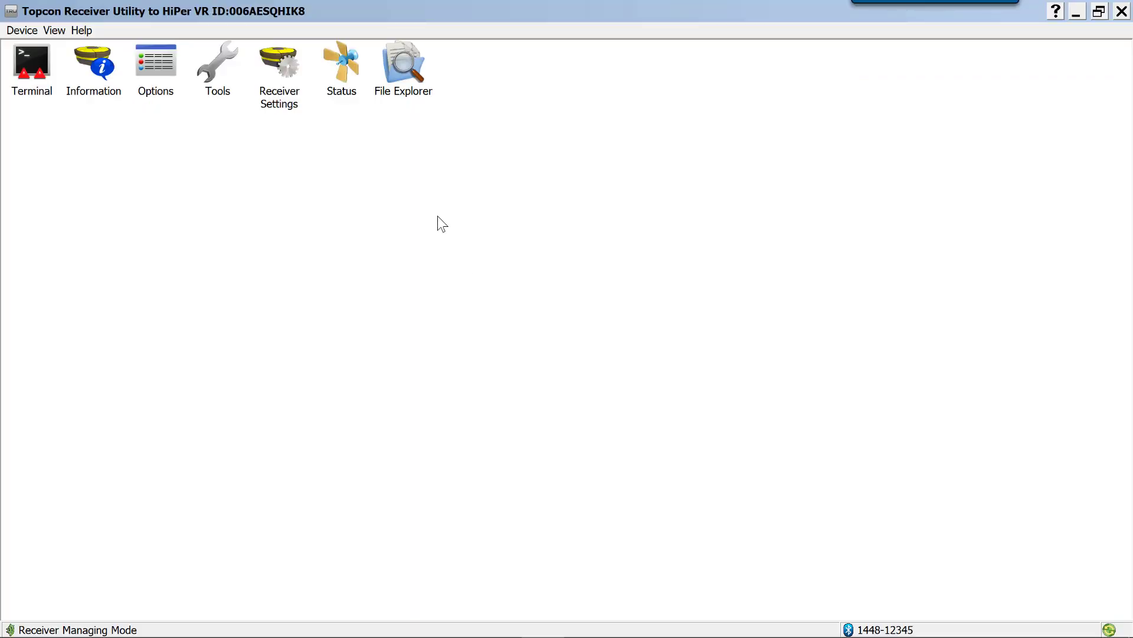
click(277, 101)
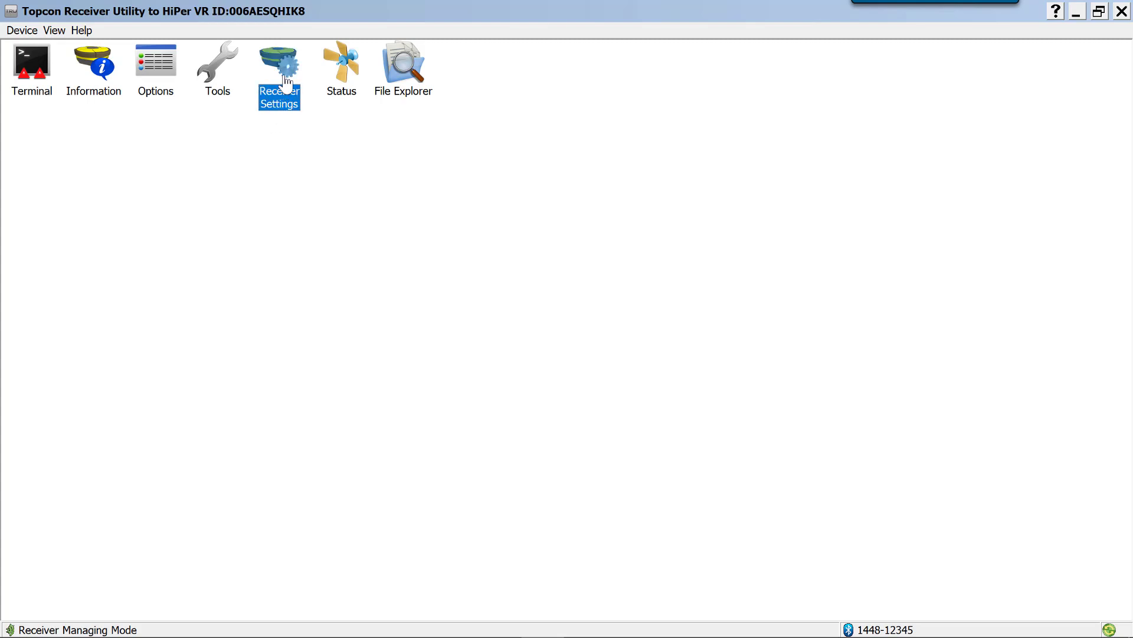
double_click(287, 85)
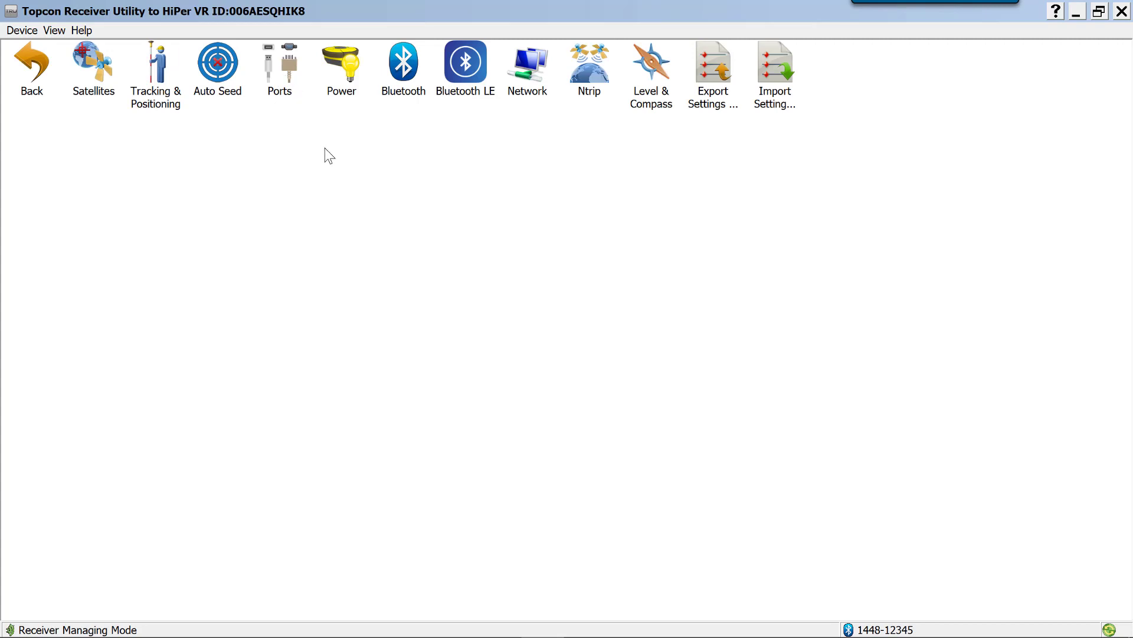
click(406, 70)
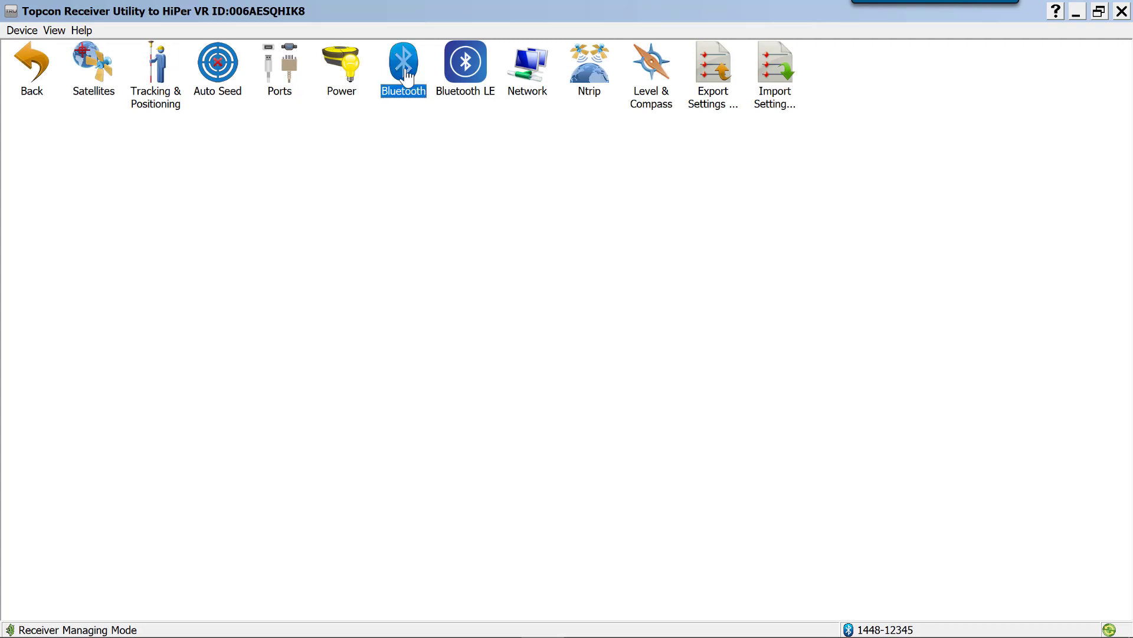
double_click(406, 71)
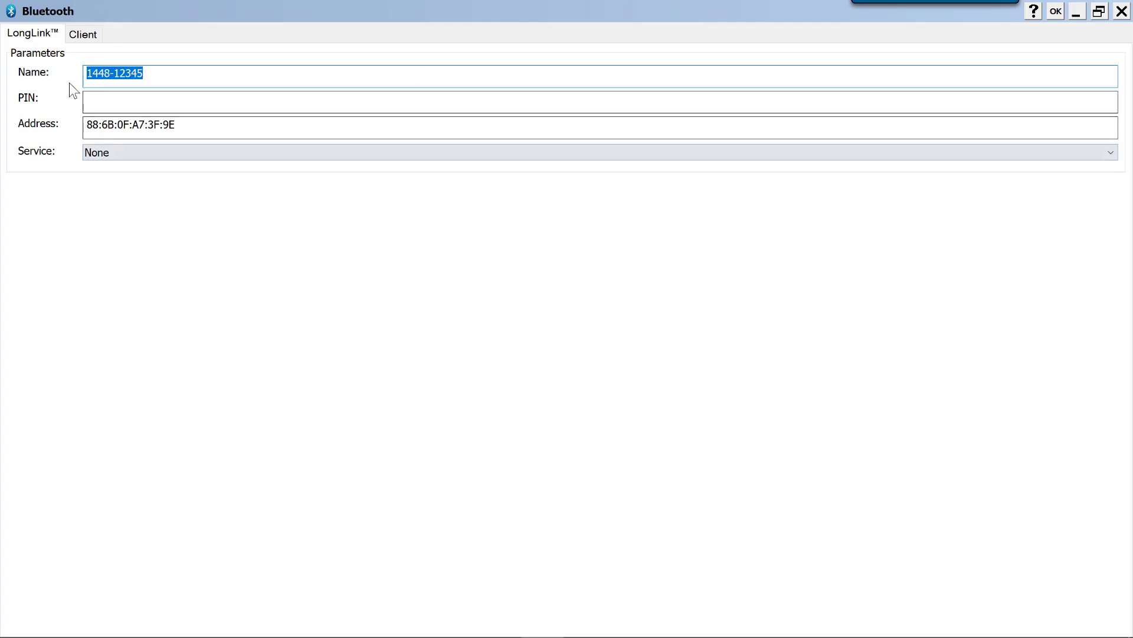
Enter "Base" in the receiver's Bluetooth name and accept the Bluetooth parameters
click(175, 81)
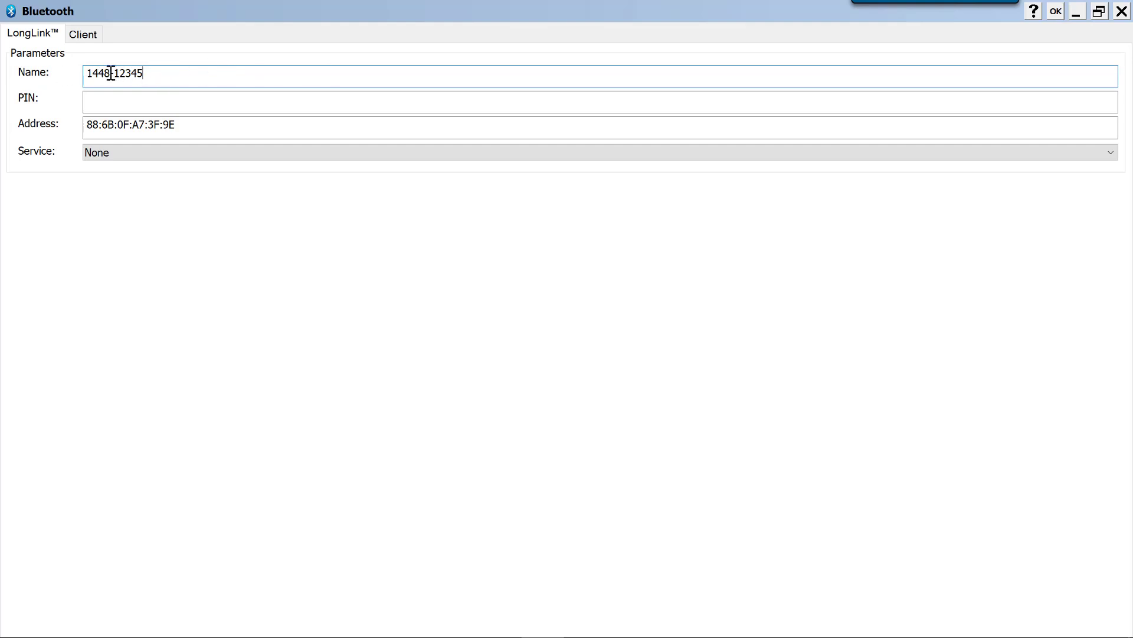
double_click(85, 73)
text(Base)
click(1056, 12)
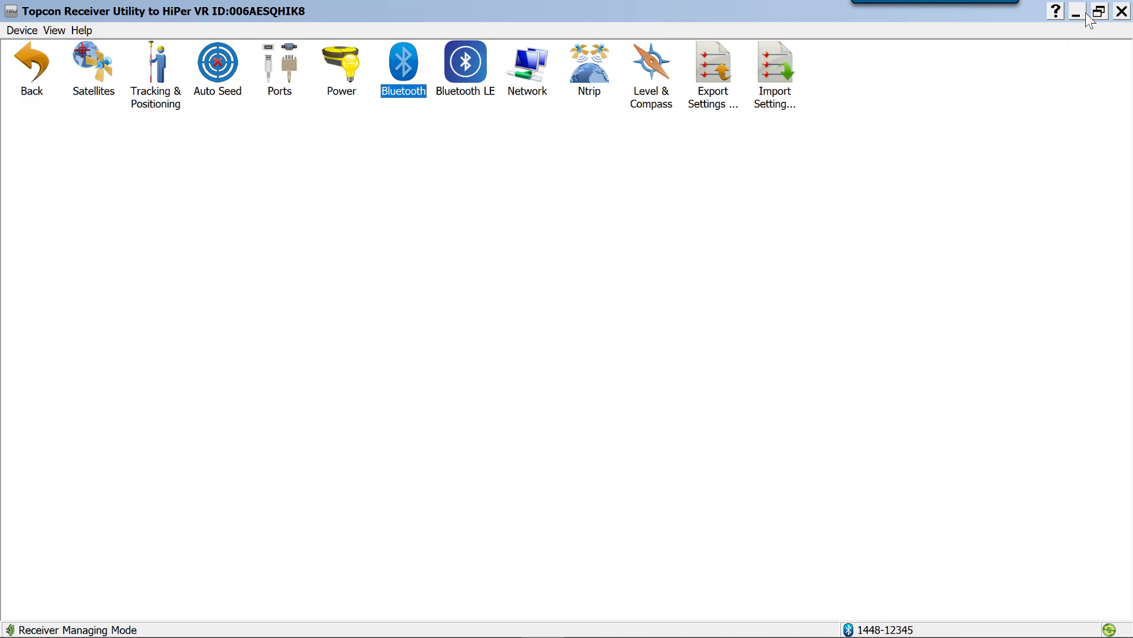
Leave the receiver settings and disconnect from the receiver
click(1125, 11)
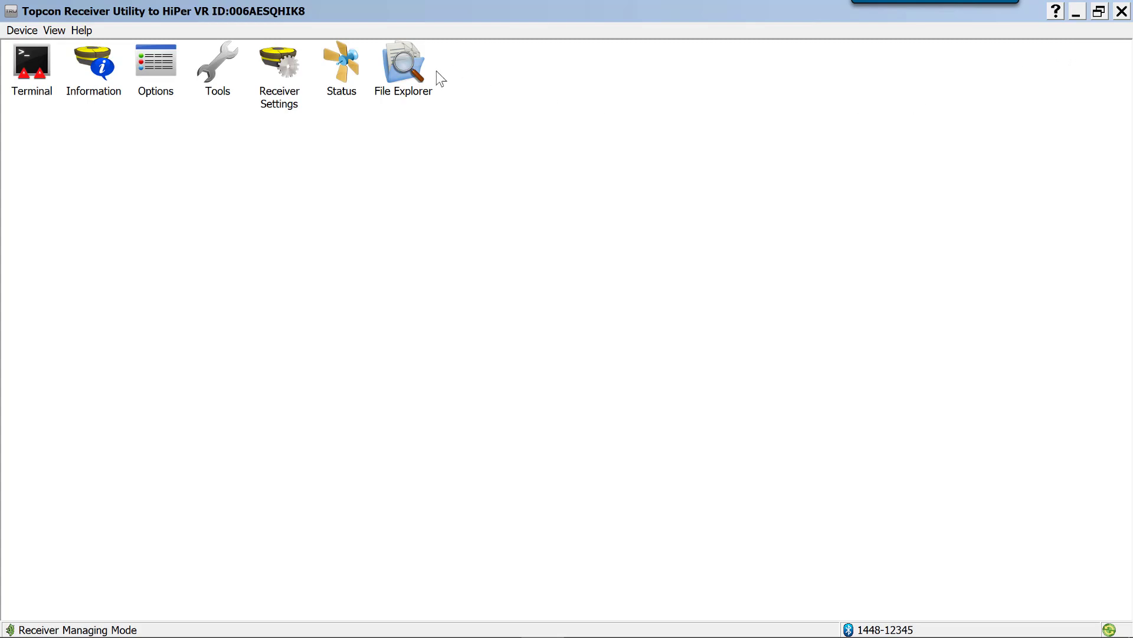
click(27, 31)
click(45, 60)
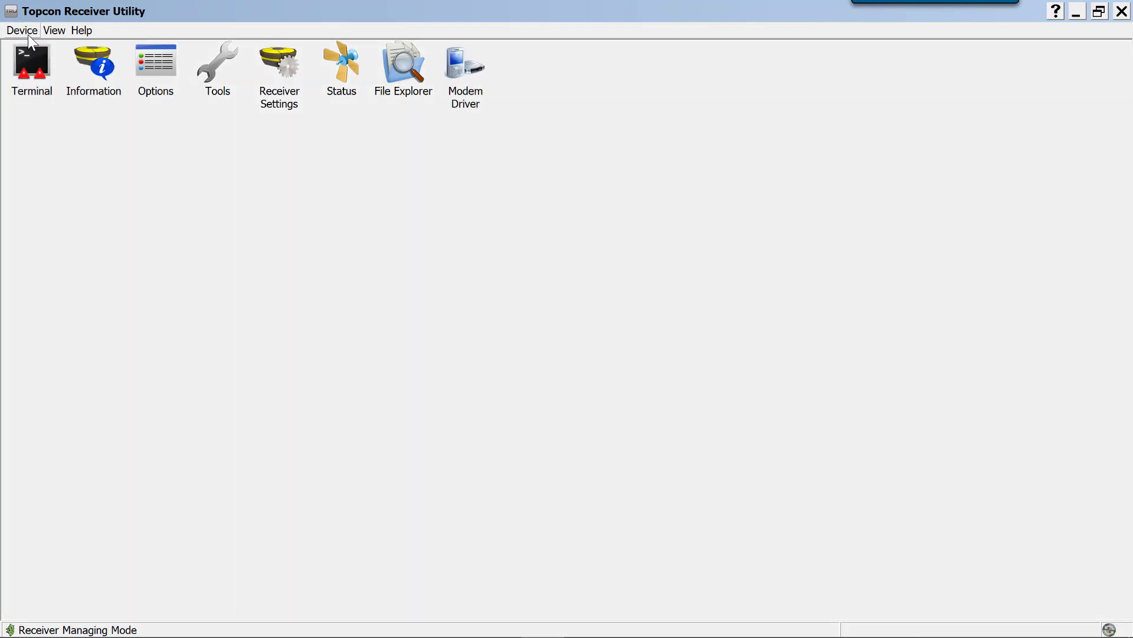
Open the connection parameters and add the discovered receiver Base-12345 to the Bluetooth devices, leaving its PIN empty
click(21, 30)
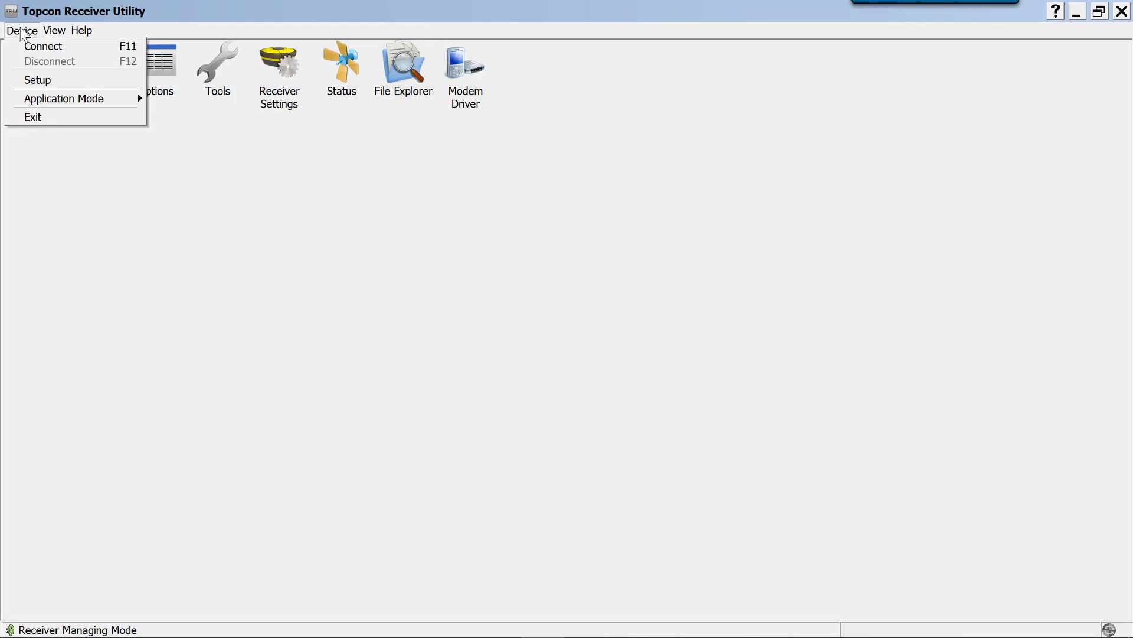
click(42, 45)
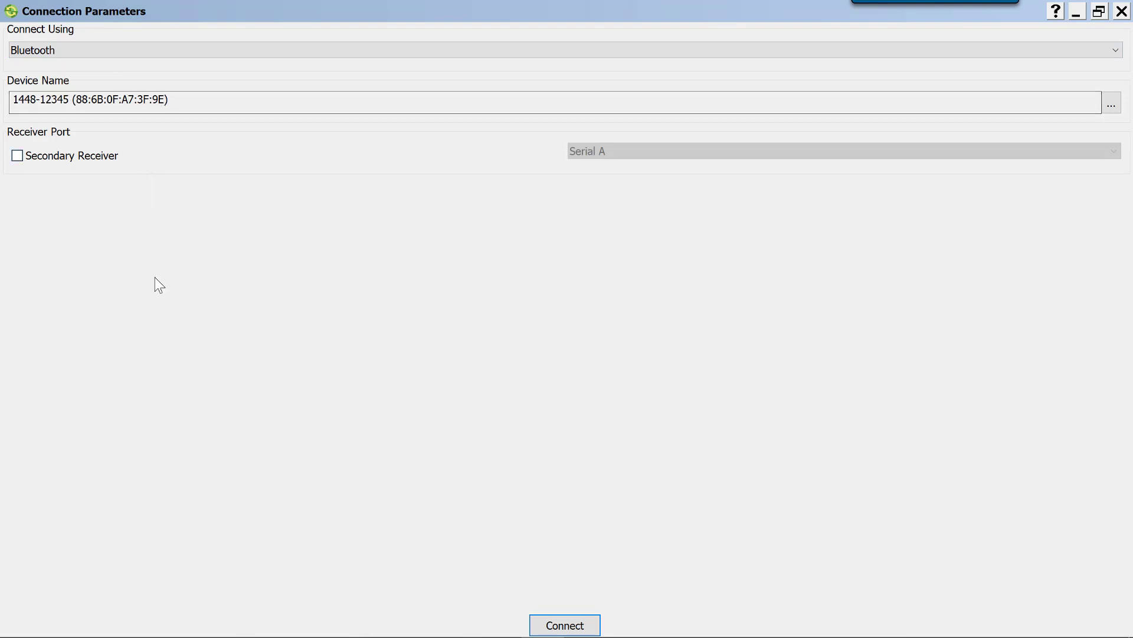
click(1112, 105)
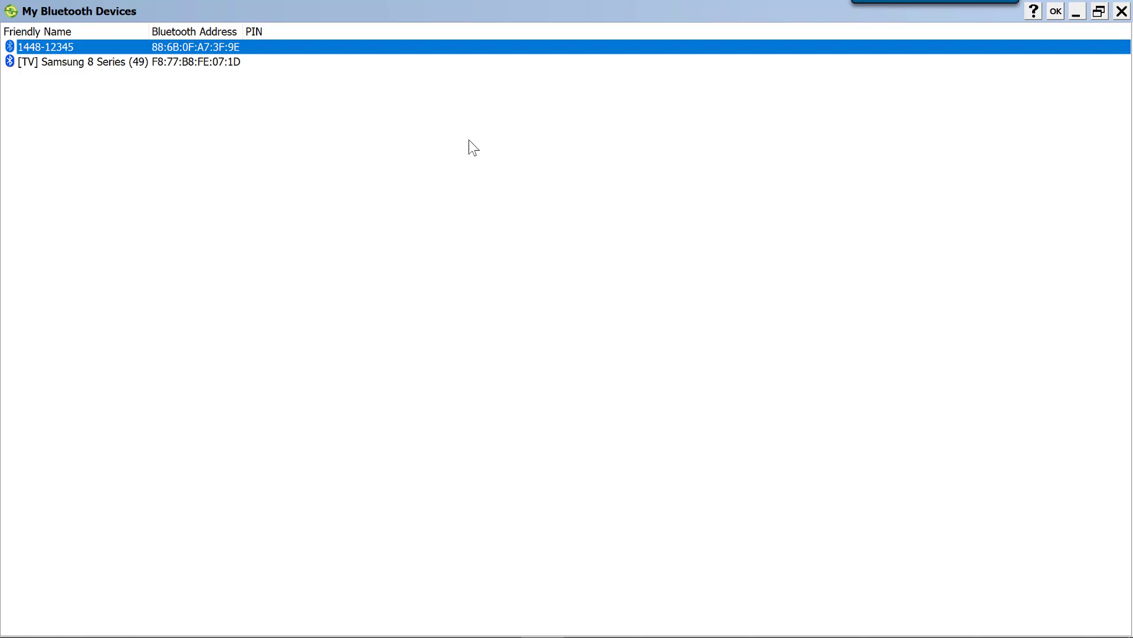
right_click(377, 141)
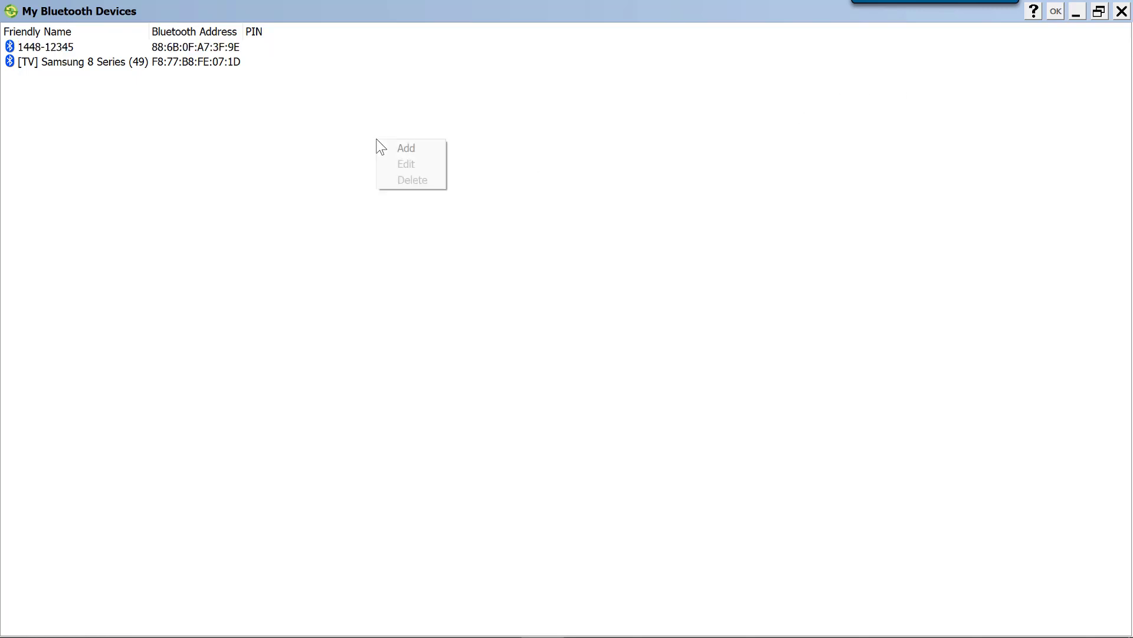
click(407, 151)
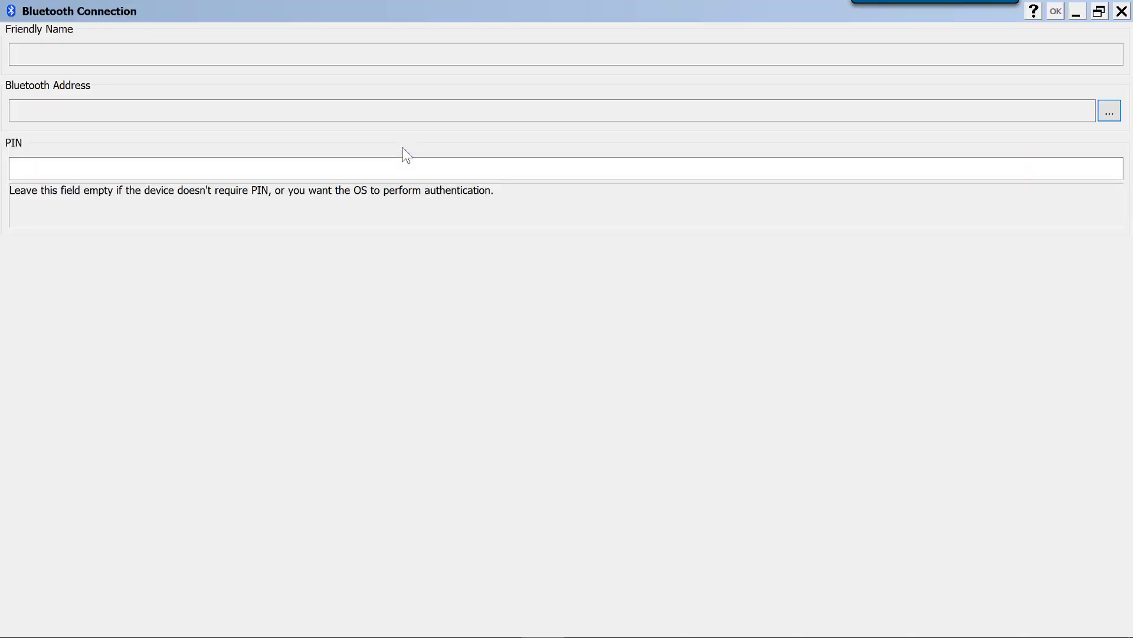
click(1109, 111)
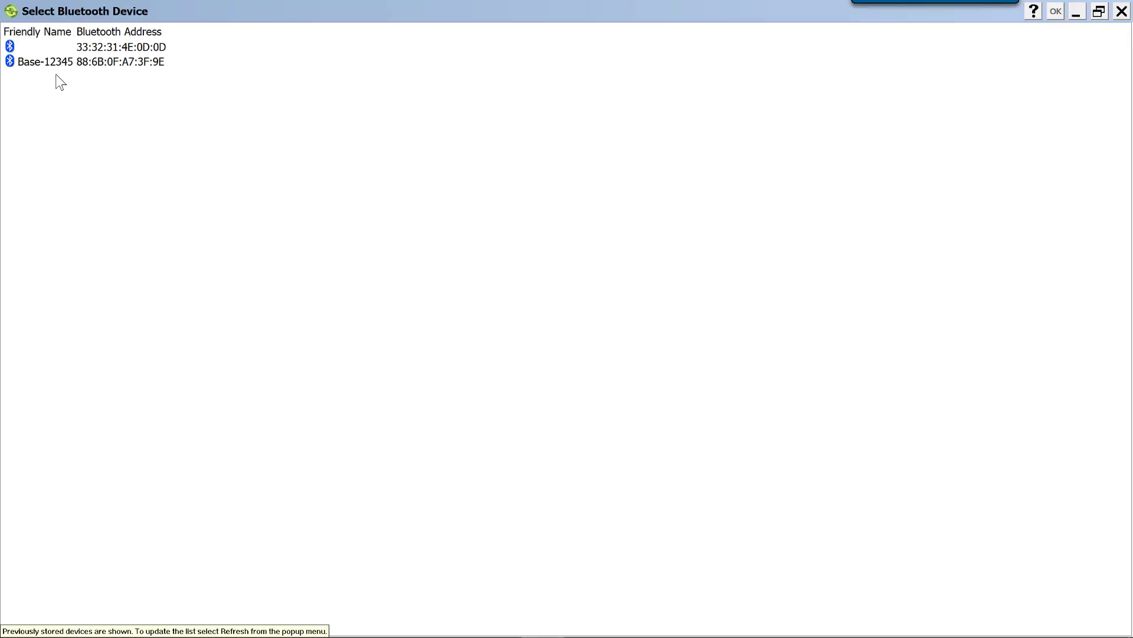
click(53, 66)
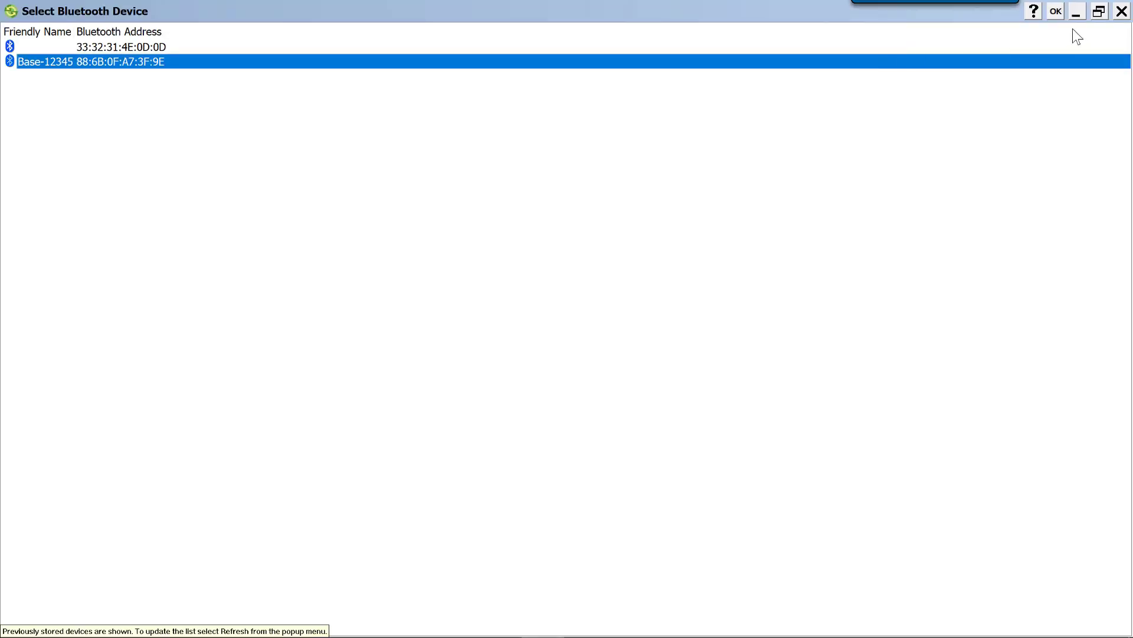
click(1054, 11)
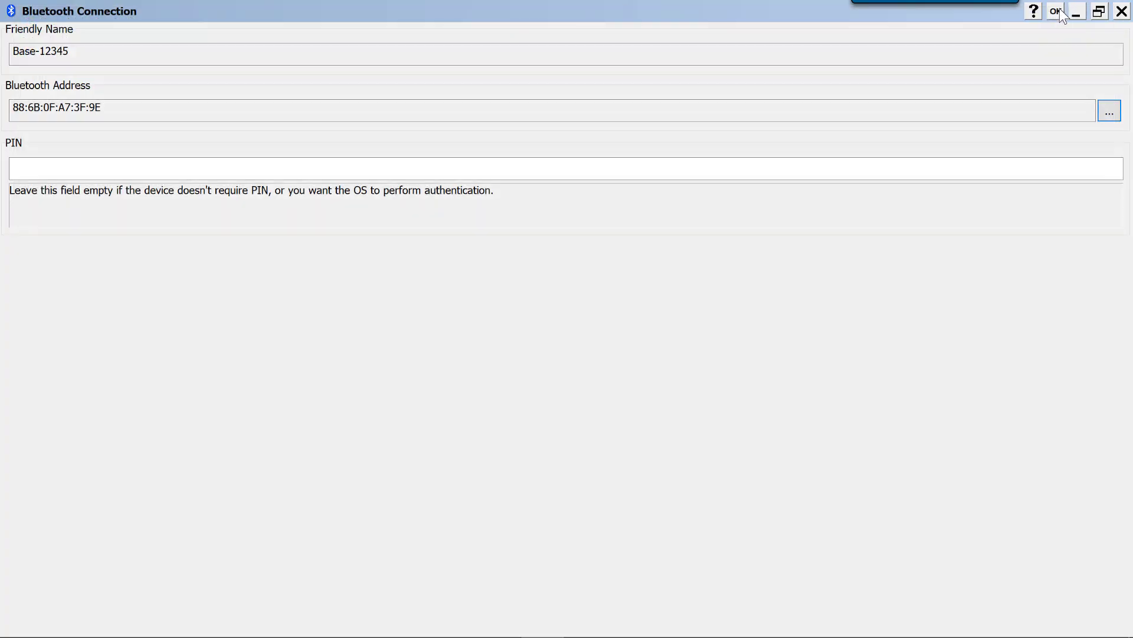
click(1057, 12)
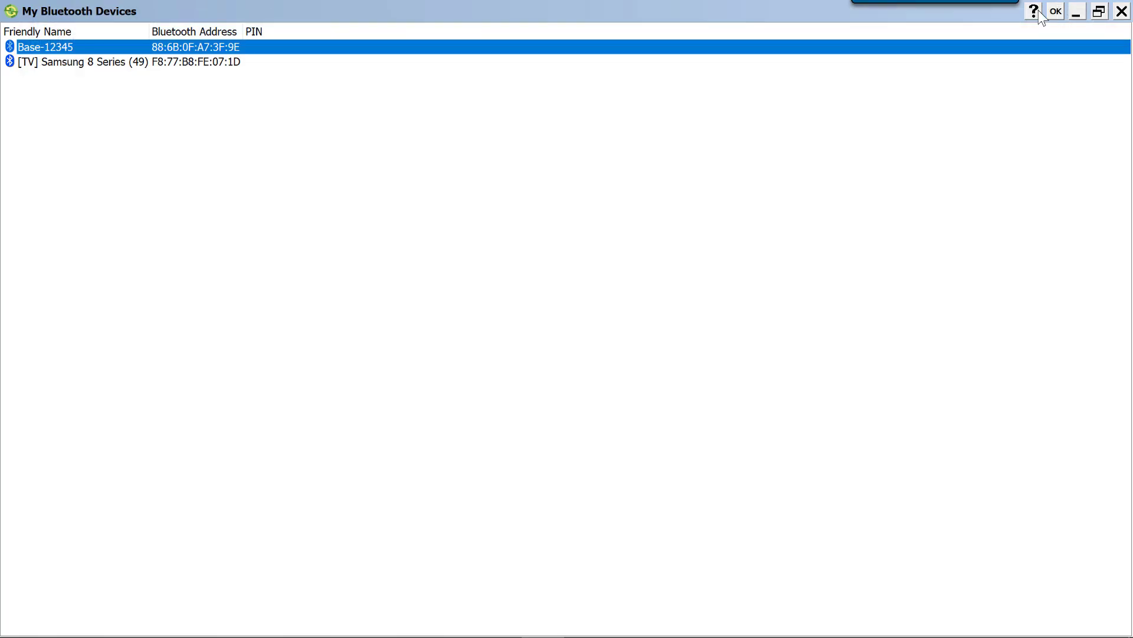
Choose Base-12345 as the Bluetooth device in the connection parameters and connect to it
click(1056, 12)
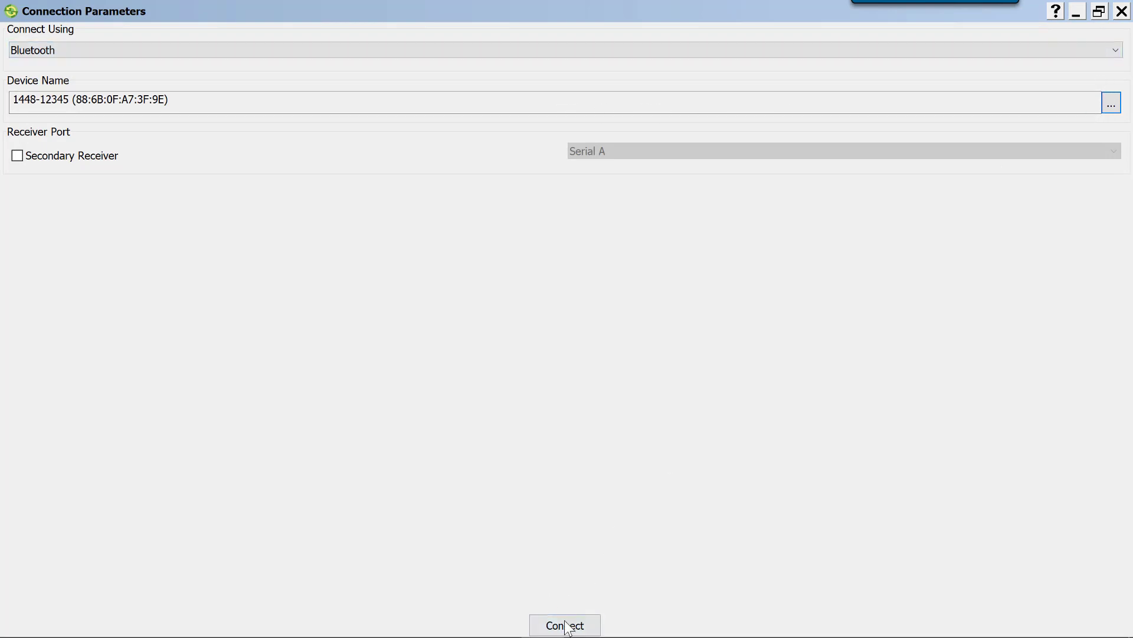
click(1112, 106)
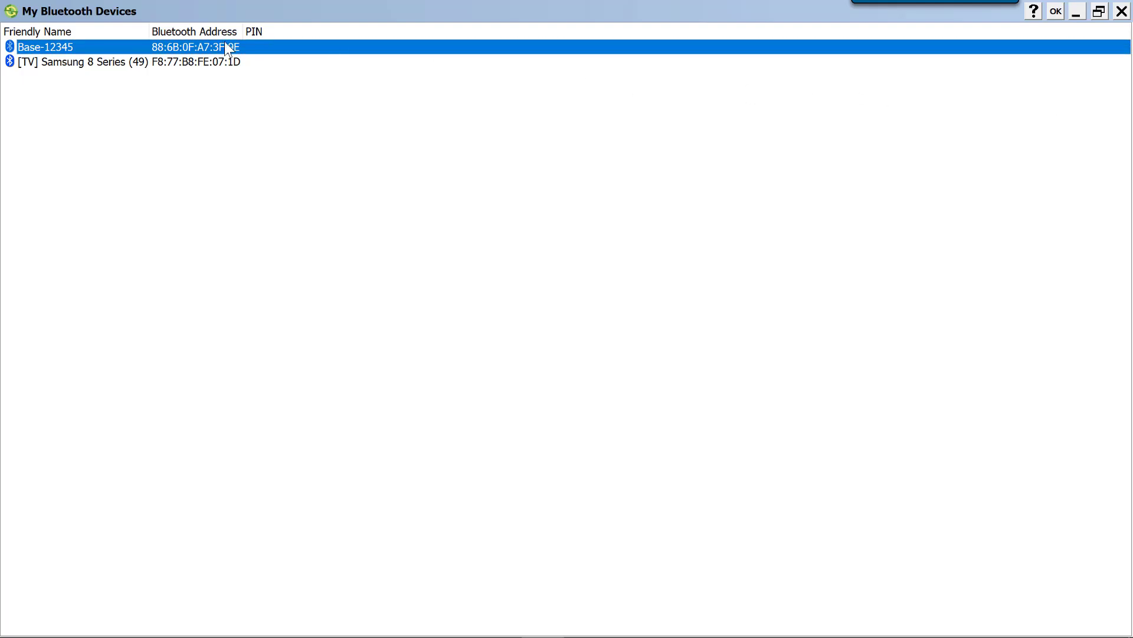
click(1061, 11)
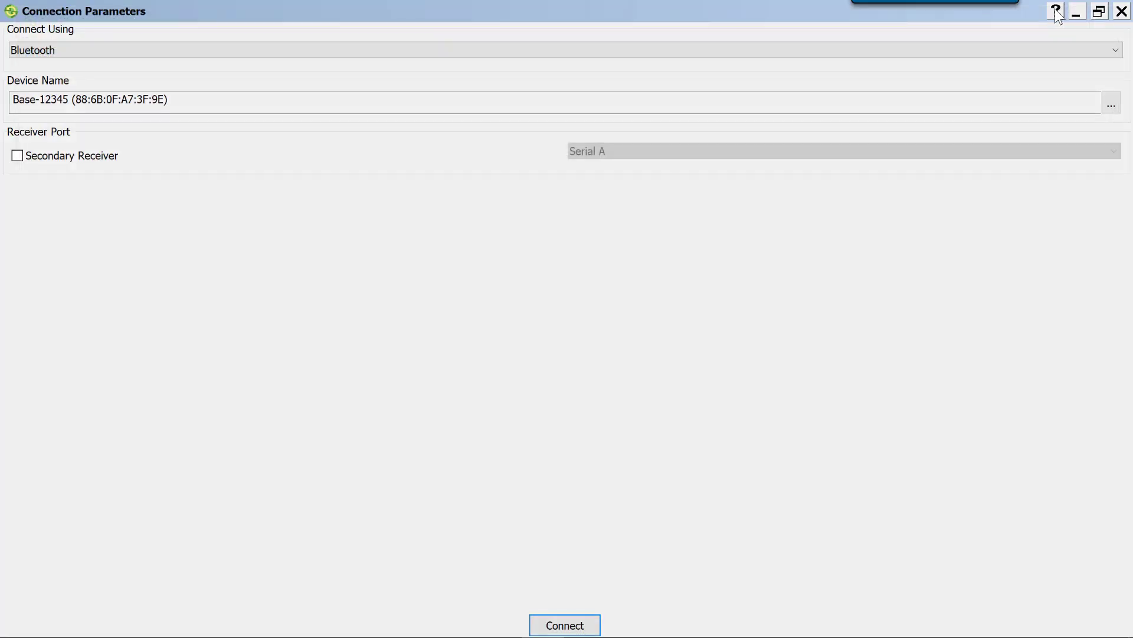
click(560, 627)
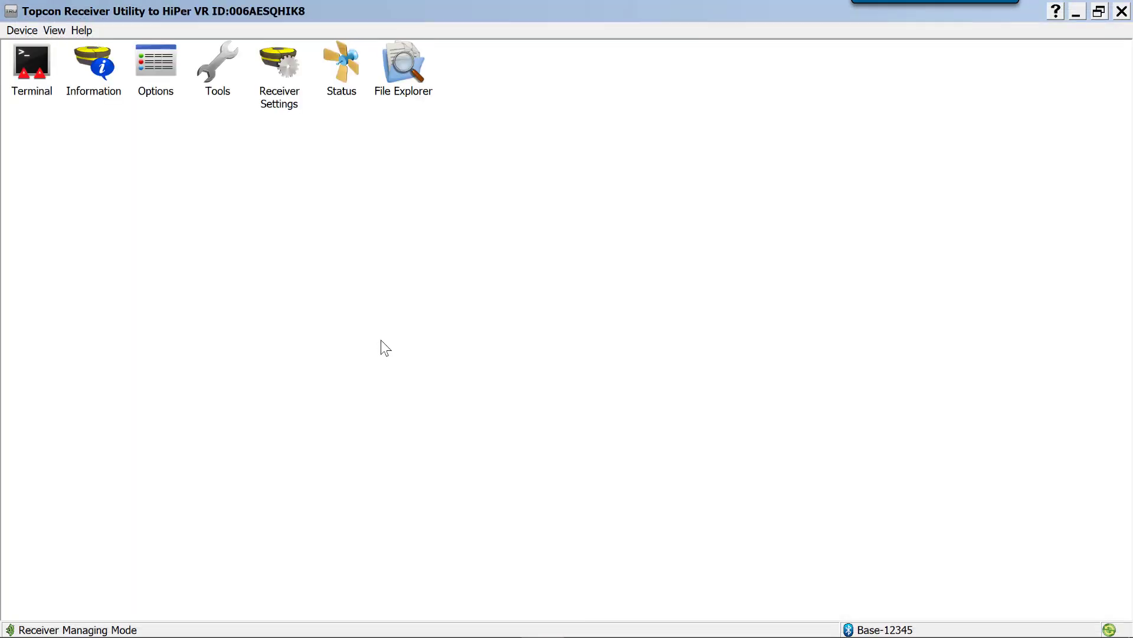
Disconnect the receiver and reconnect to Base-12345 over Bluetooth
click(22, 30)
click(55, 59)
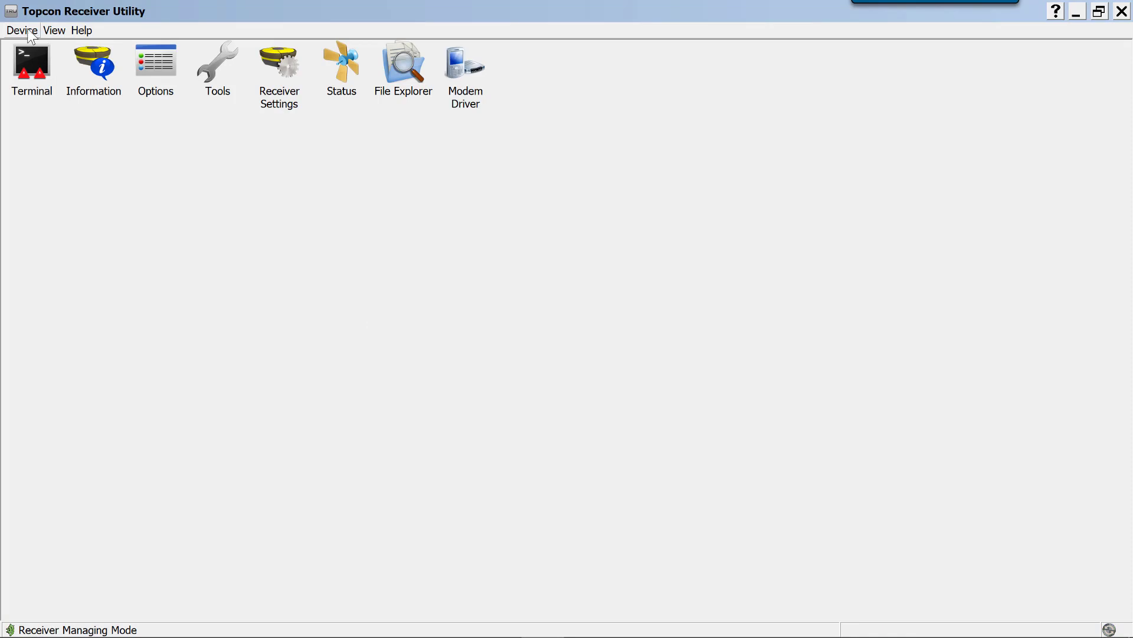
click(22, 30)
click(44, 44)
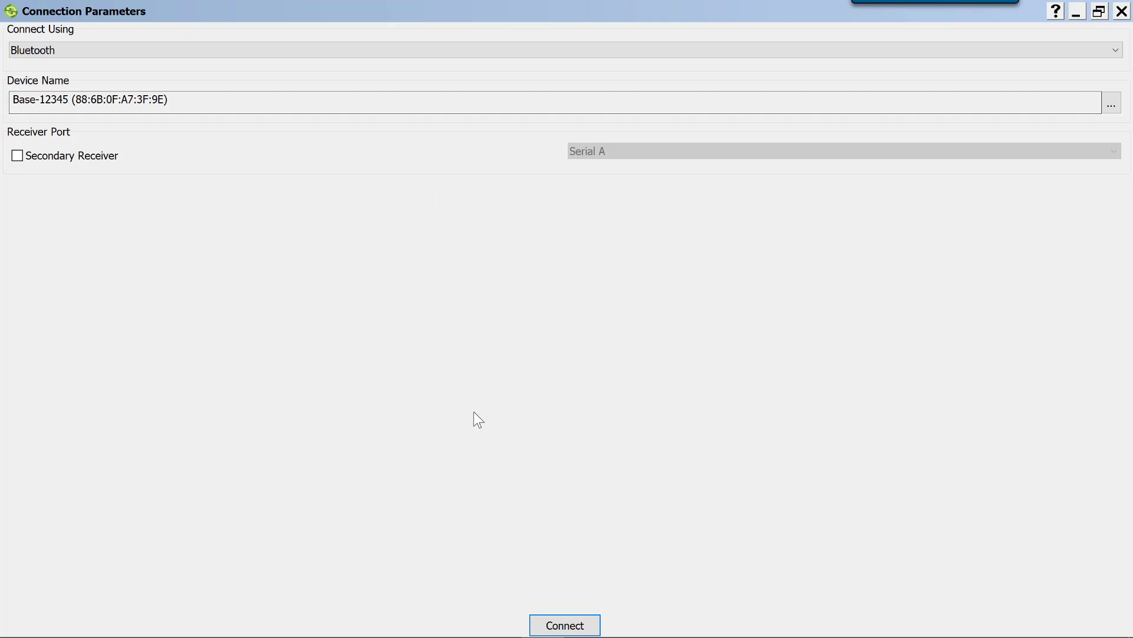
click(558, 629)
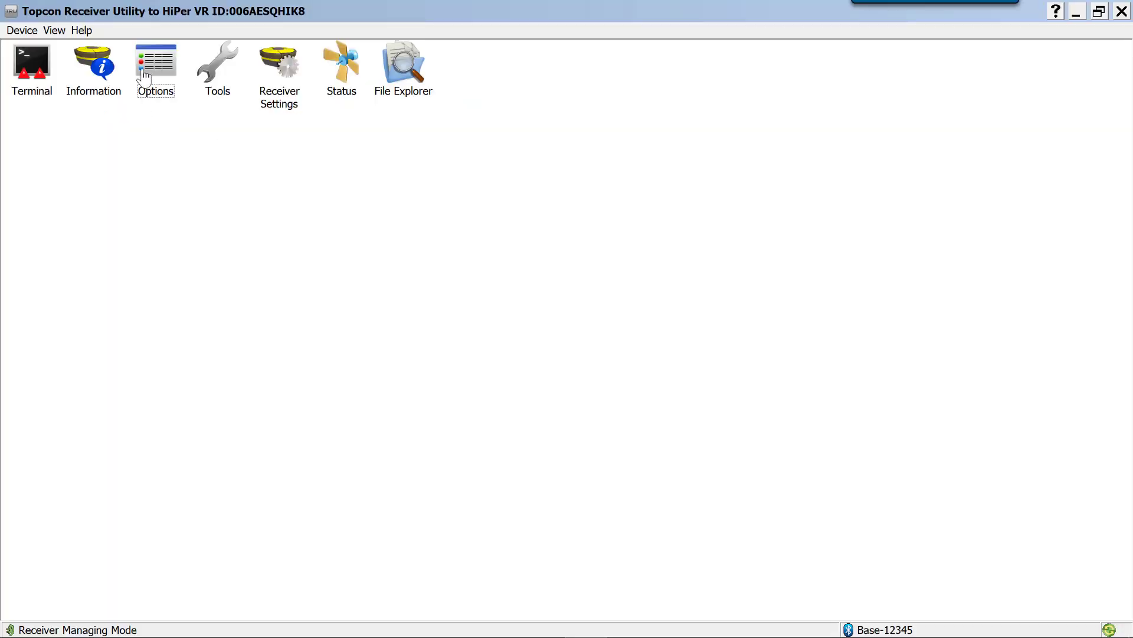
Open the receiver options and switch the list to the Overview view
click(157, 75)
double_click(157, 75)
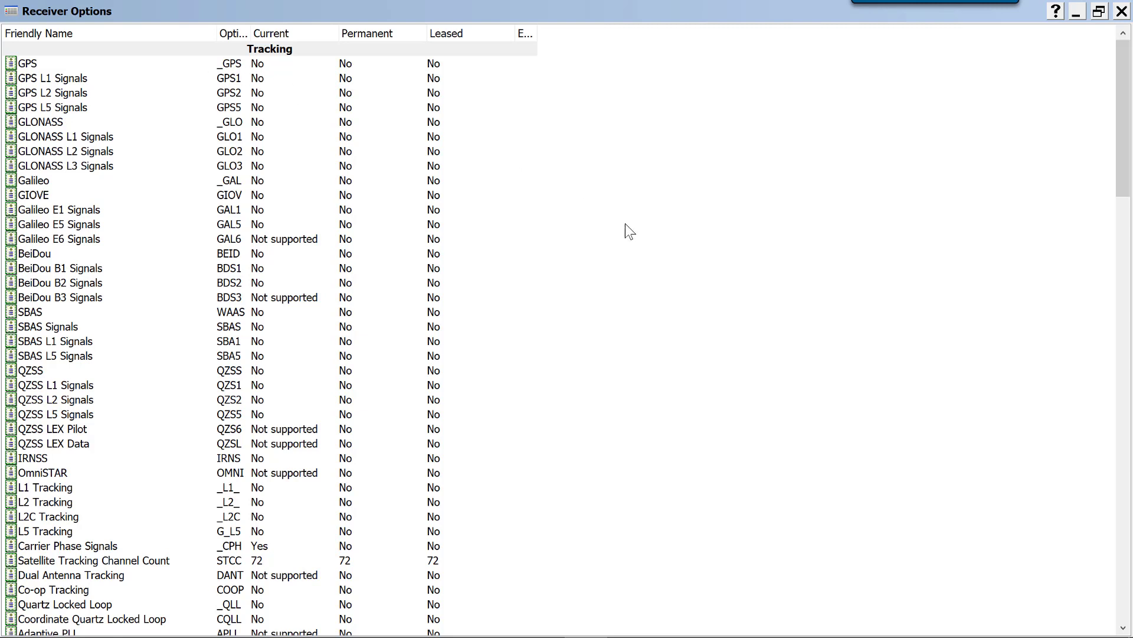
right_click(647, 224)
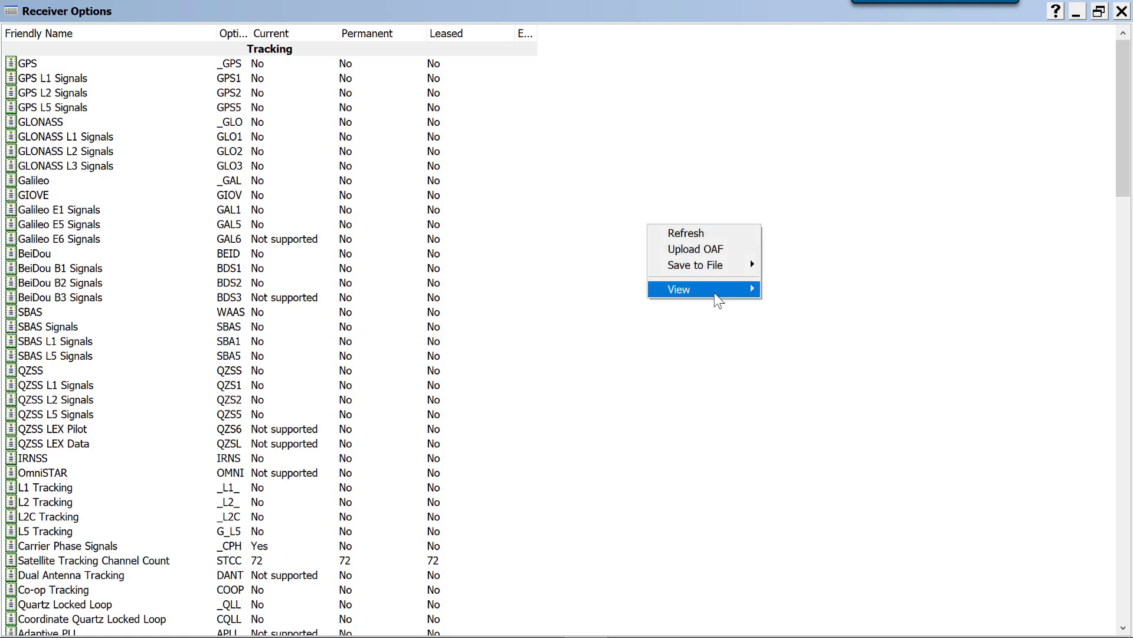
mouse_move(719, 288)
click(798, 291)
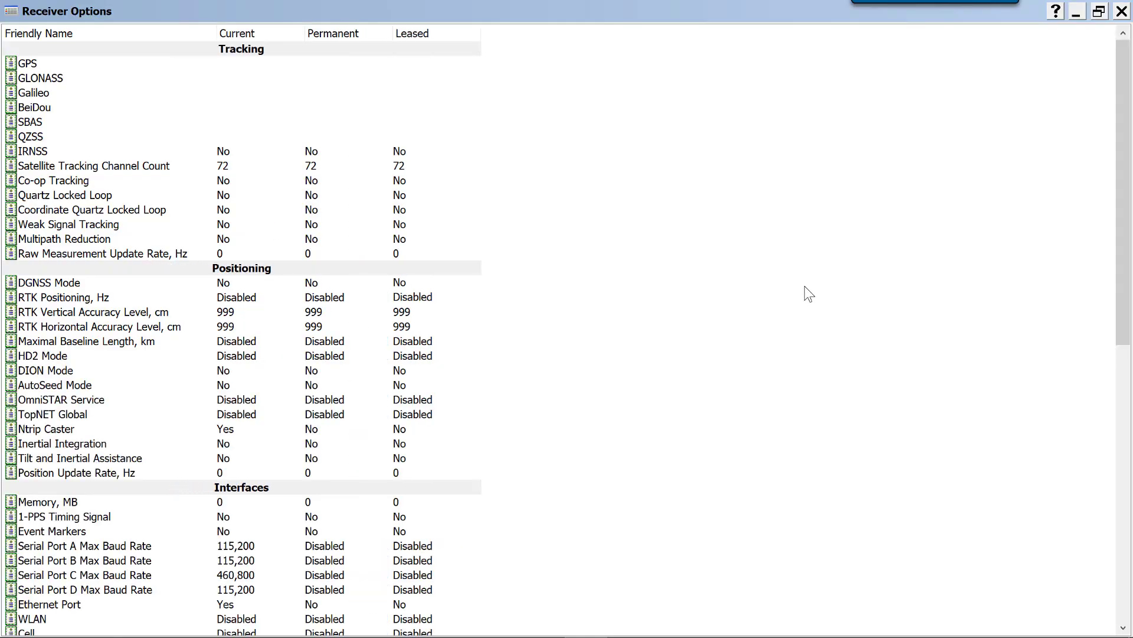
Look through the overview of receiver options and return the list to the Detailed view
scroll(593, 210, down, 5)
scroll(593, 212, up, 5)
right_click(711, 225)
mouse_move(738, 294)
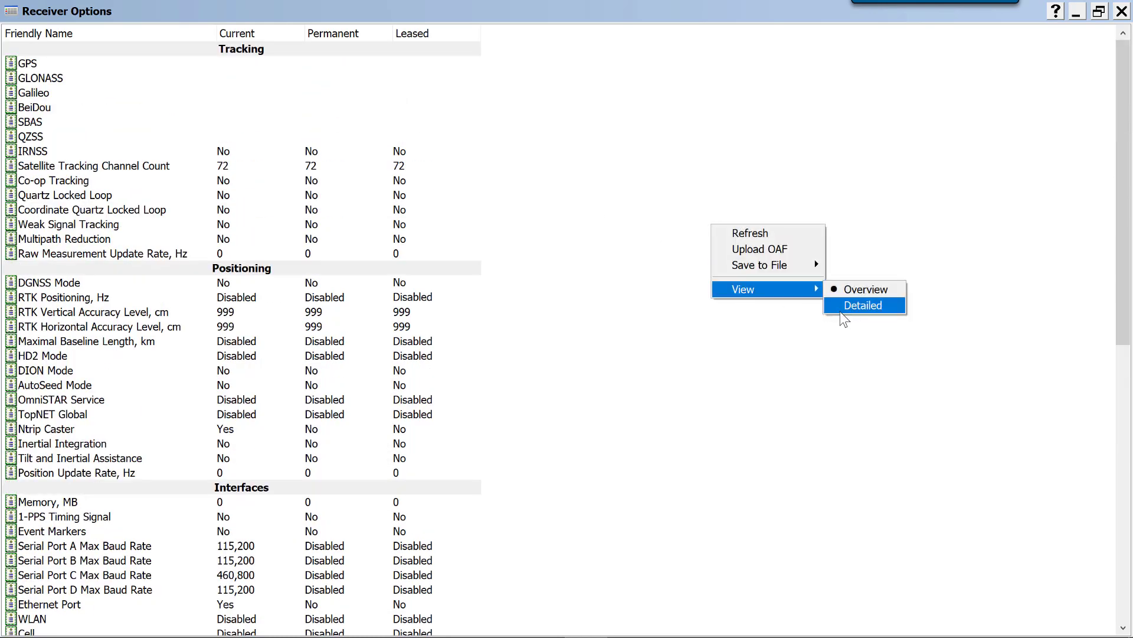
click(856, 306)
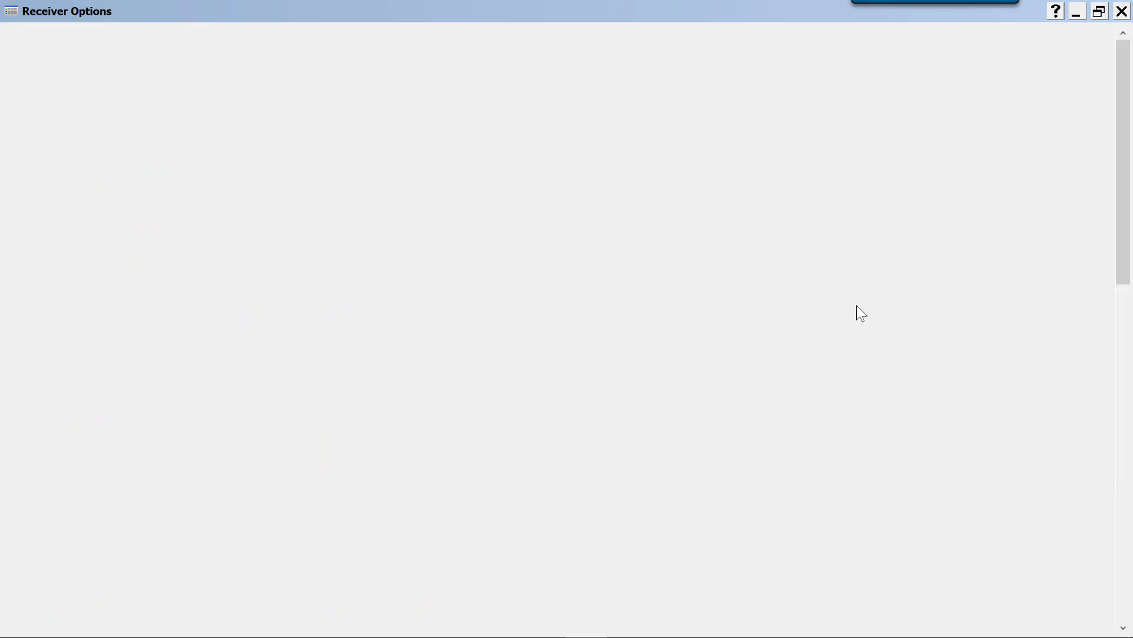
Compare the Overview list of receiver options with the Detailed list, ending in the Detailed view
right_click(628, 270)
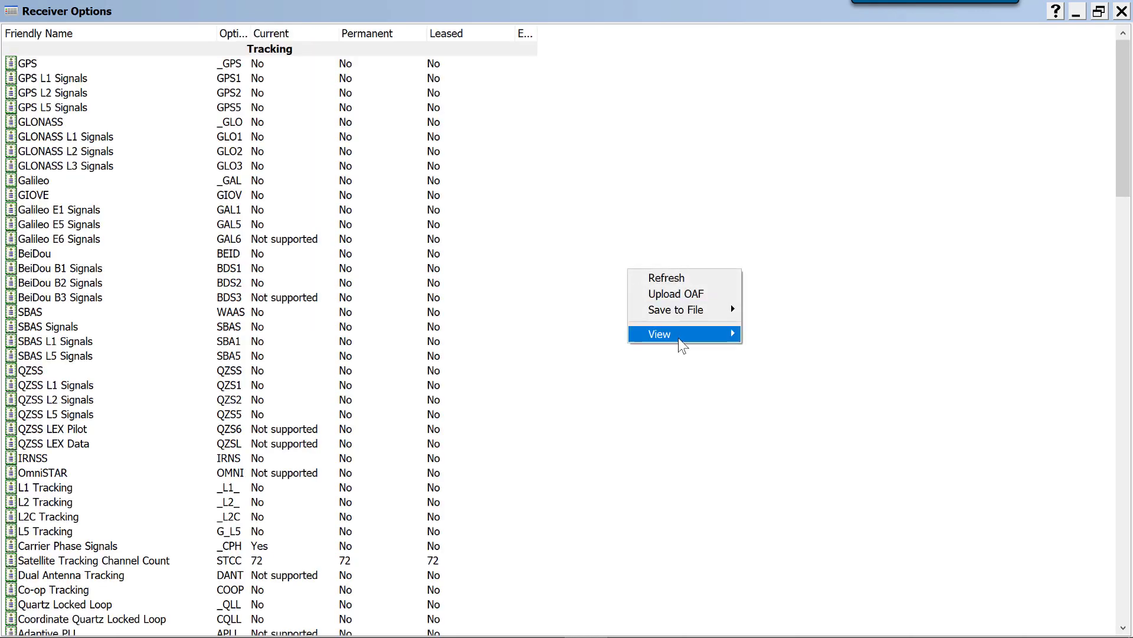
mouse_move(685, 334)
click(770, 334)
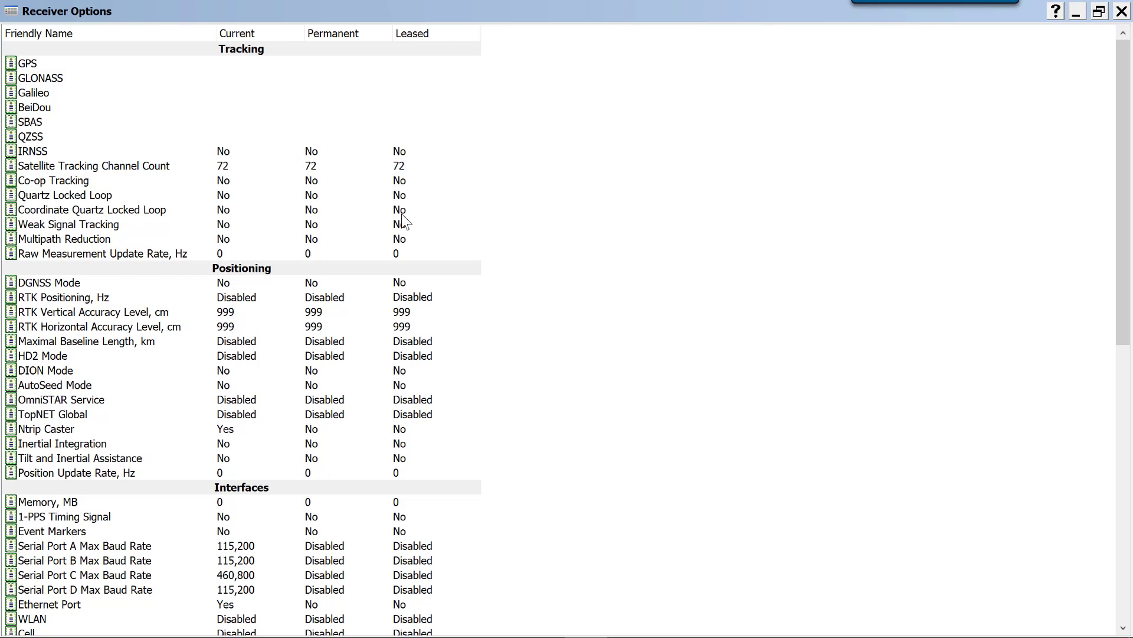
right_click(599, 200)
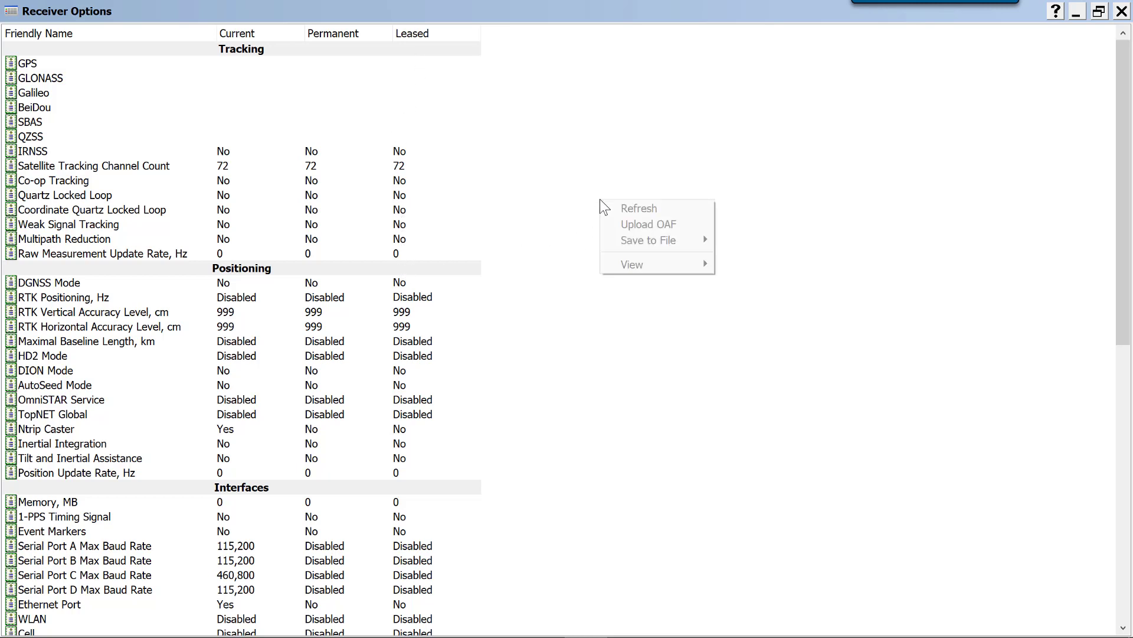
mouse_move(666, 264)
click(746, 282)
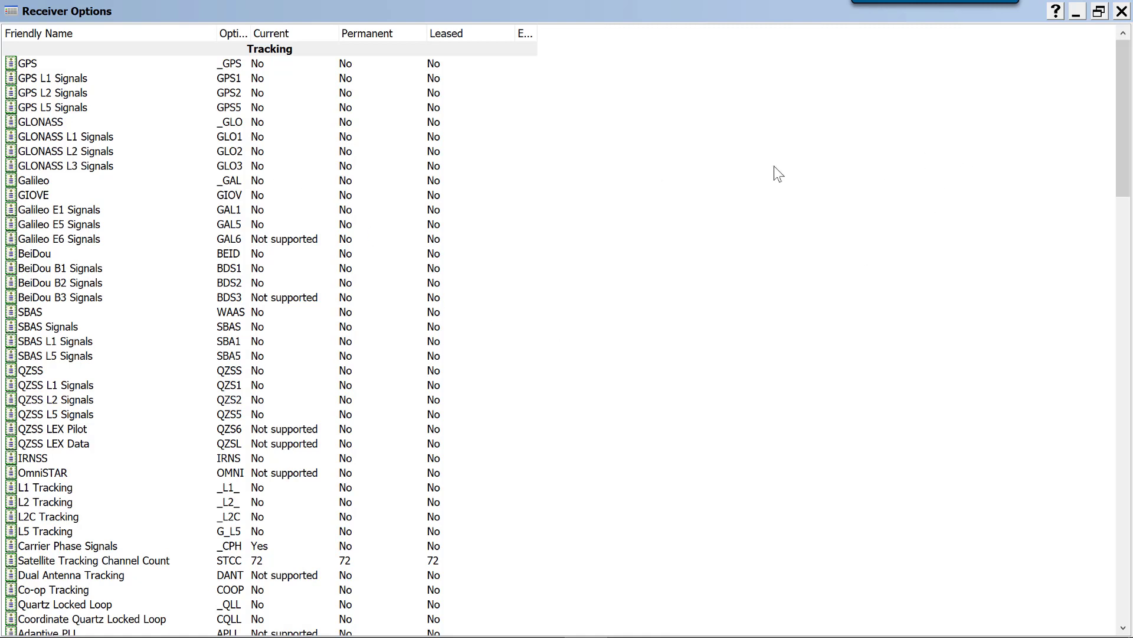
Upload the options file 006AESQHIK8.tpo from the Universal OAF folder to the receiver and accept the soft reset
right_click(605, 149)
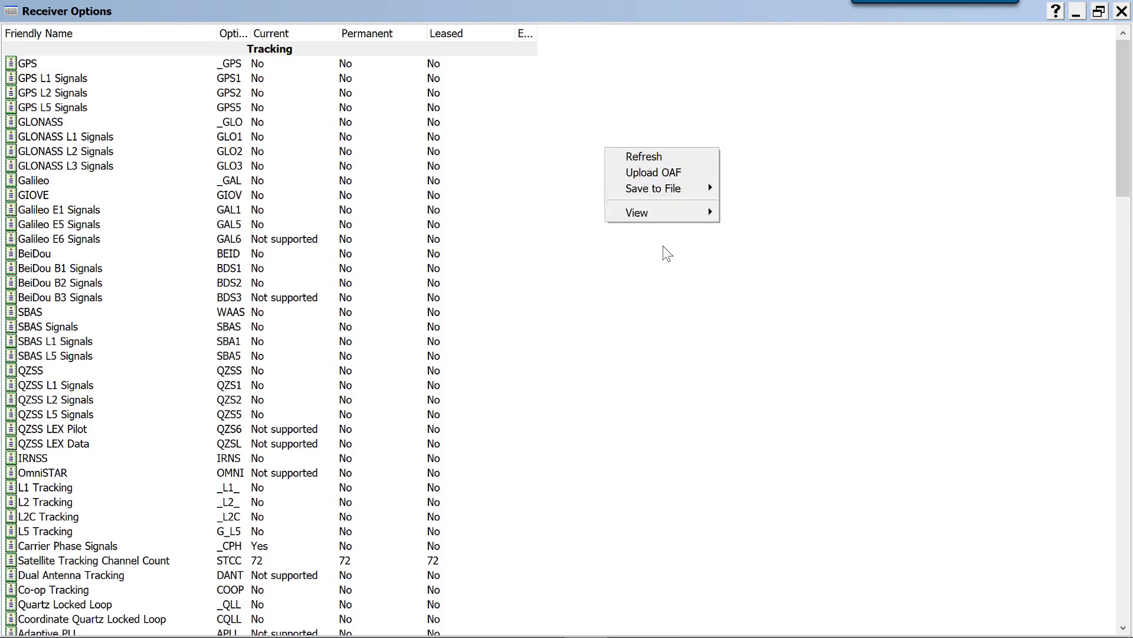
click(646, 176)
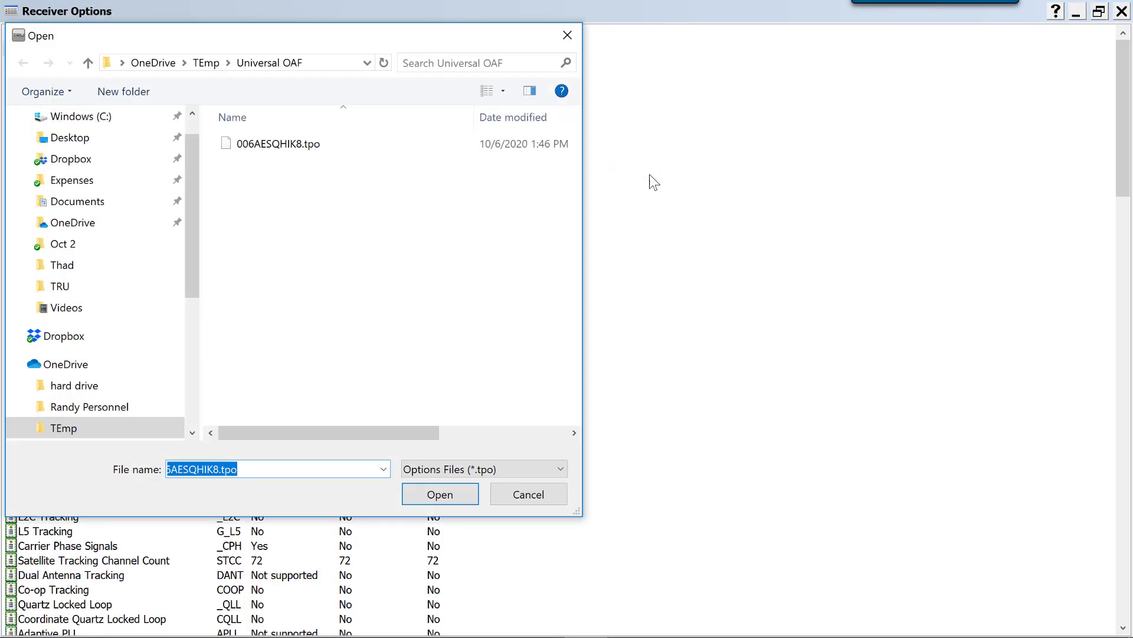
click(254, 466)
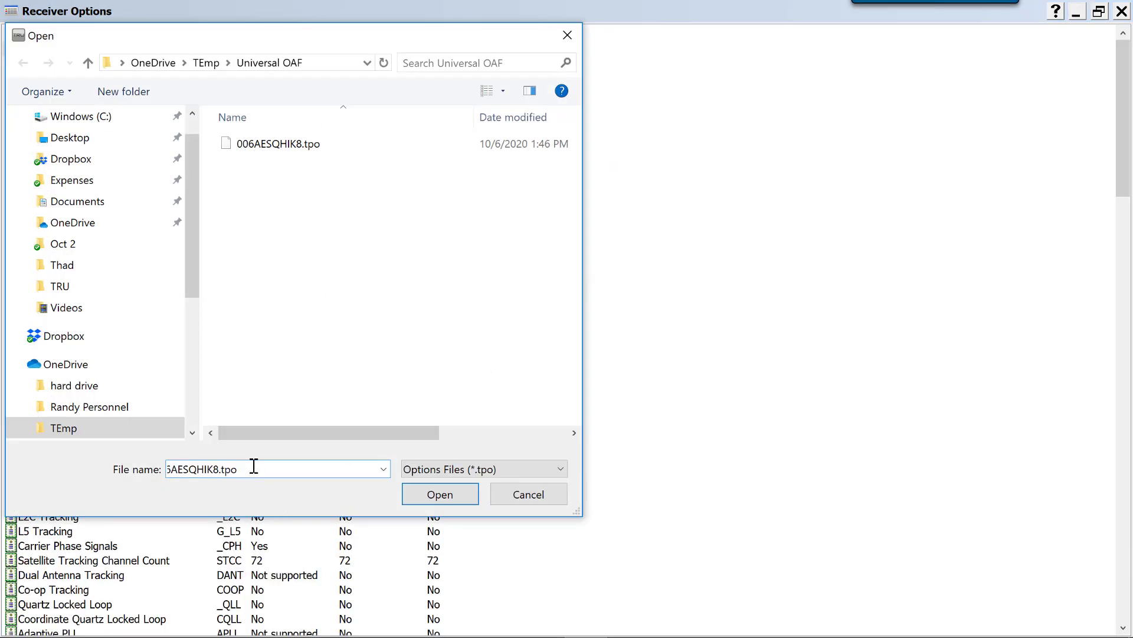
key(Left)
key(Left)
key(Left)
key(Left)
key(Left)
key(Left)
key(Left)
key(Left)
key(Left)
key(Left)
key(Left)
key(Left)
double_click(275, 144)
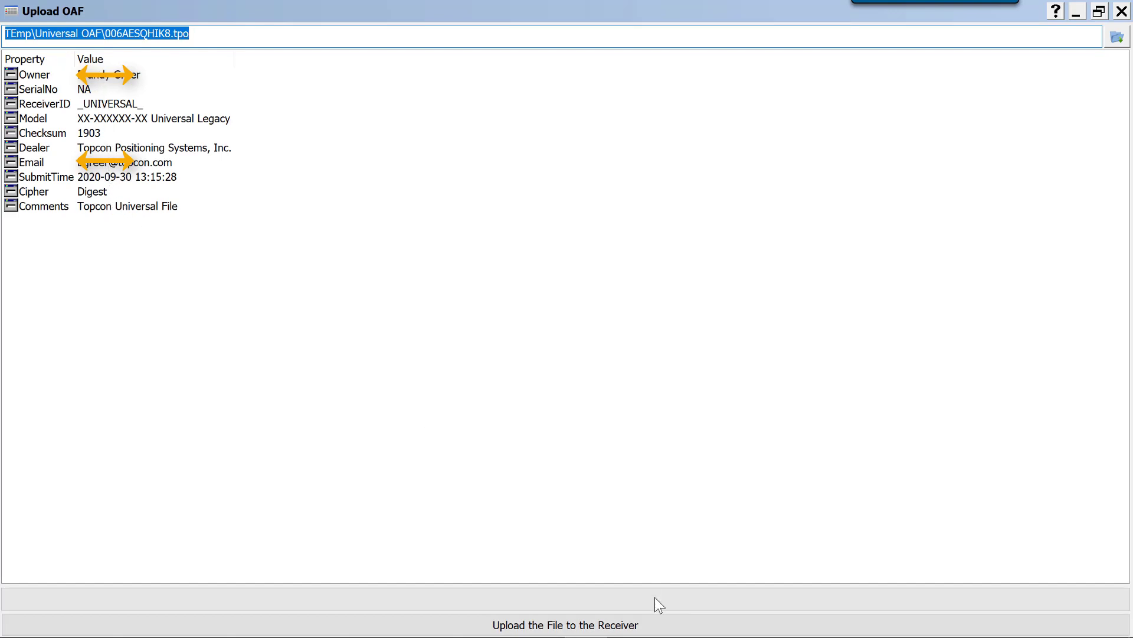
click(540, 629)
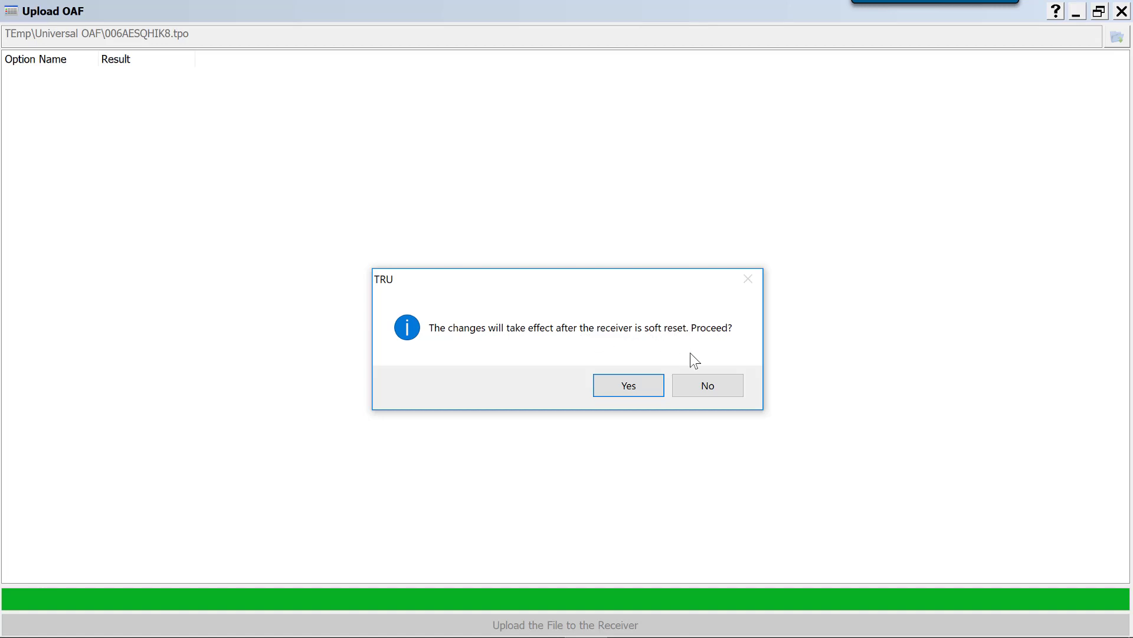
click(628, 385)
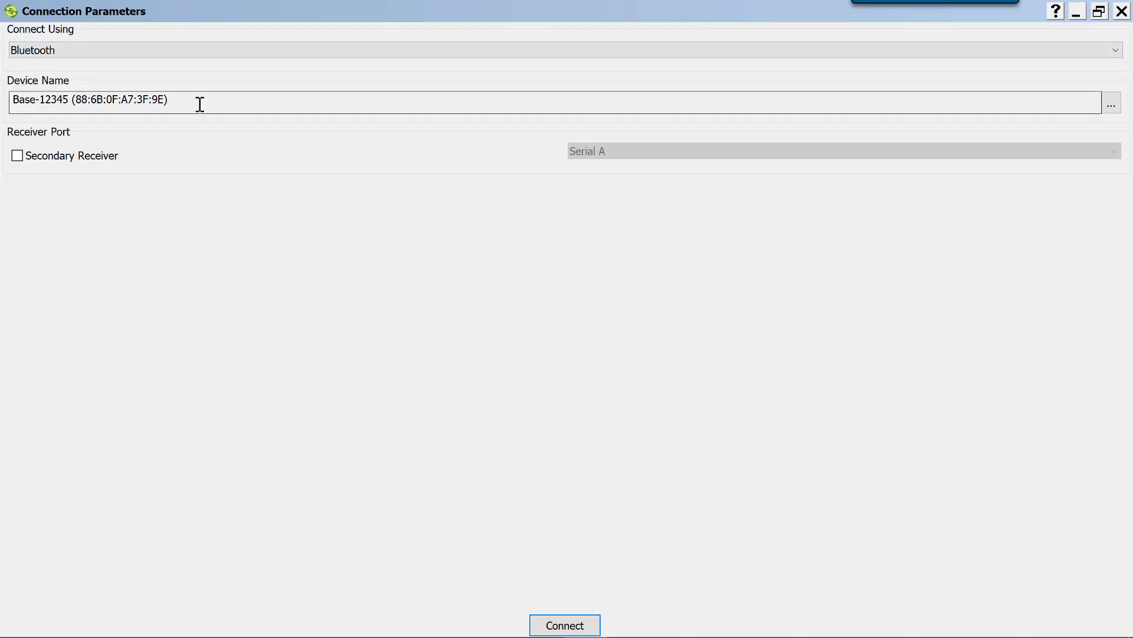
Reconnect to Base-12345 over Bluetooth and open the receiver options to review the uploaded authorizations
click(561, 627)
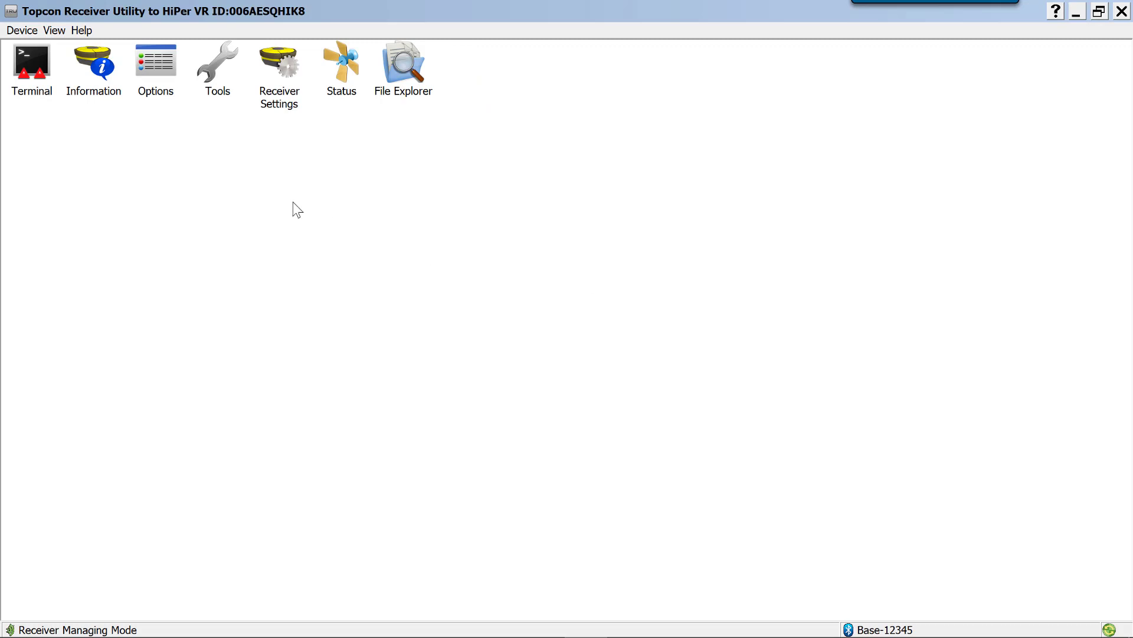
click(160, 73)
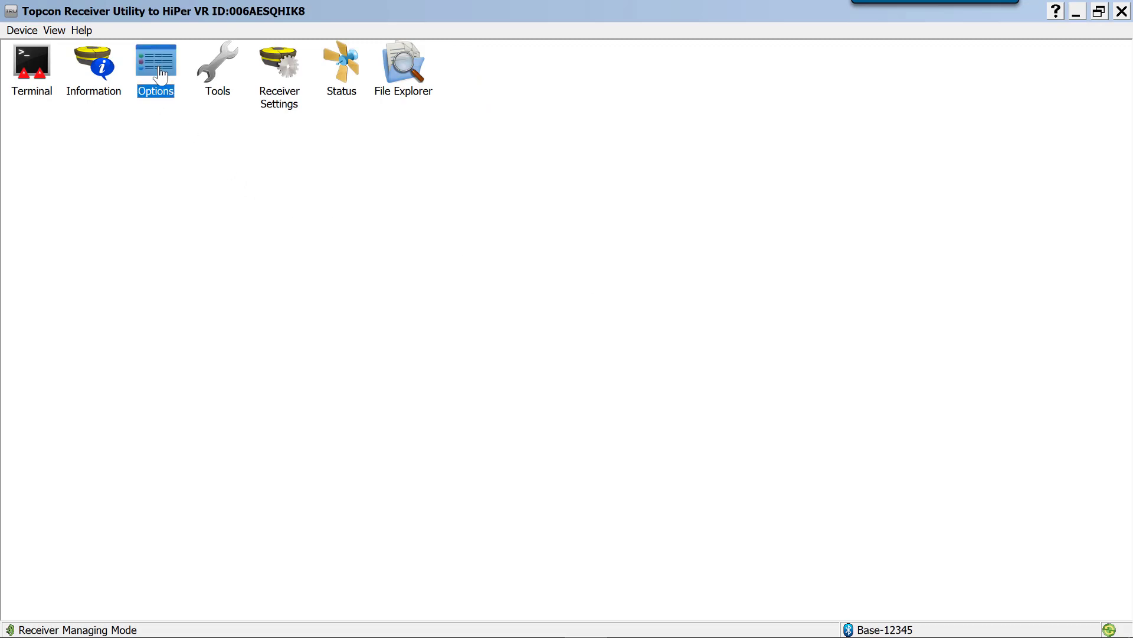
double_click(160, 73)
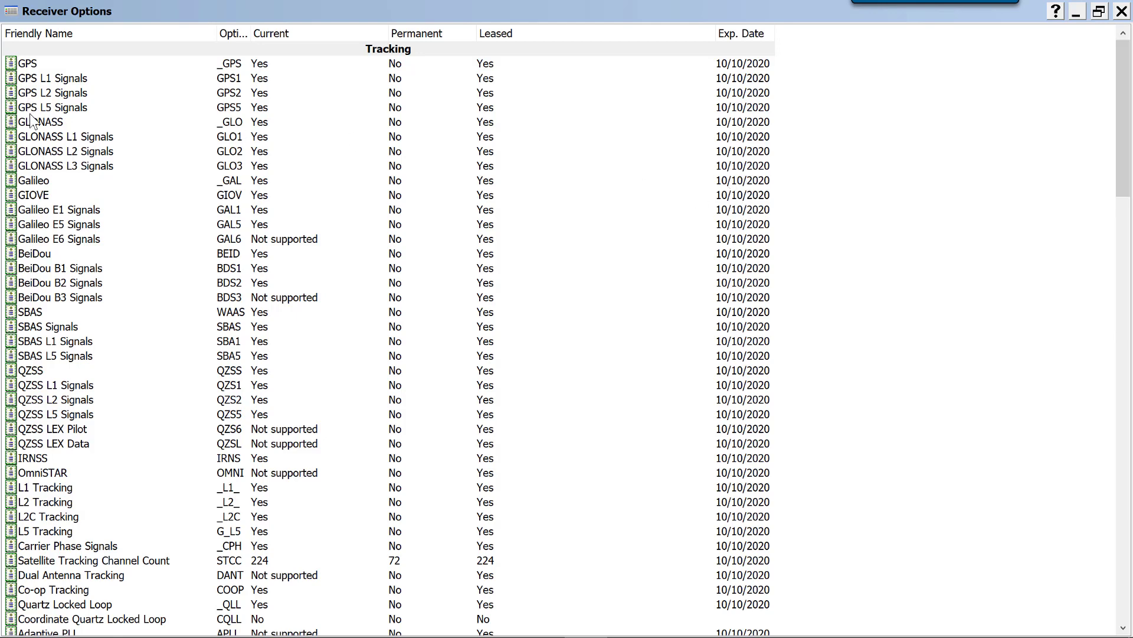
Read through the detailed receiver options list, checking the current, permanent and leased authorizations for tracking, positioning and interfaces
scroll(33, 121, down, 1)
scroll(54, 140, down, 8)
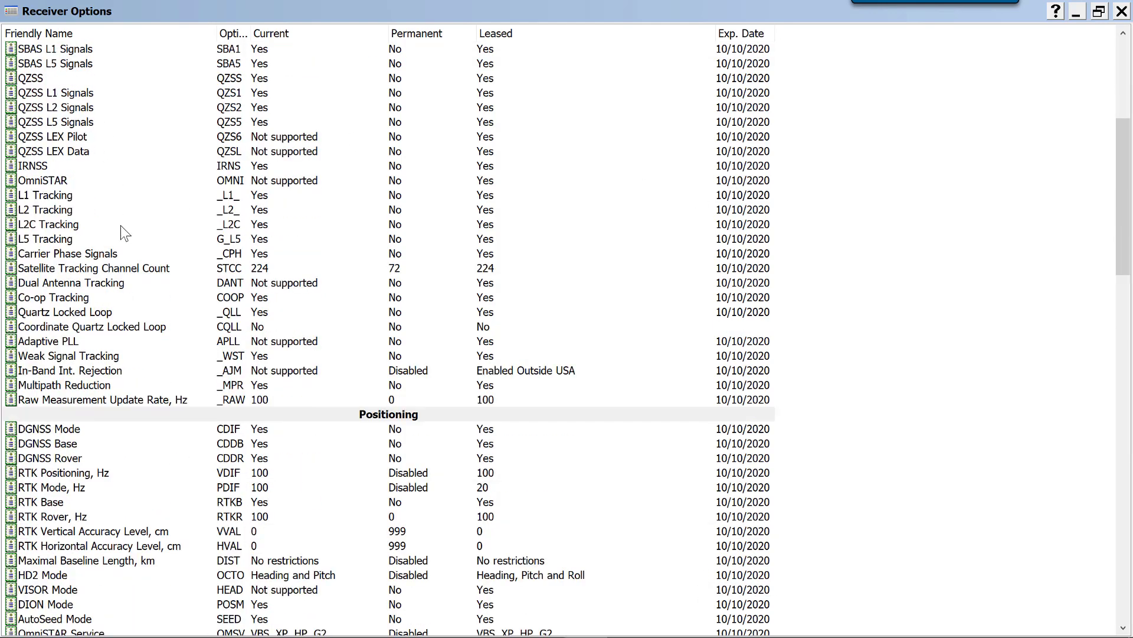
scroll(133, 233, down, 1)
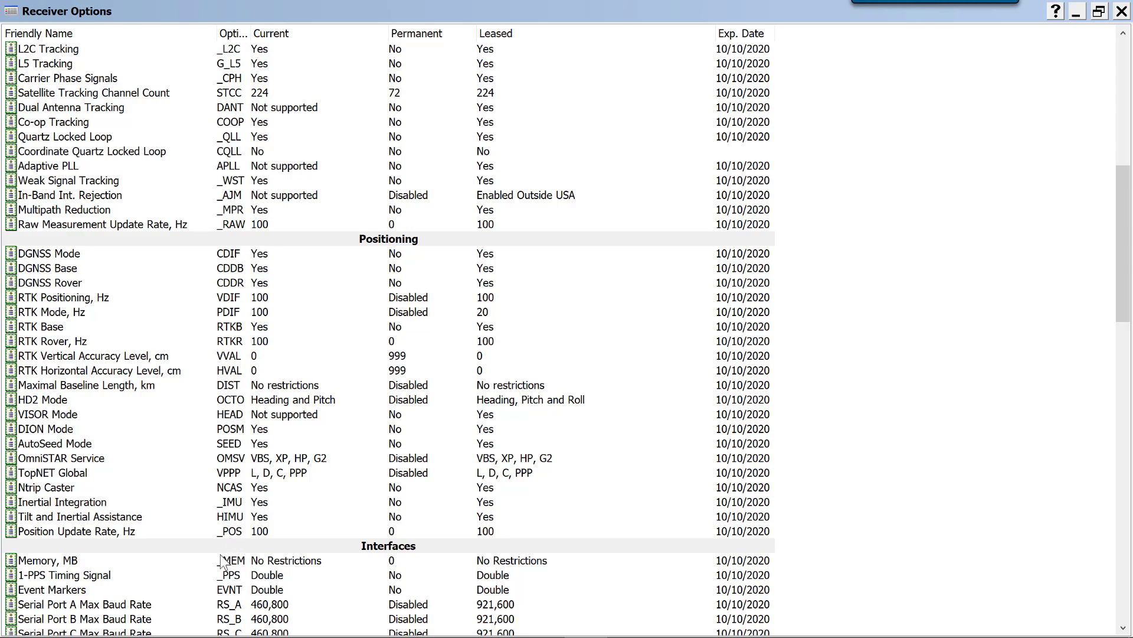
scroll(352, 404, down, 8)
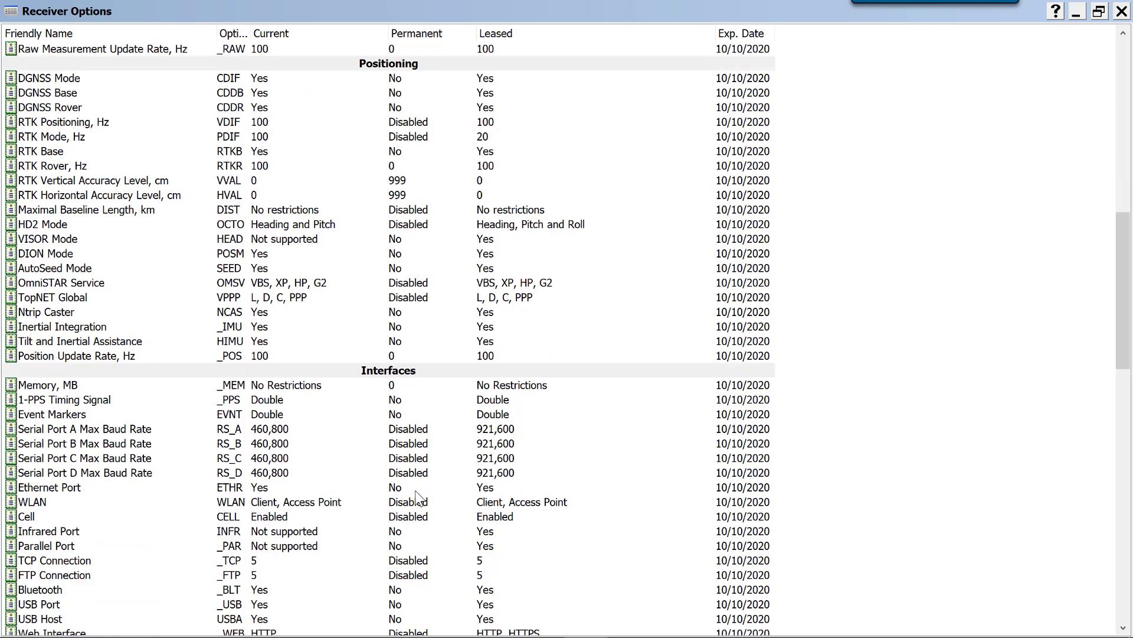
scroll(352, 405, down, 4)
scroll(354, 404, up, 20)
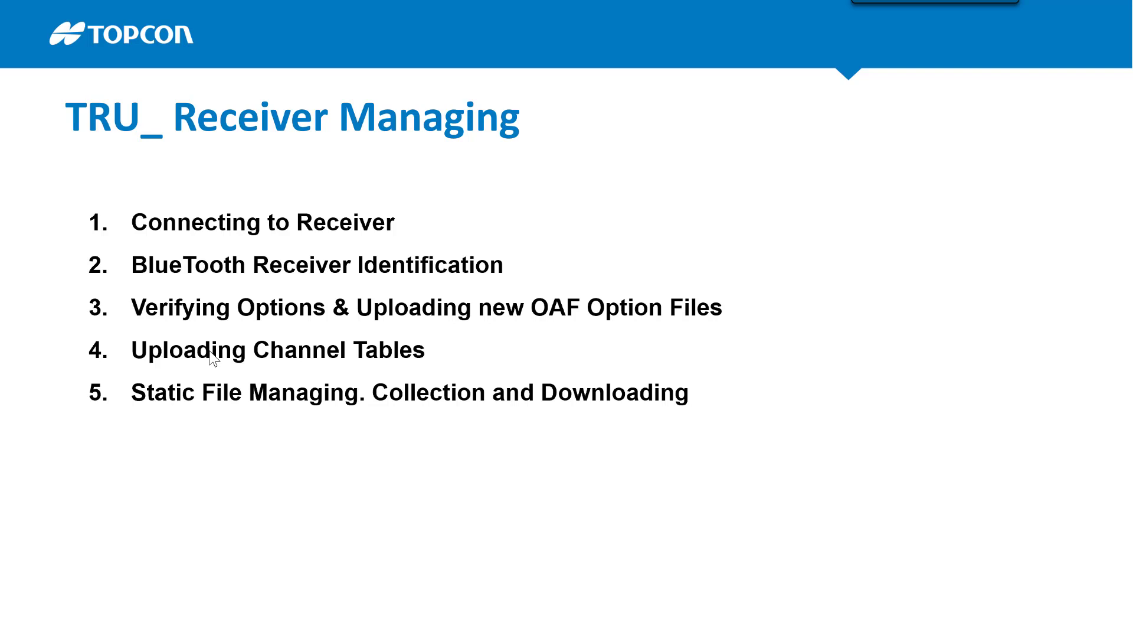
Switch back to Topcon Receiver Utility from the slides and change its application mode to modem managing
key(alt+Tab)
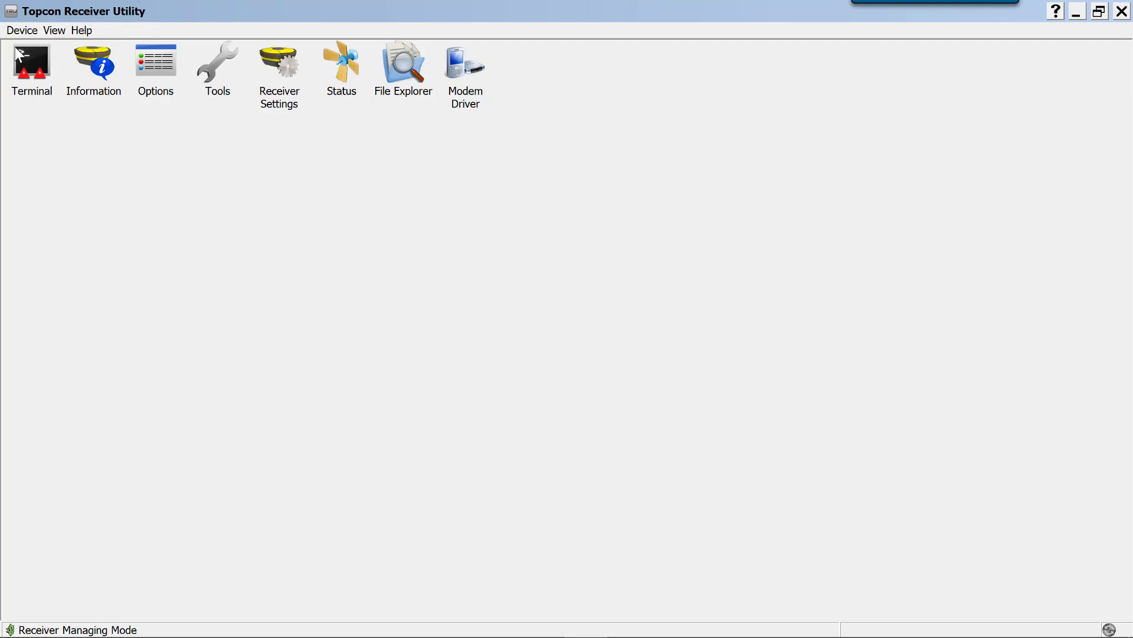
click(25, 30)
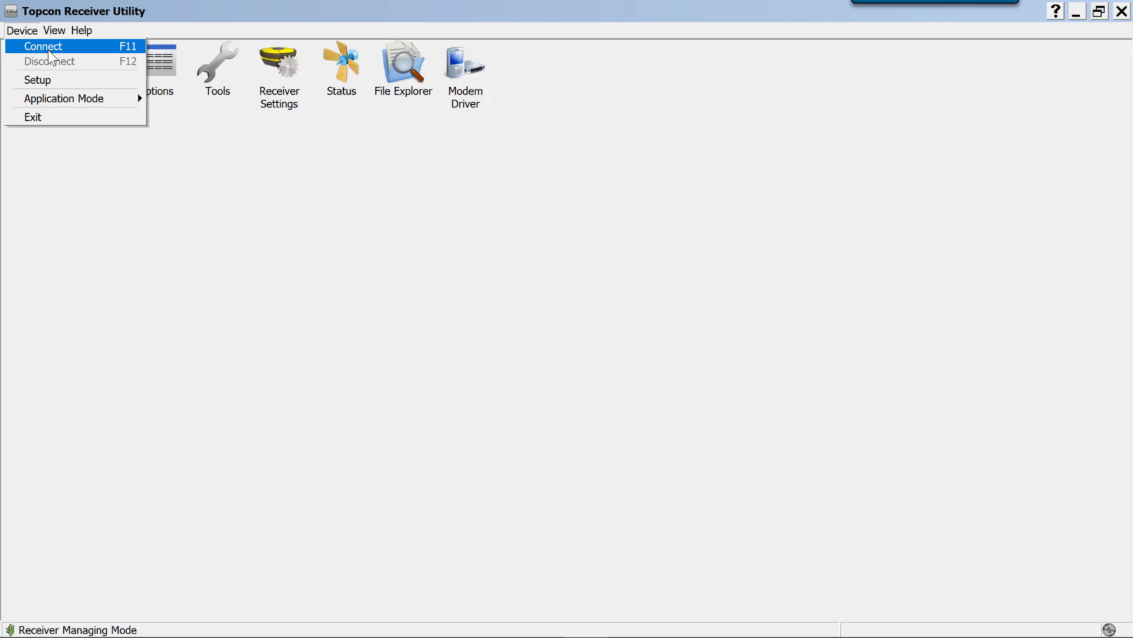
mouse_move(73, 98)
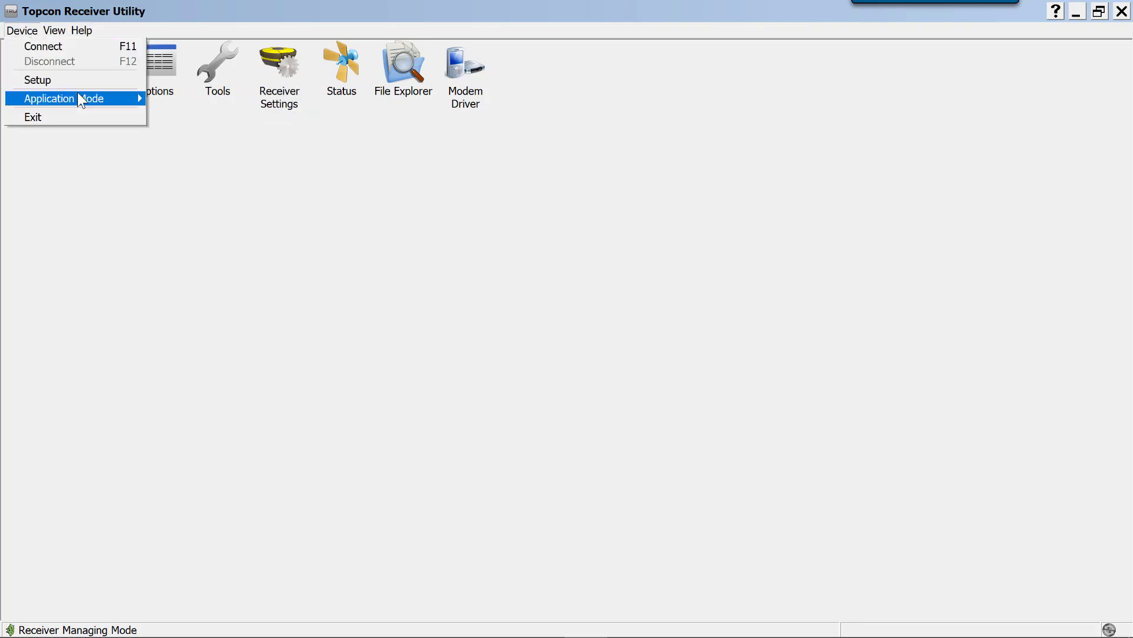
mouse_move(136, 98)
click(197, 132)
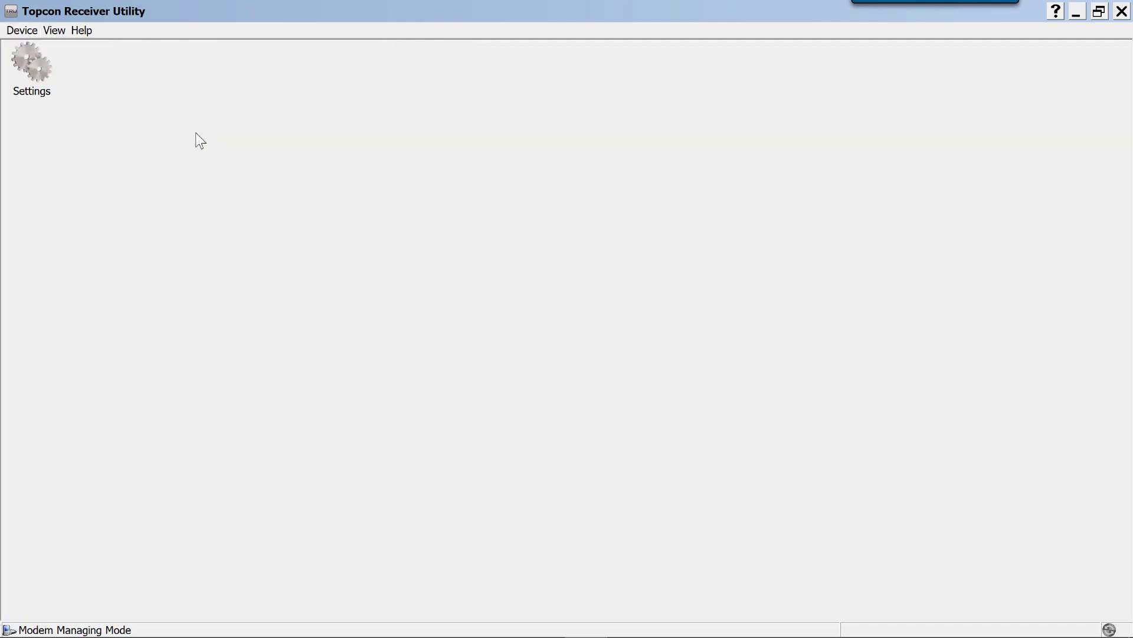
Connect to Base-12345 over Bluetooth using its internal modem on the Modem A port
click(24, 31)
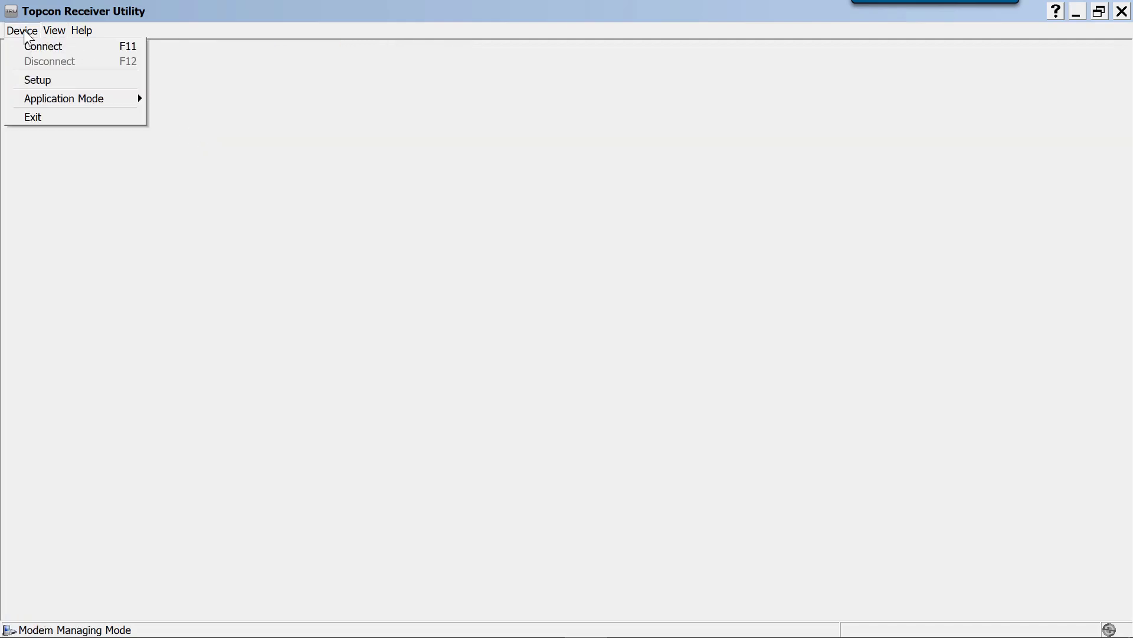
click(45, 49)
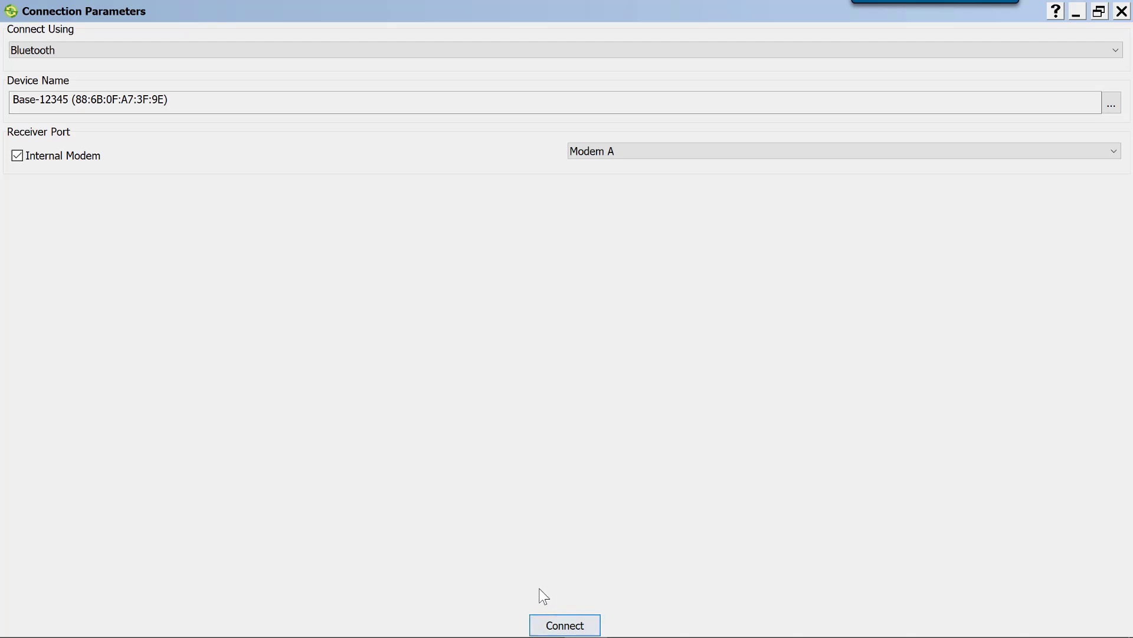
click(557, 625)
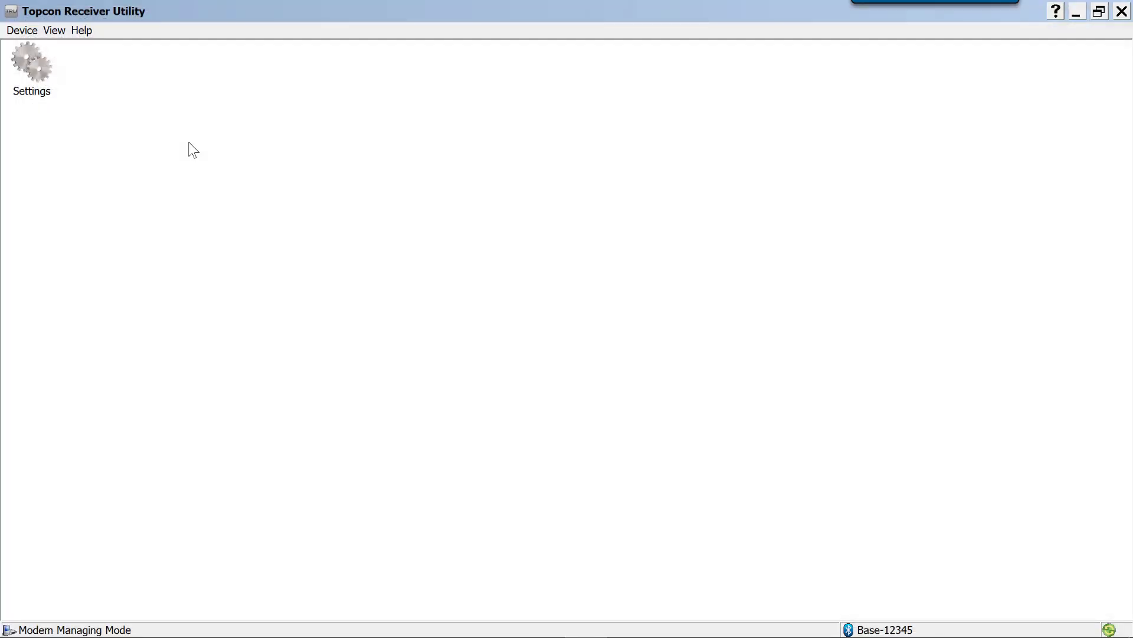
Open the R2 Lite UHF modem's configuration and bring up its list of radio parameters
click(36, 74)
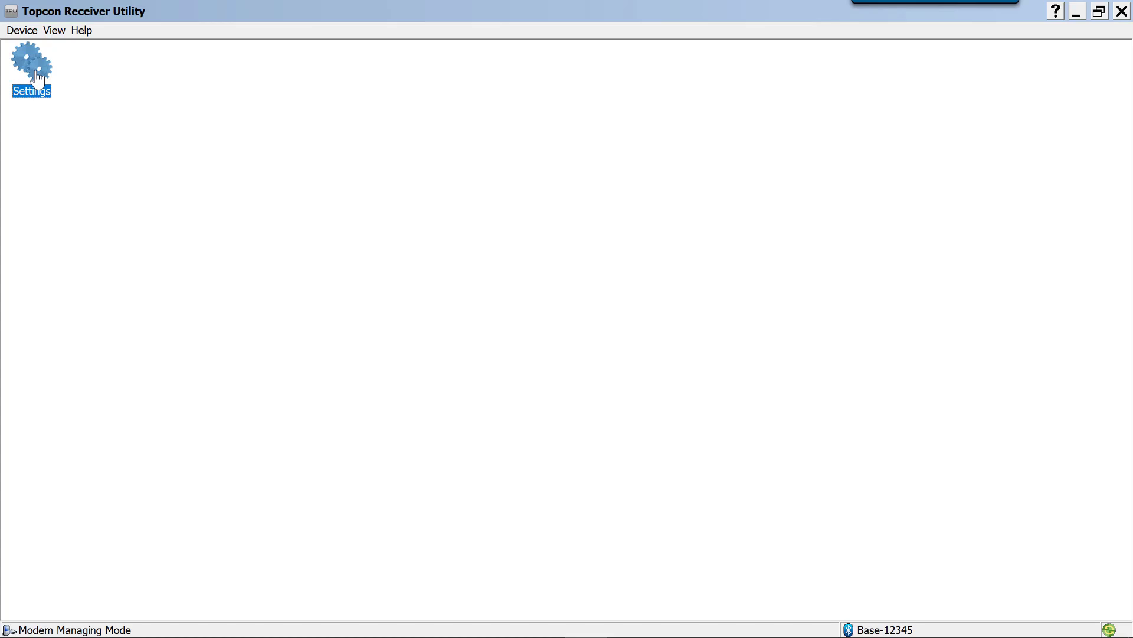
double_click(38, 80)
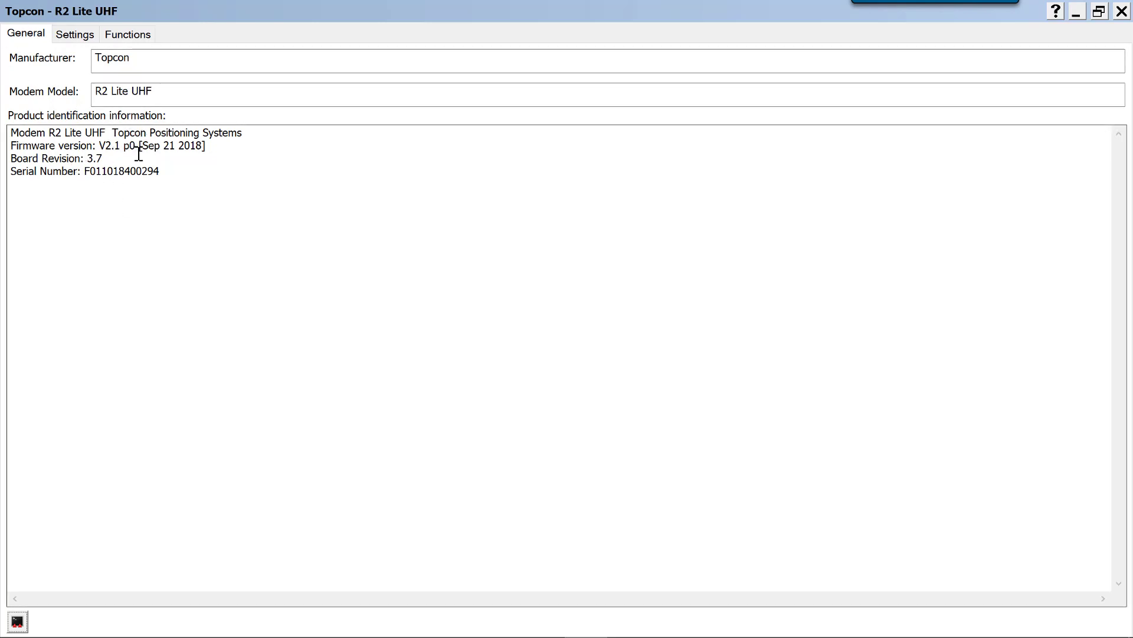
click(72, 34)
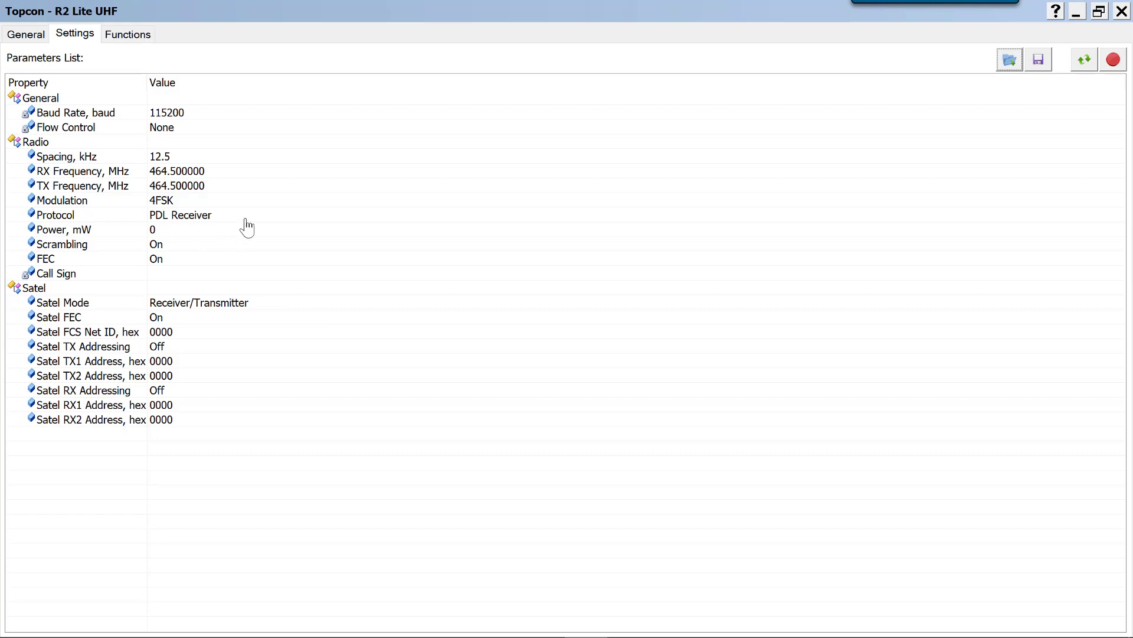
Inspect the RX frequency choices, trying 464.550000 MHz and returning the value to 464.500000 MHz
click(291, 179)
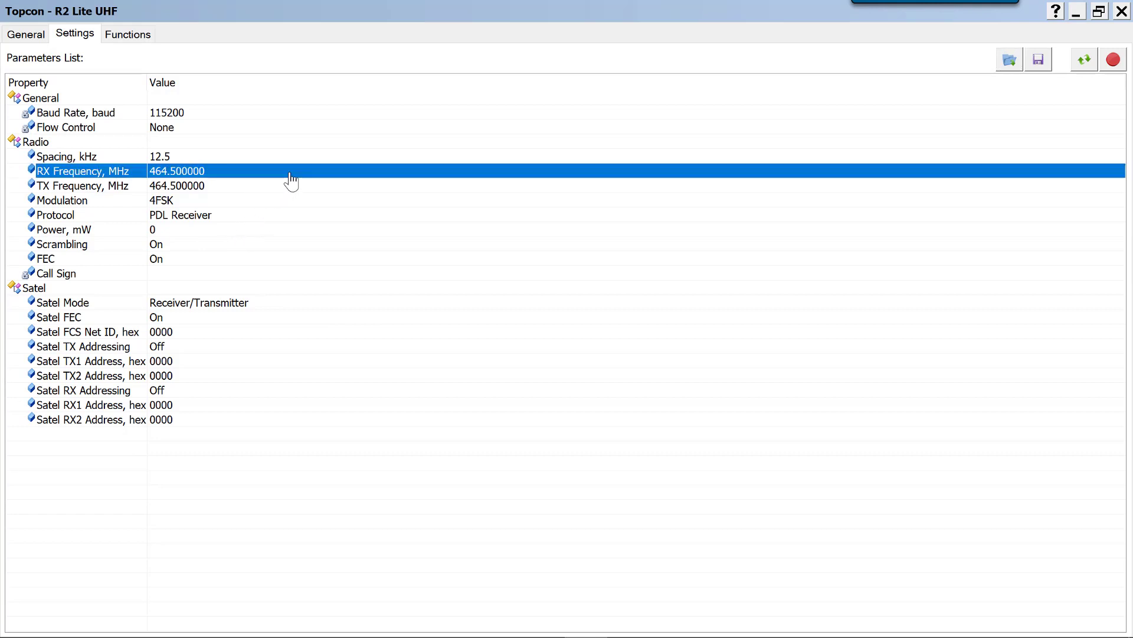
click(291, 177)
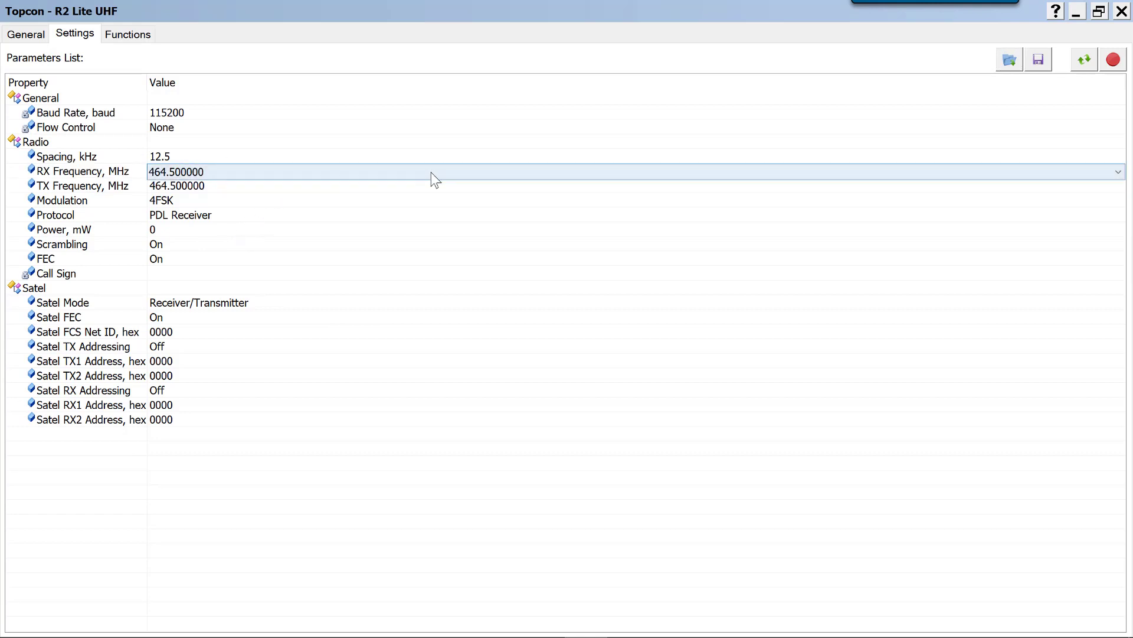
click(1119, 175)
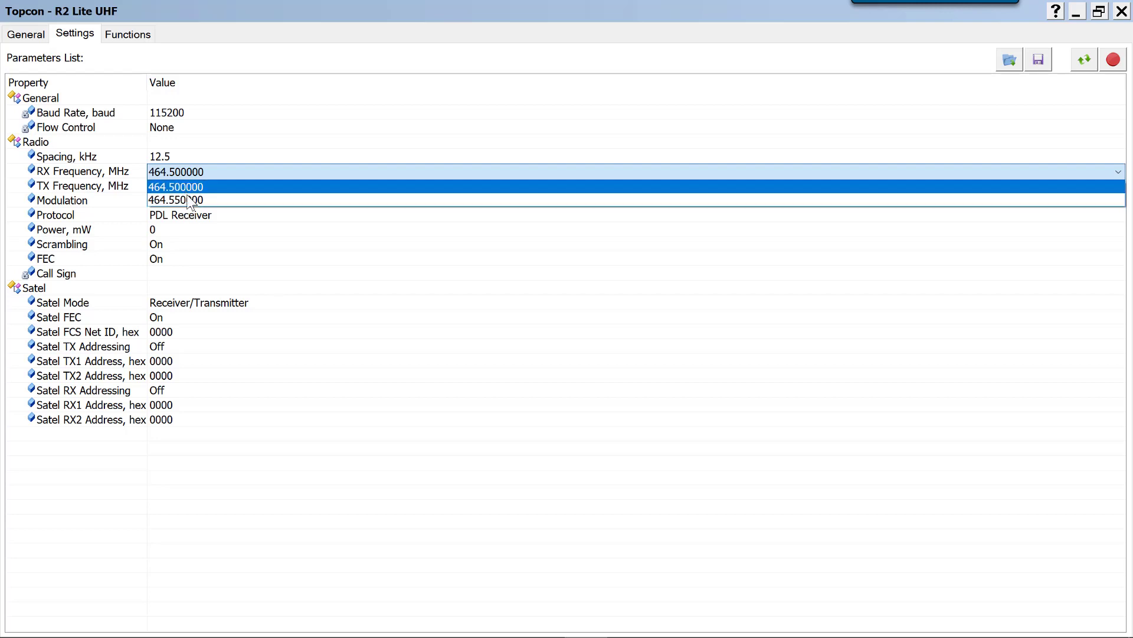
click(517, 187)
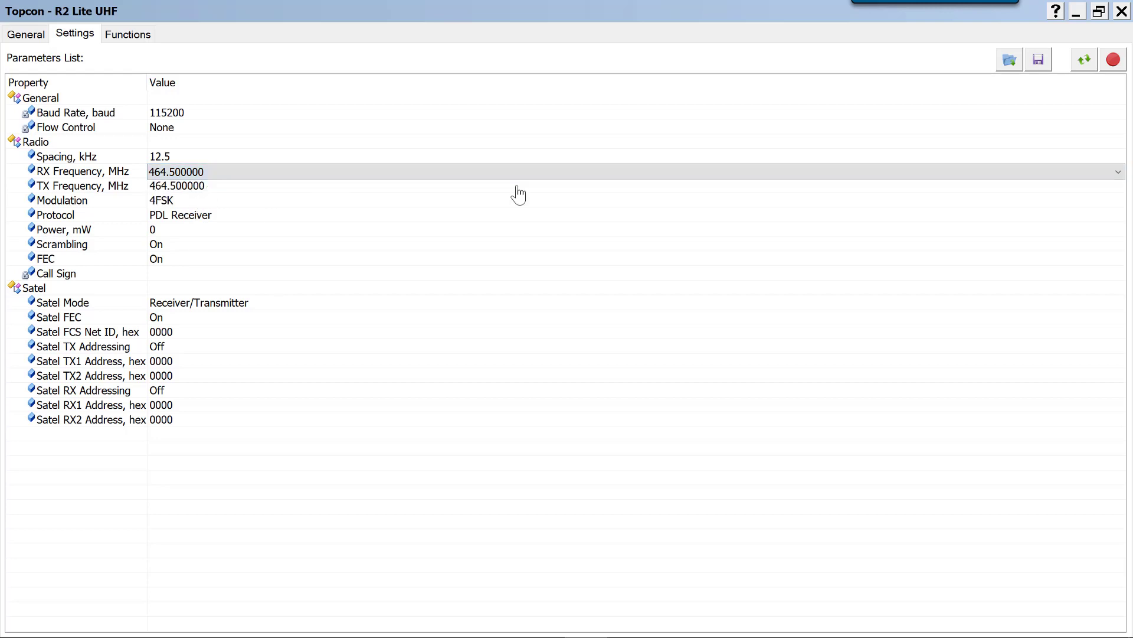
click(1118, 172)
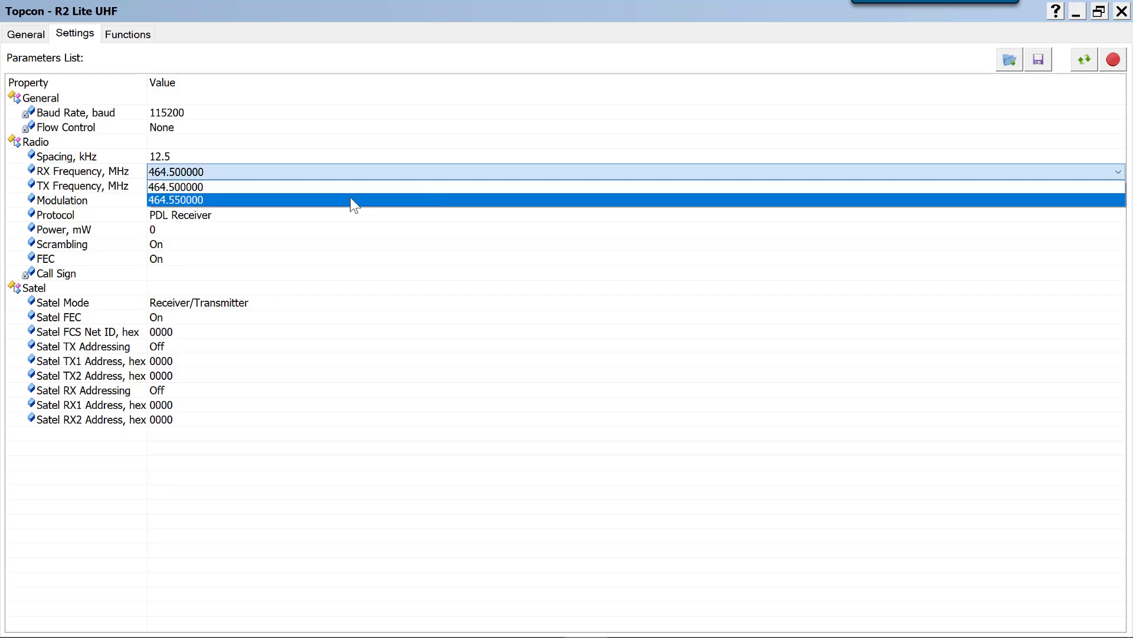
click(298, 202)
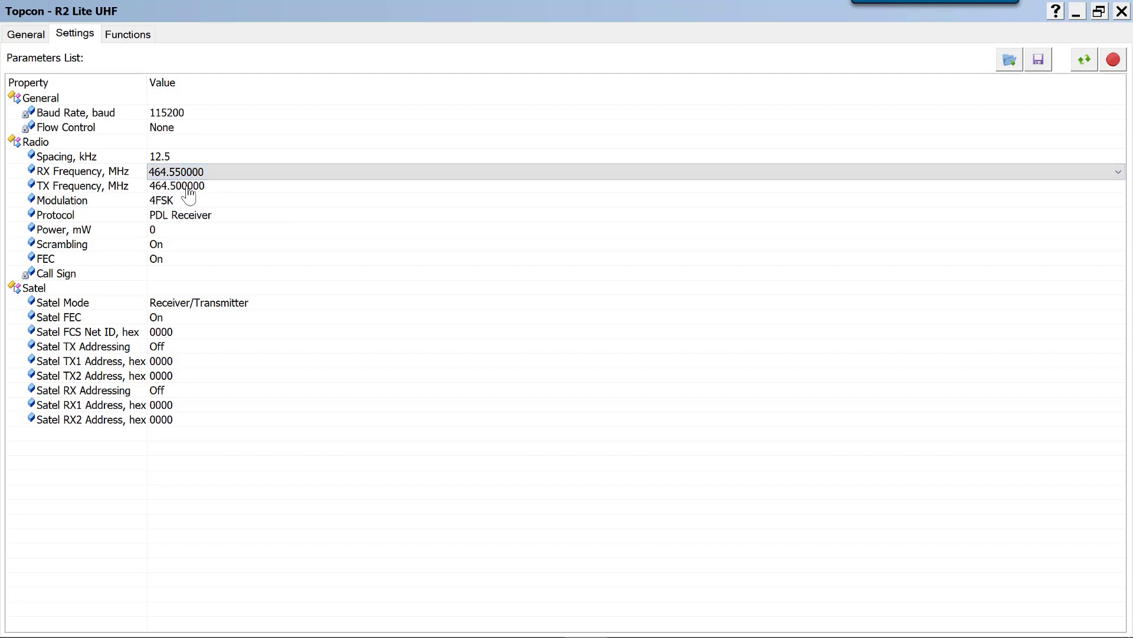
scroll(228, 238, up, 1)
Check which TX frequencies the modem offers and keep 464.500000 MHz selected
click(243, 189)
click(242, 189)
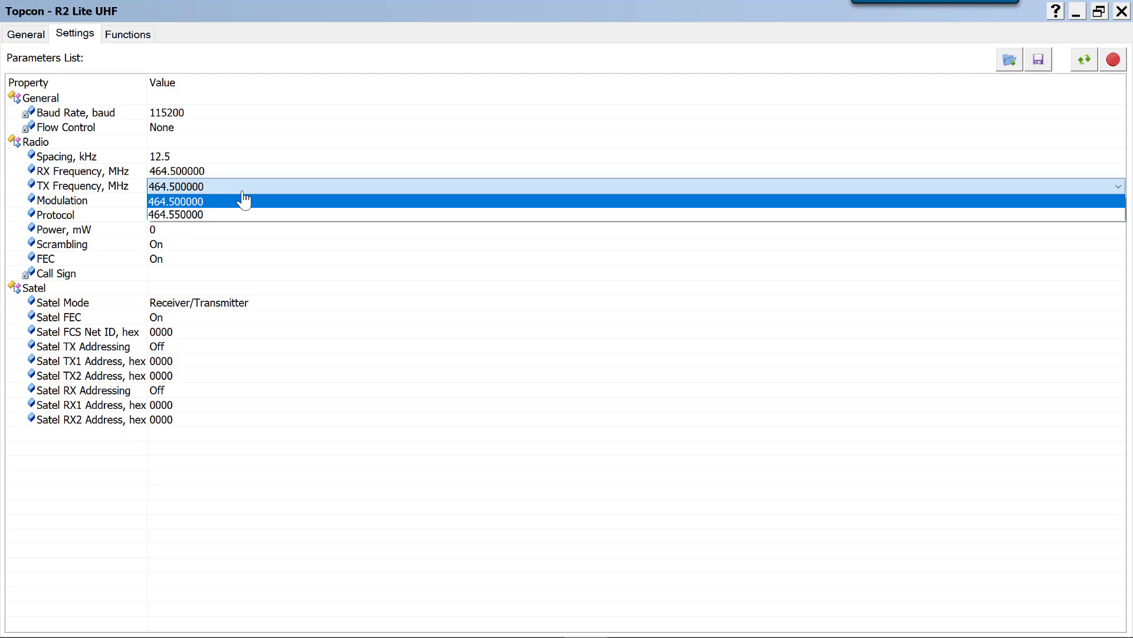
click(203, 201)
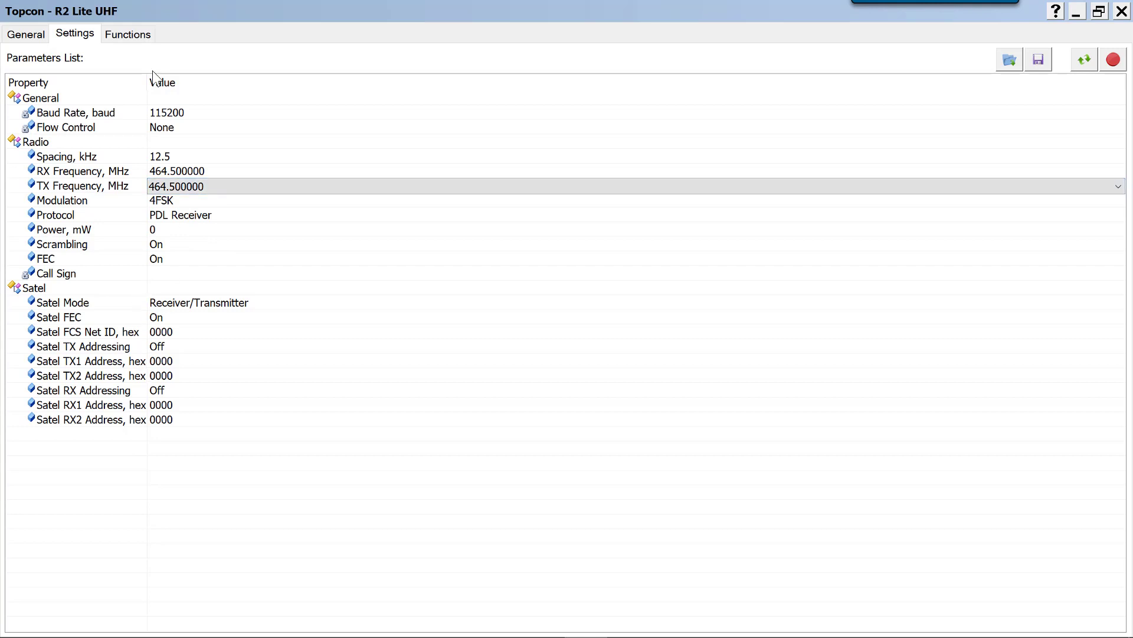
Upload the channel table 12.5 R2L Channel List.dclf to the modem with the UploadFile function
click(129, 36)
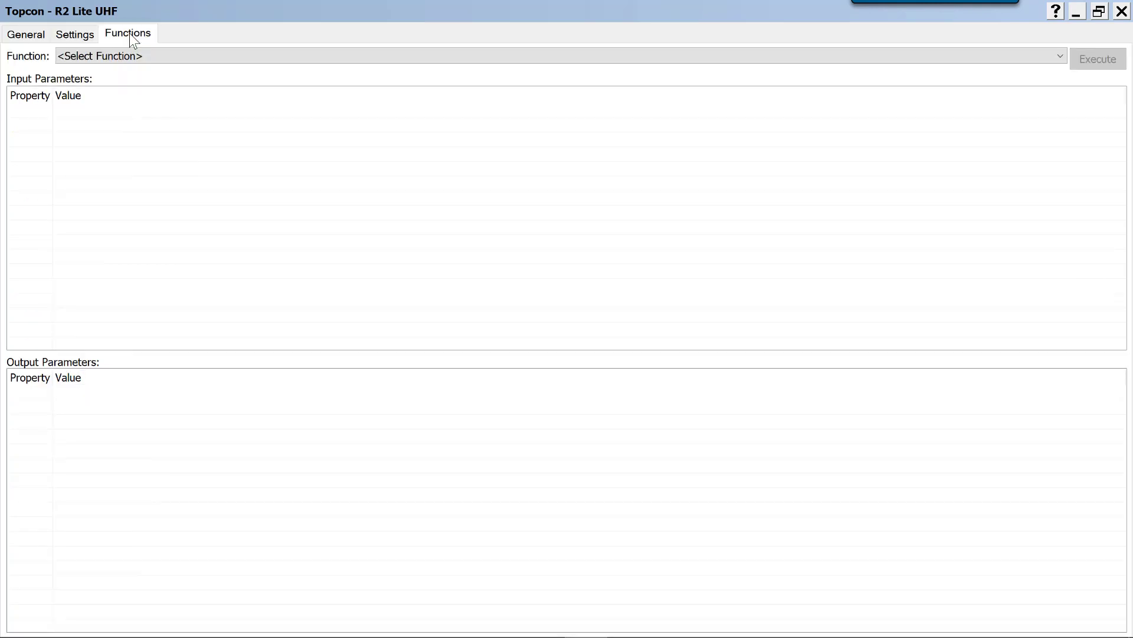
click(100, 55)
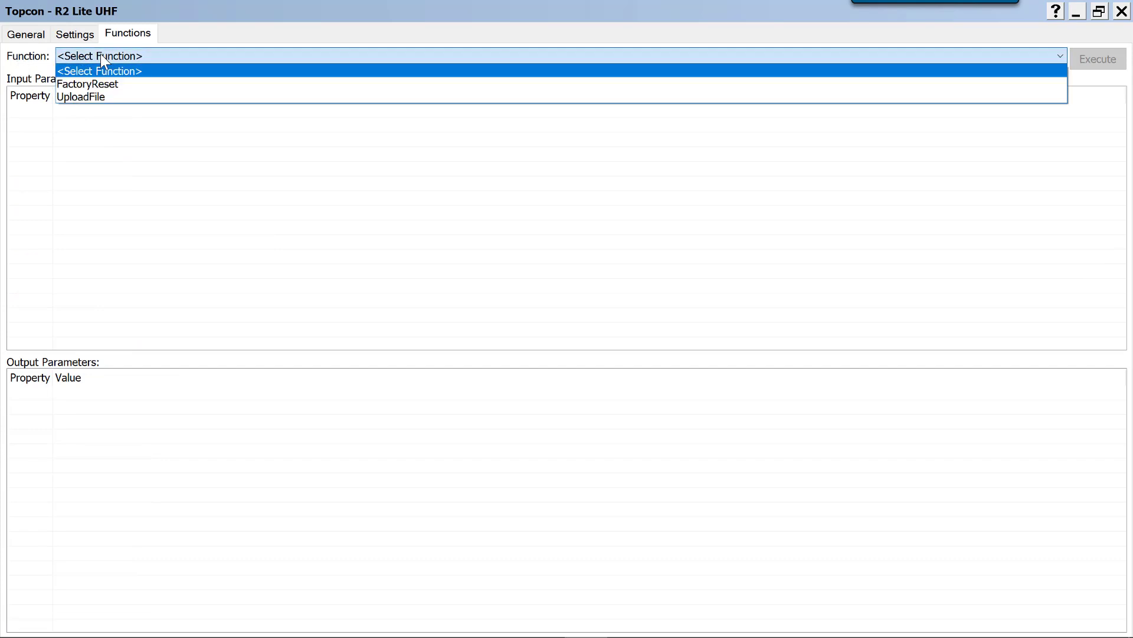
click(94, 98)
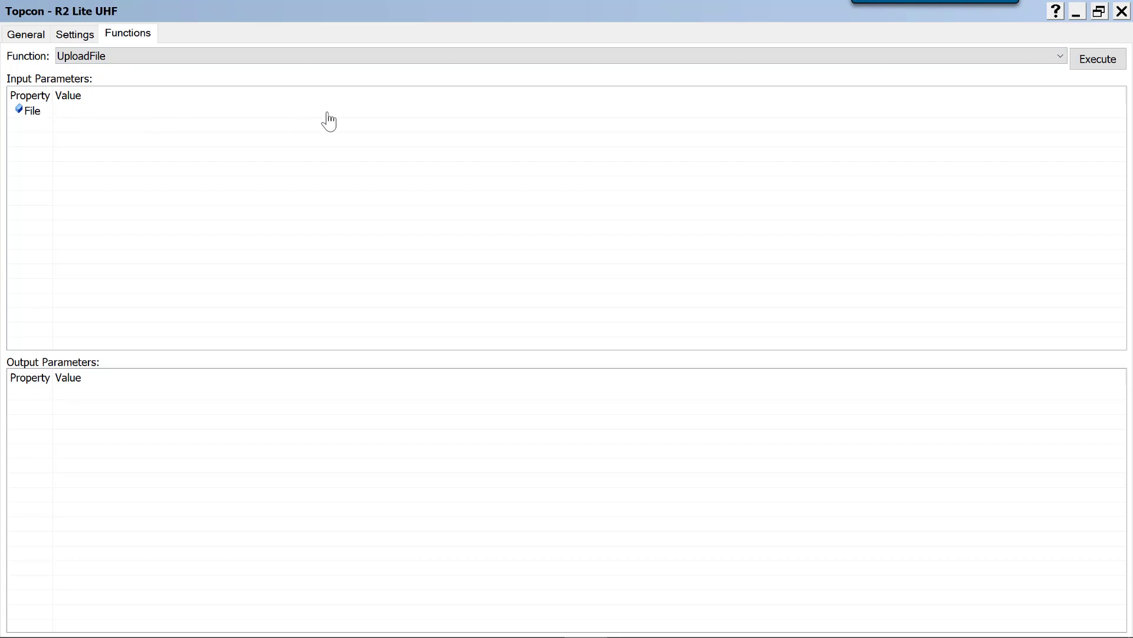
click(260, 111)
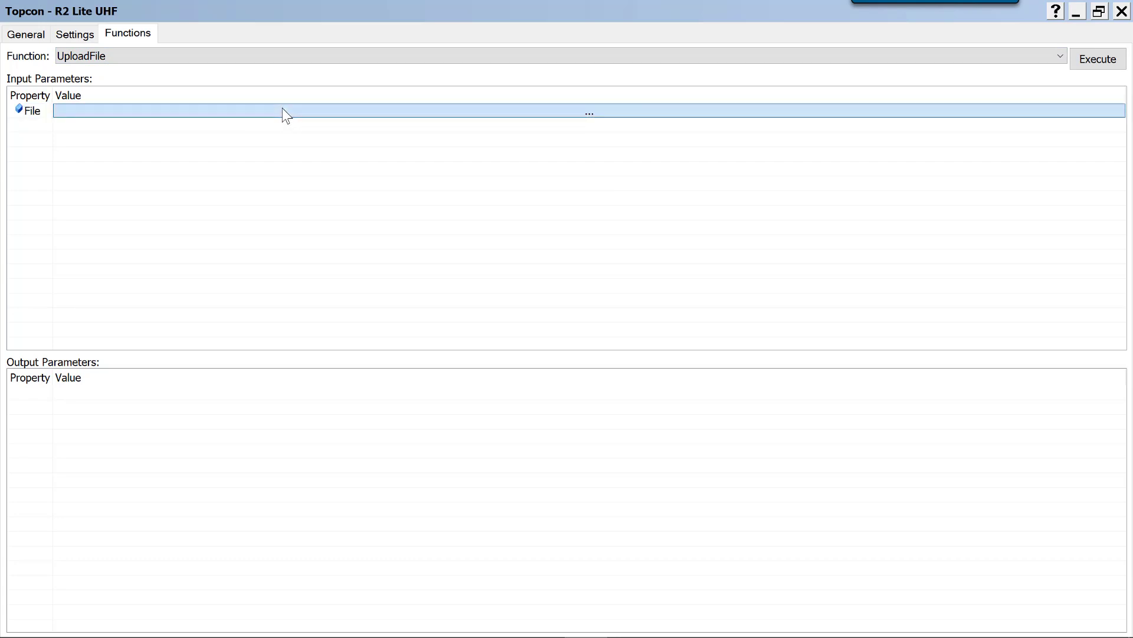
click(282, 112)
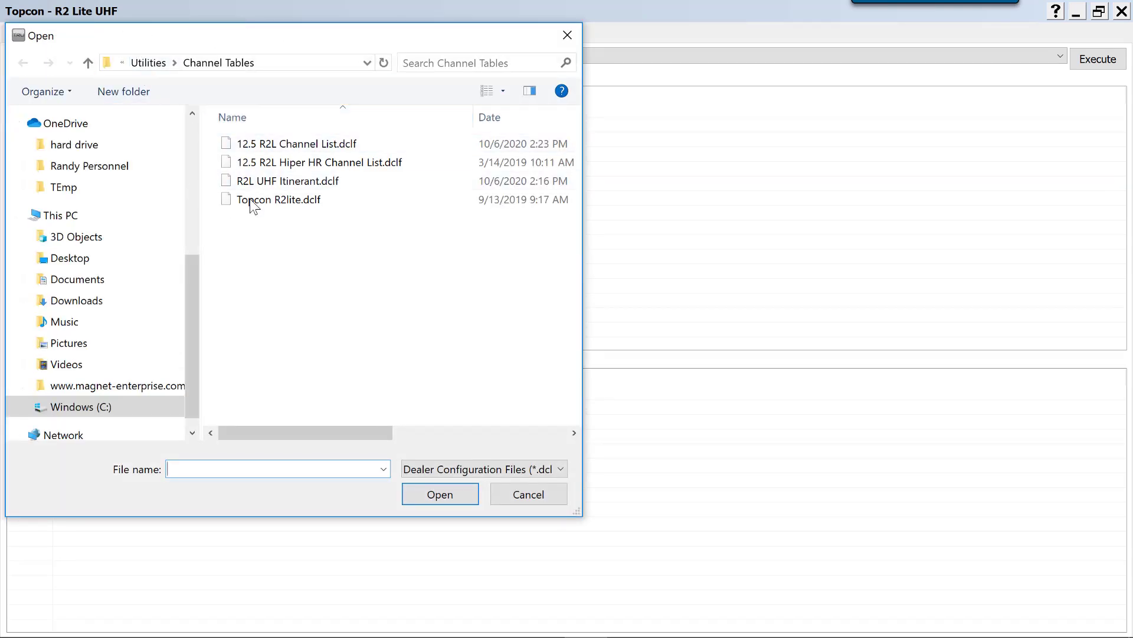
click(277, 145)
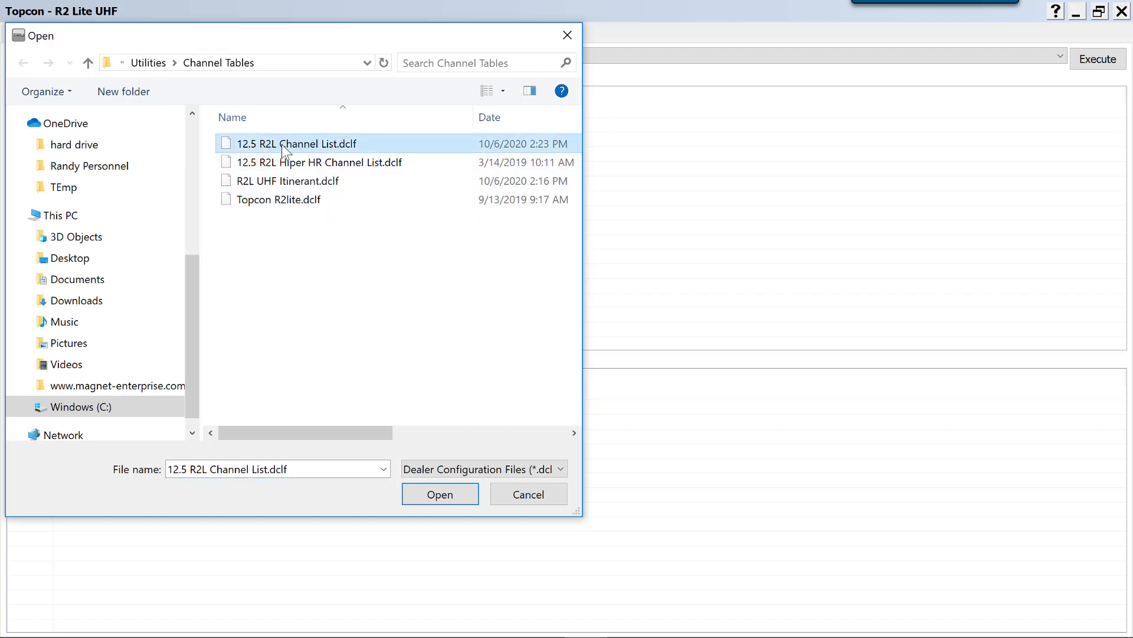
click(449, 495)
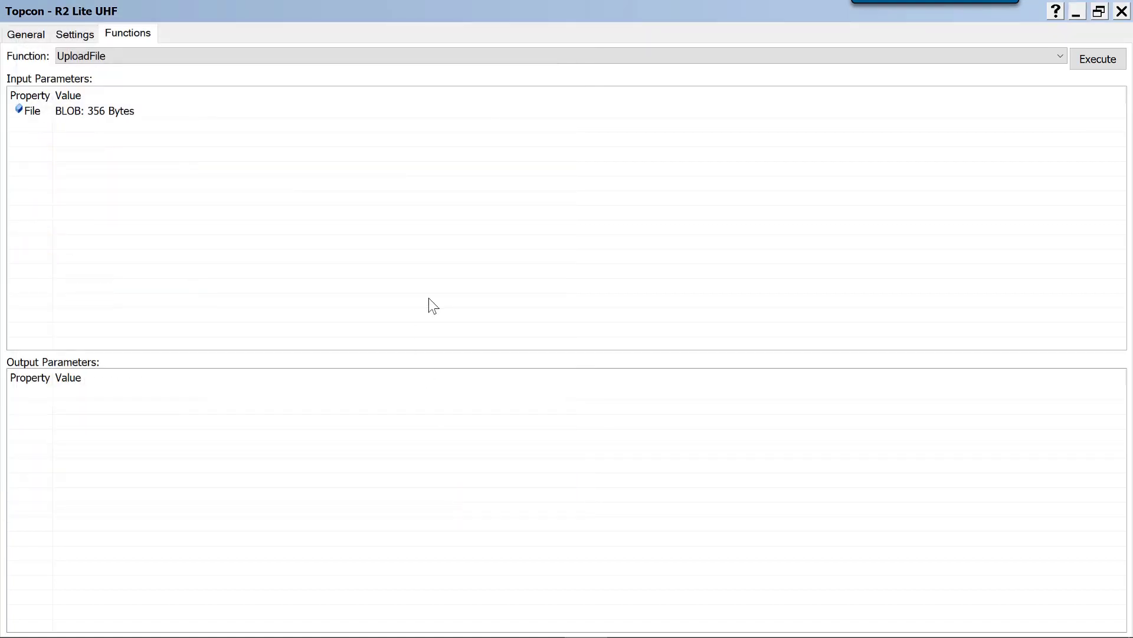
click(1092, 59)
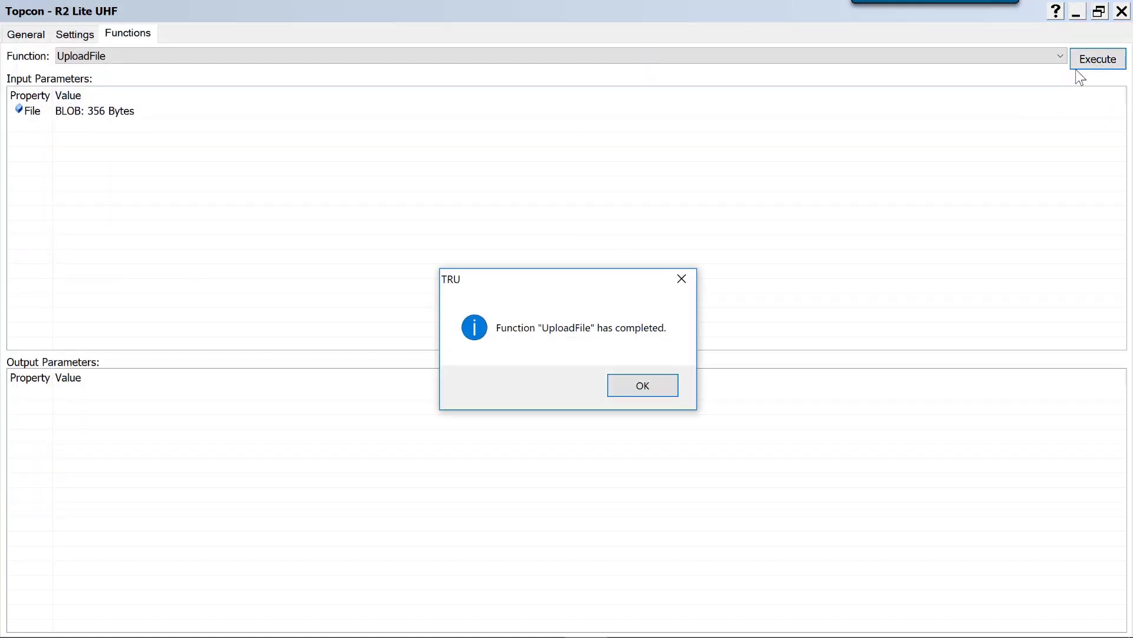
click(643, 386)
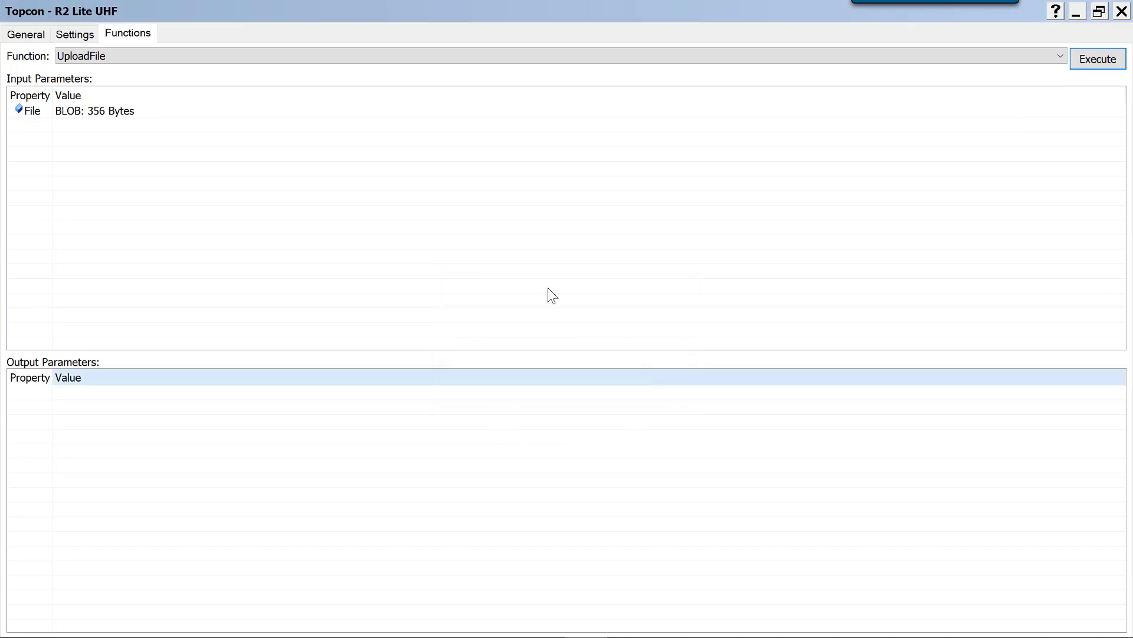
Return to the modem's radio parameters and set the RX frequency to 461.025000 MHz
click(76, 33)
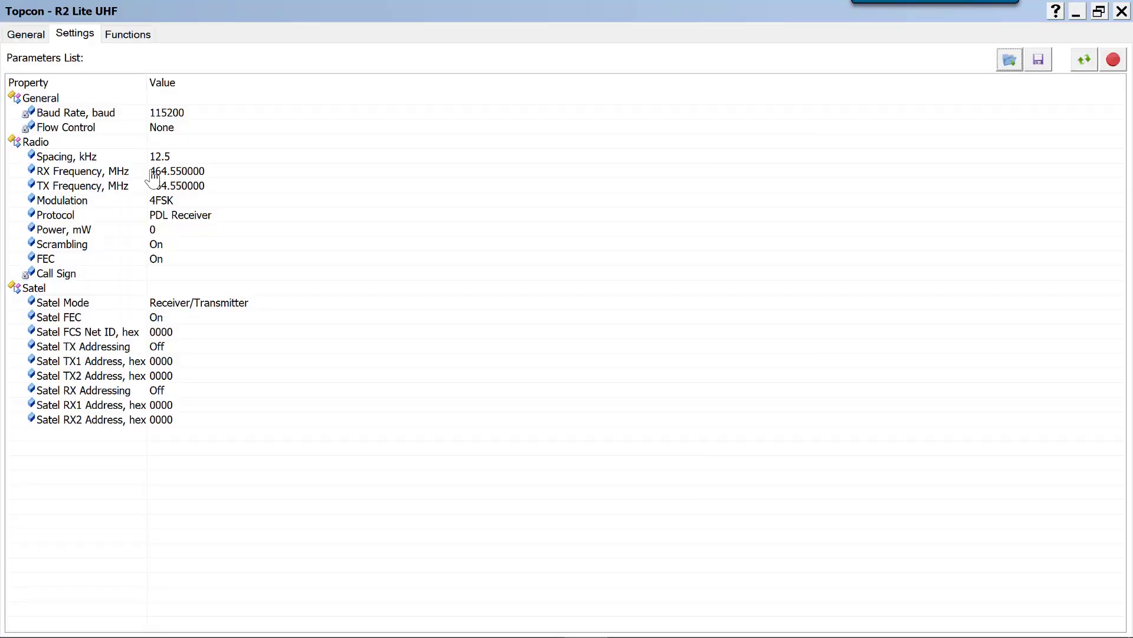
click(363, 172)
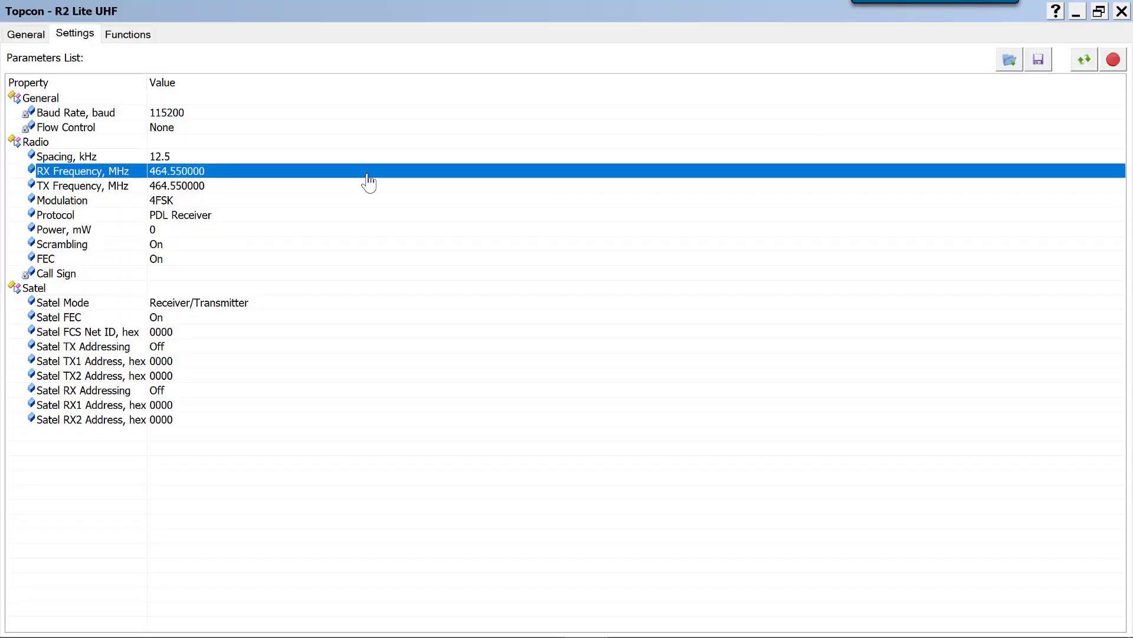
click(388, 173)
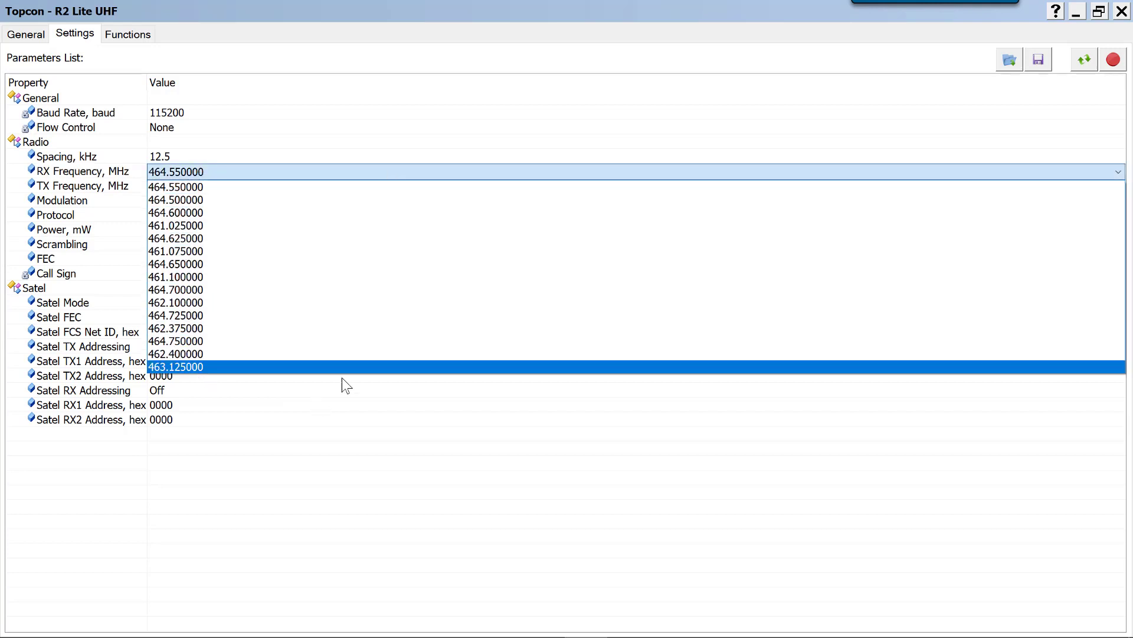
click(176, 227)
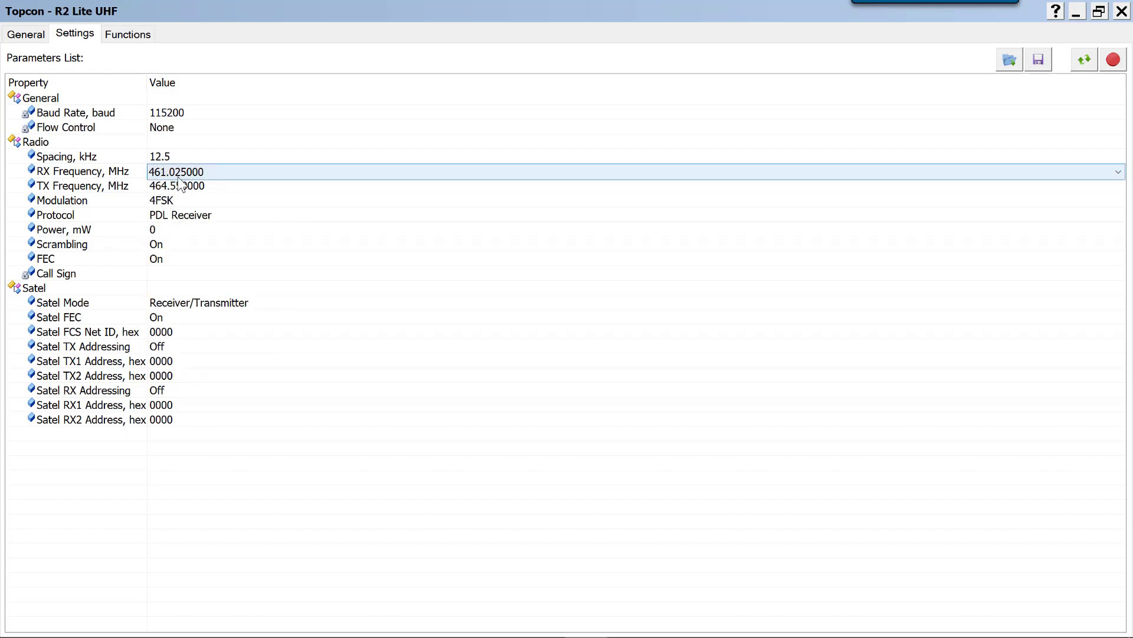
Set the modem's TX frequency to 461.025000 MHz and apply the radio parameters to the device
click(319, 187)
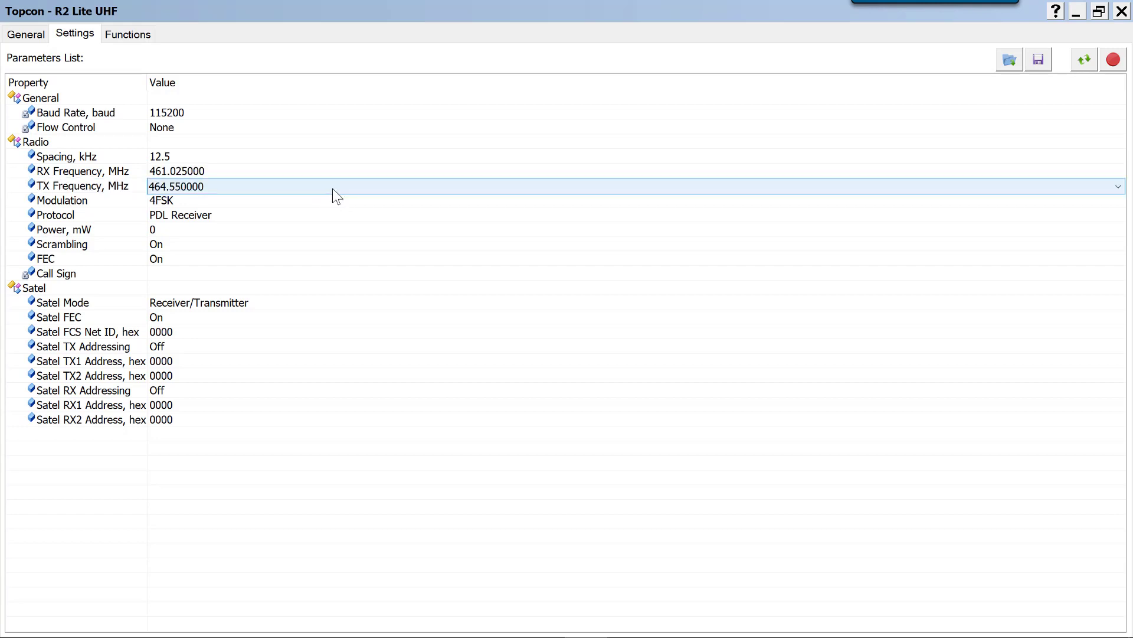
click(331, 187)
click(195, 243)
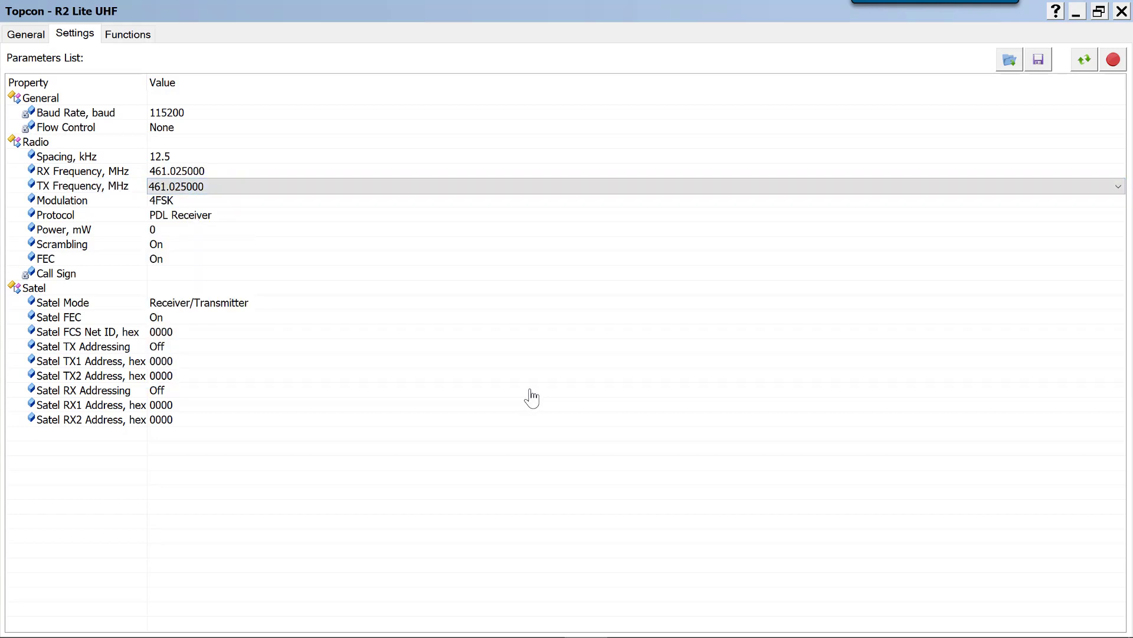
click(1115, 61)
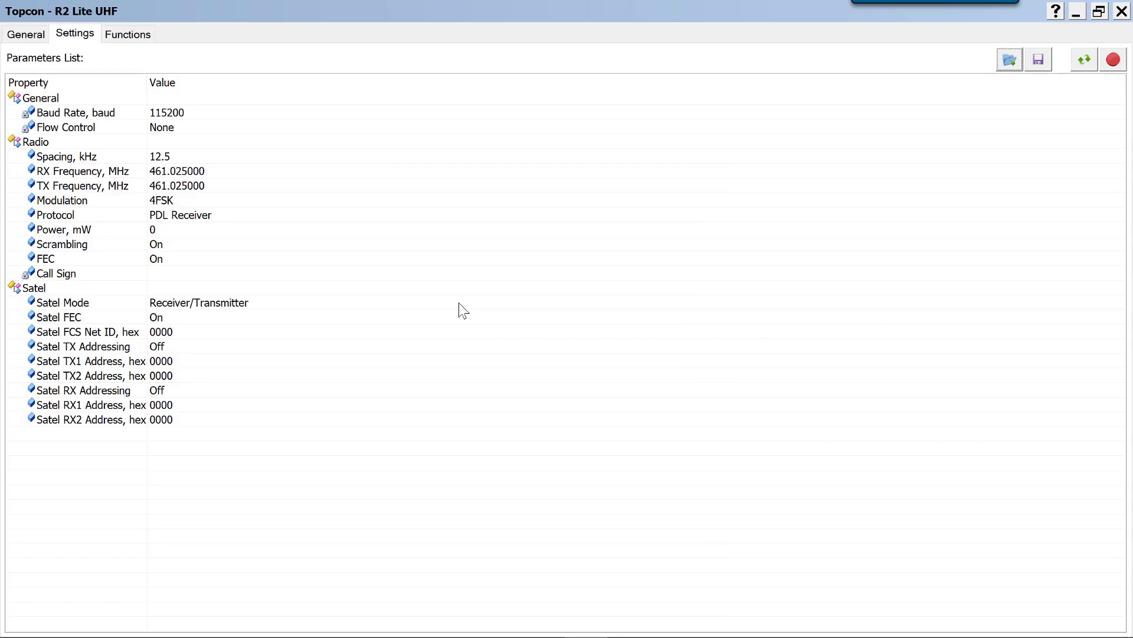
Close the R2 Lite UHF modem window and disconnect the utility from the receiver
click(29, 35)
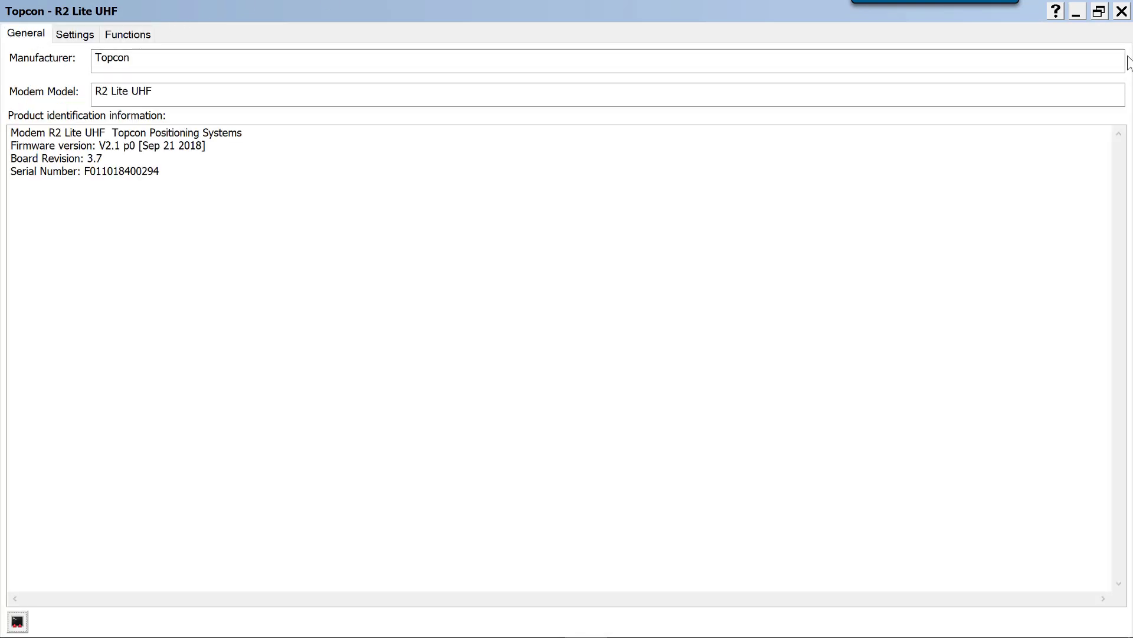
click(1124, 14)
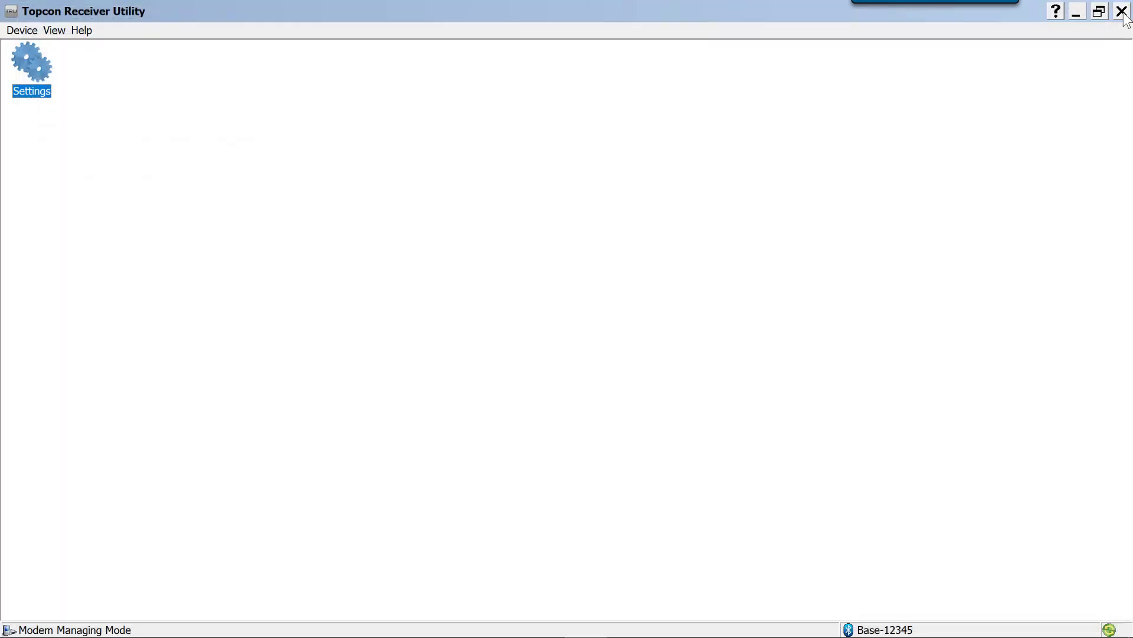
click(22, 30)
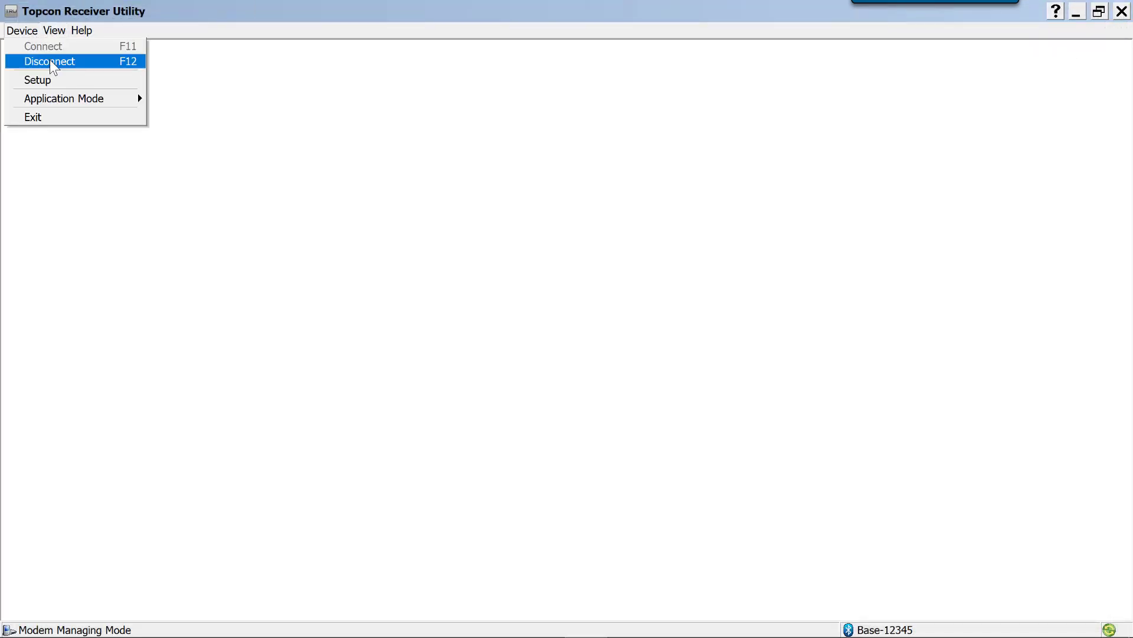
click(53, 62)
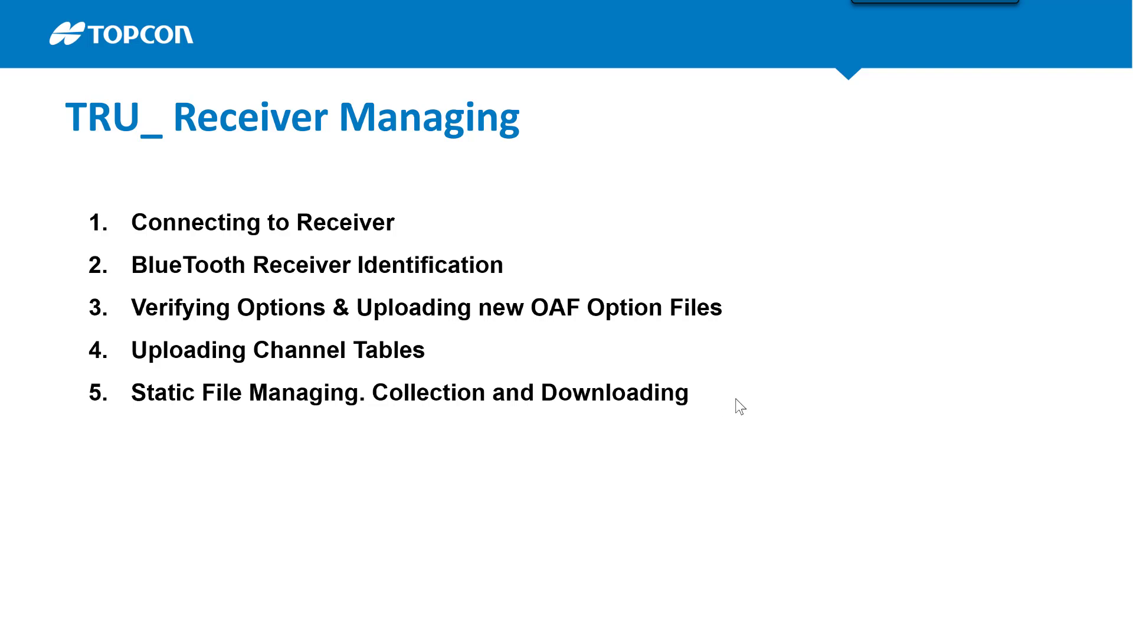
key(alt+Tab)
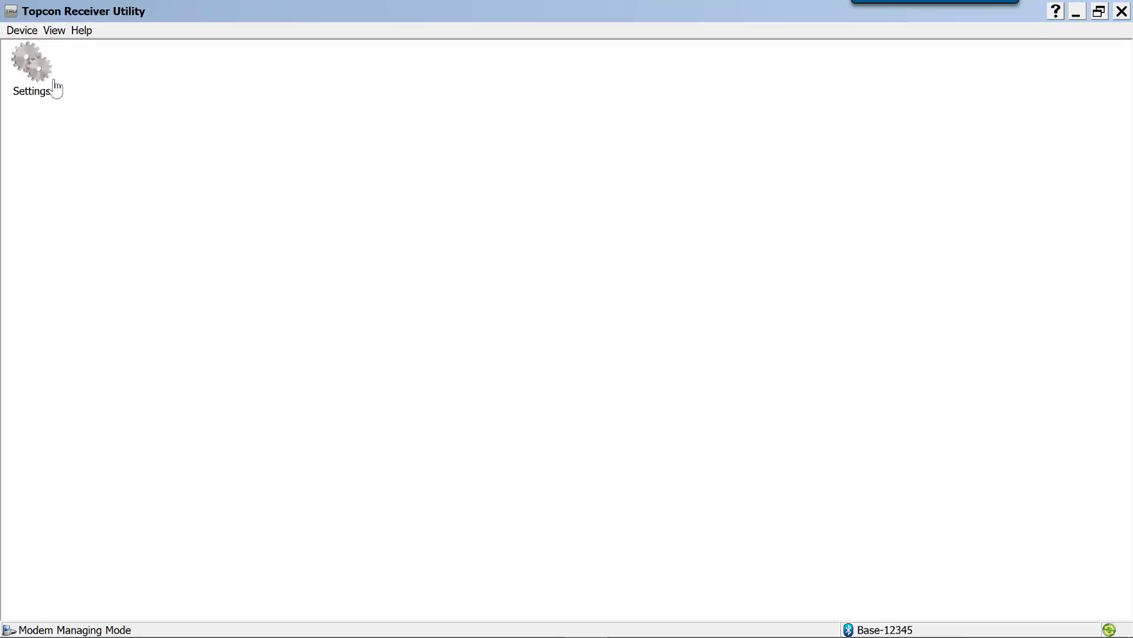
click(35, 64)
click(33, 33)
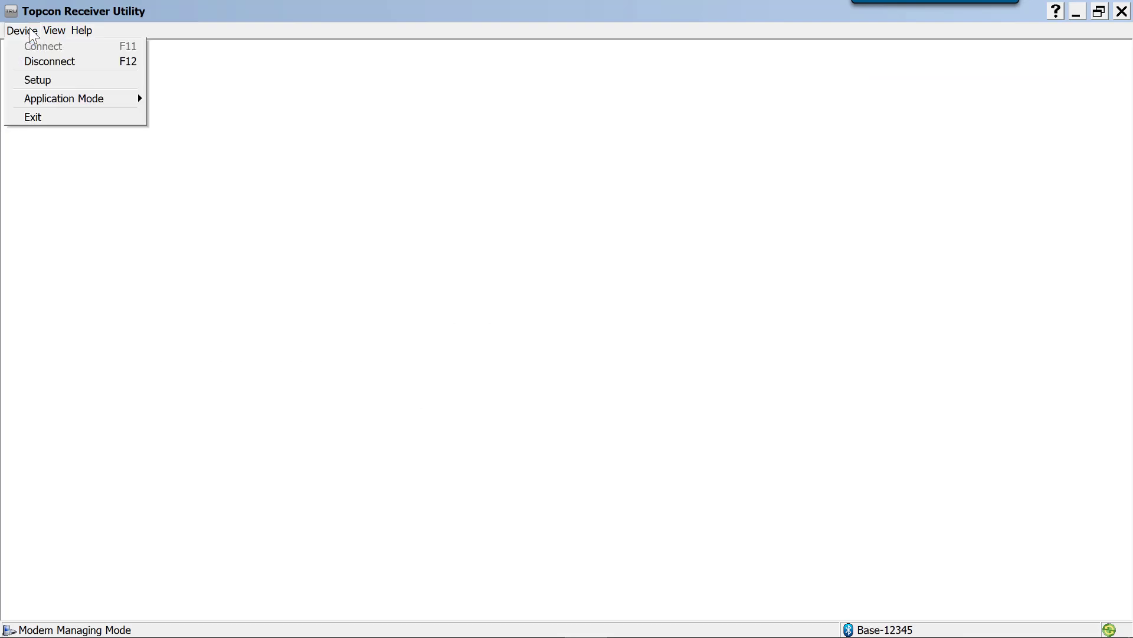
click(50, 61)
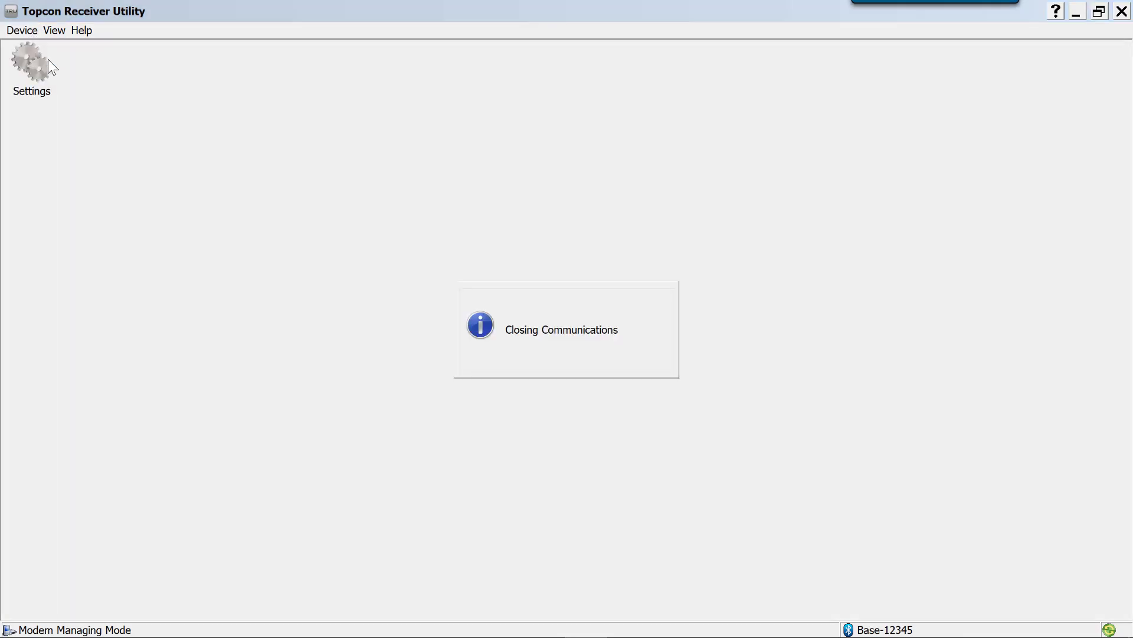
Switch the application mode to Receiver Managing and reconnect to Base-12345 over Bluetooth
click(23, 32)
mouse_move(65, 98)
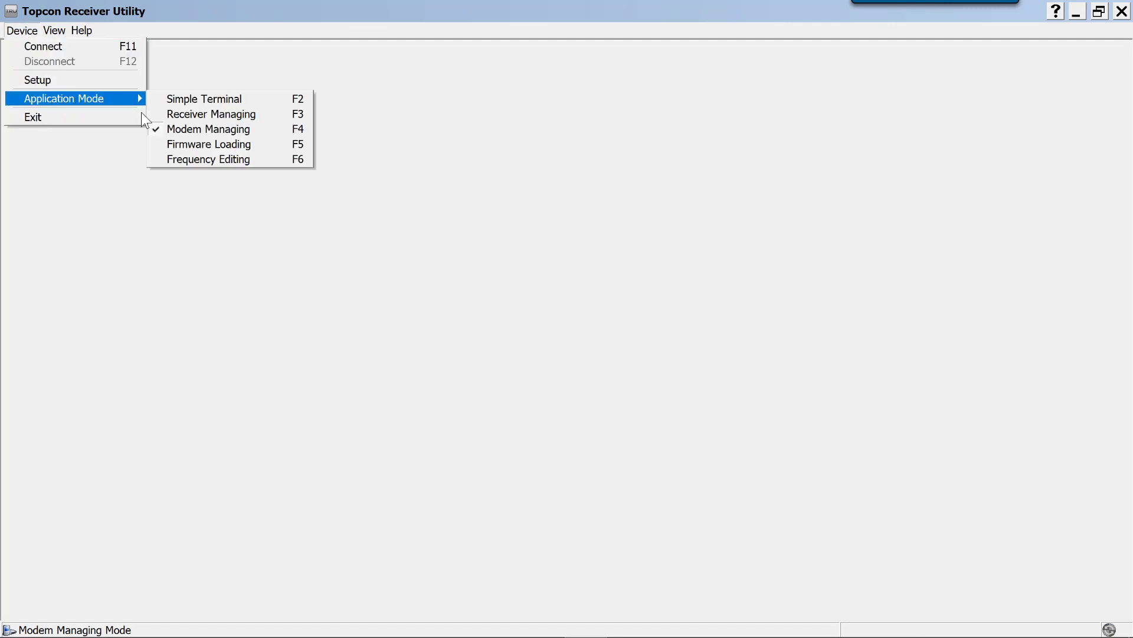
click(201, 112)
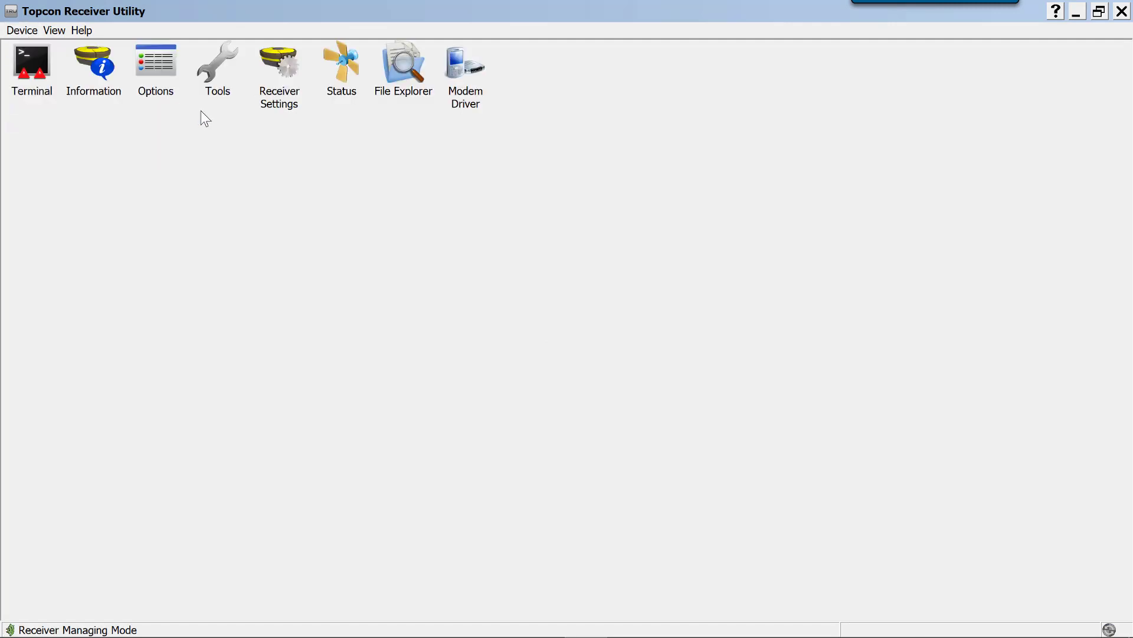
click(27, 32)
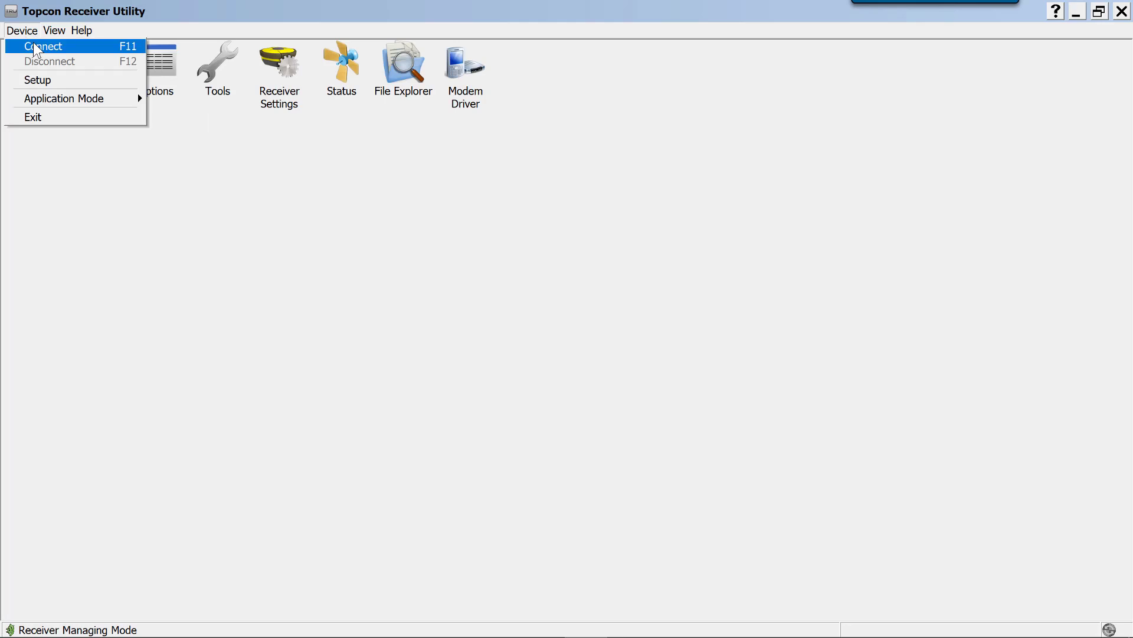
click(34, 46)
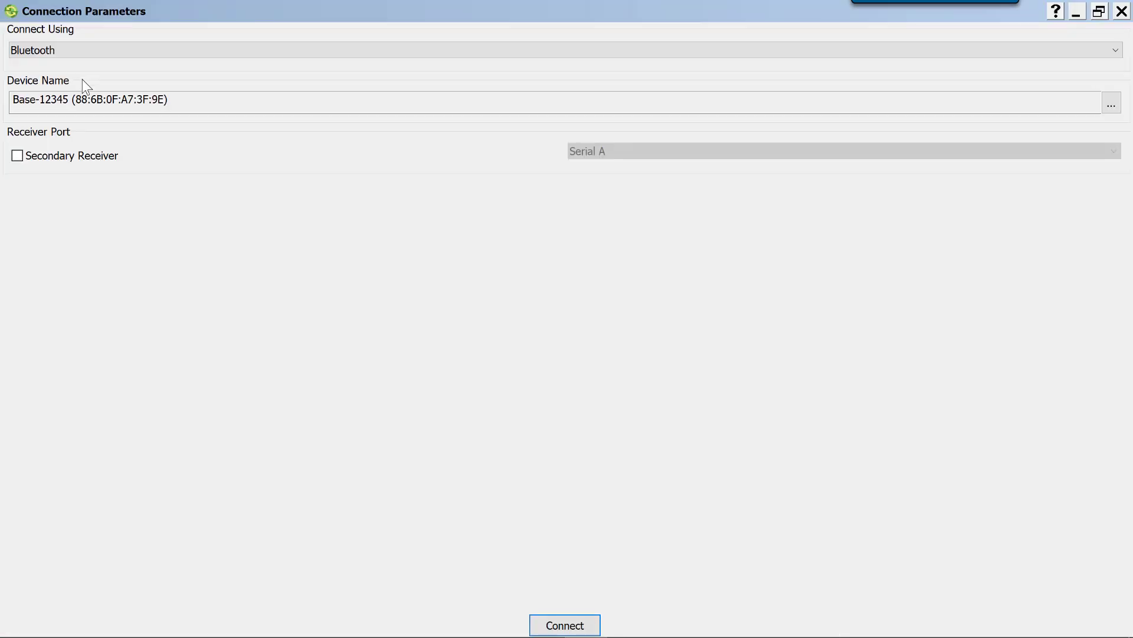
click(565, 625)
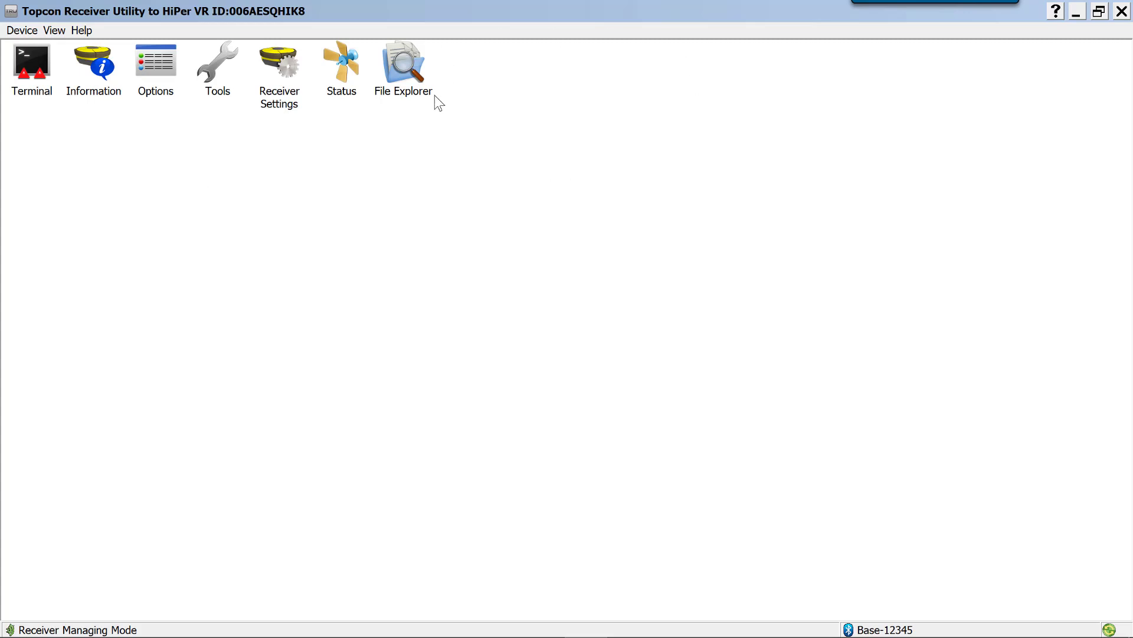
Open the receiver's File Explorer and examine its stored files, widening the Name and Size columns to read the full entries
click(405, 74)
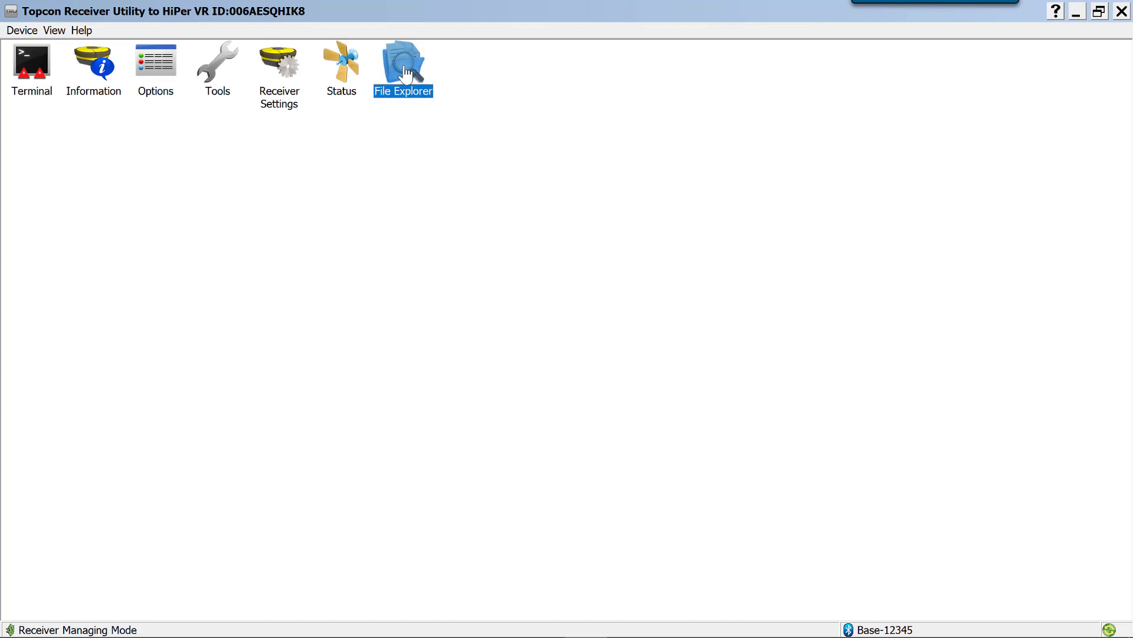
double_click(405, 74)
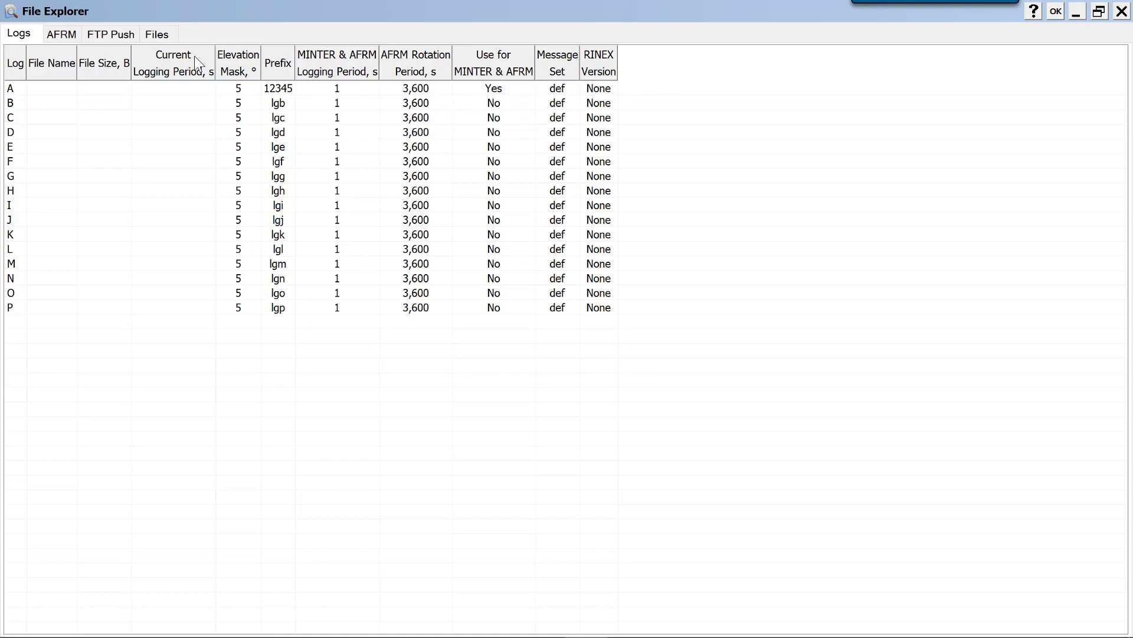
click(157, 35)
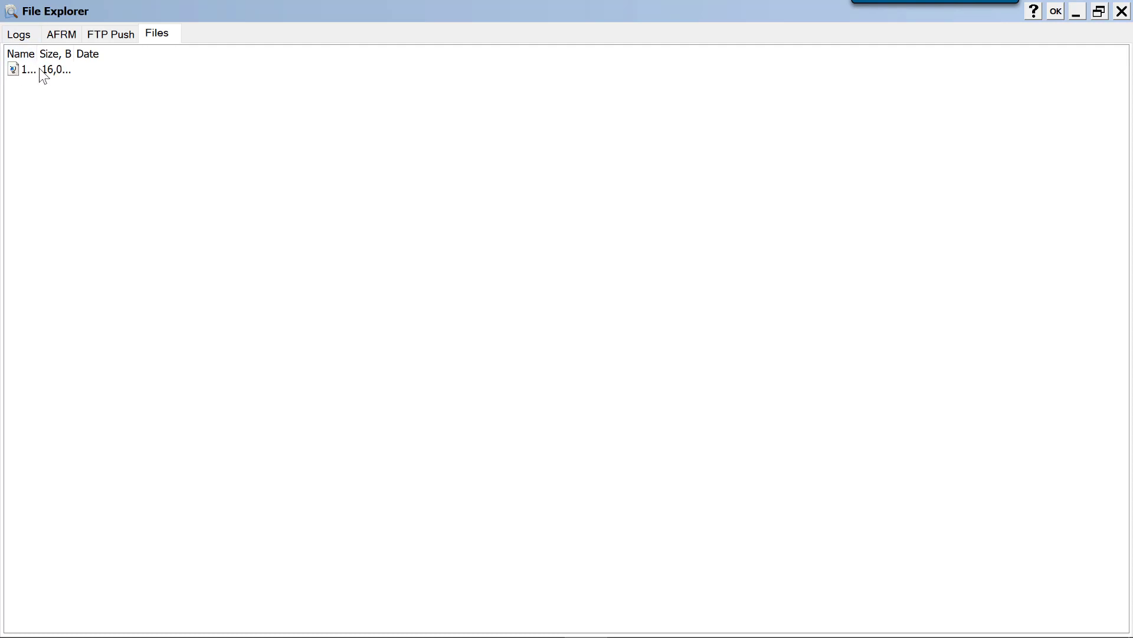
drag(37, 53, 133, 69)
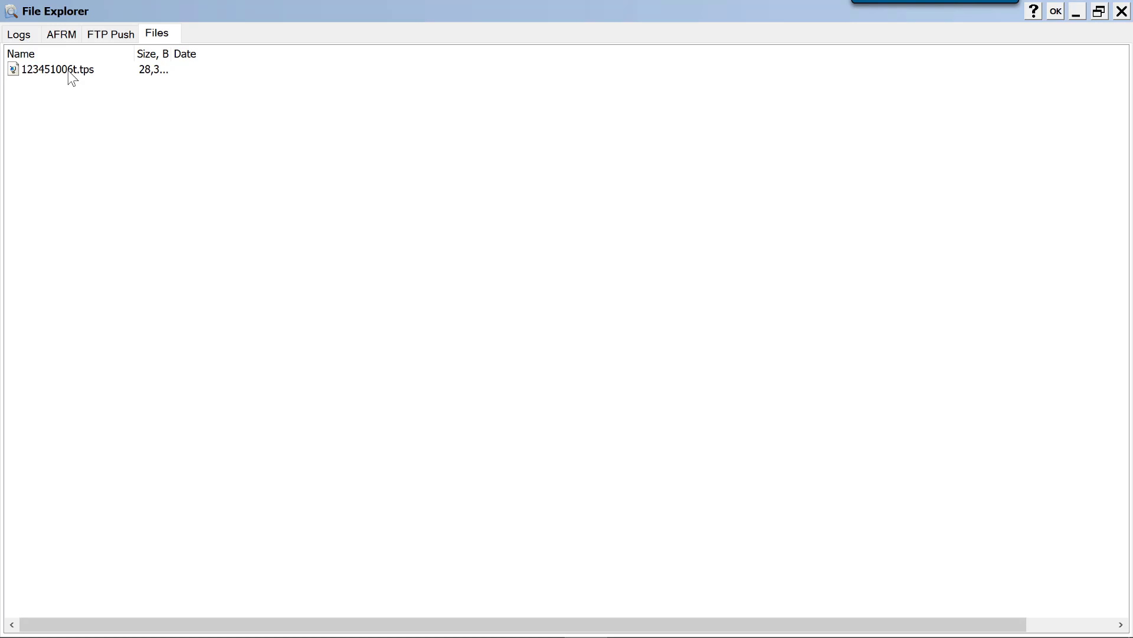
mouse_move(1131, 637)
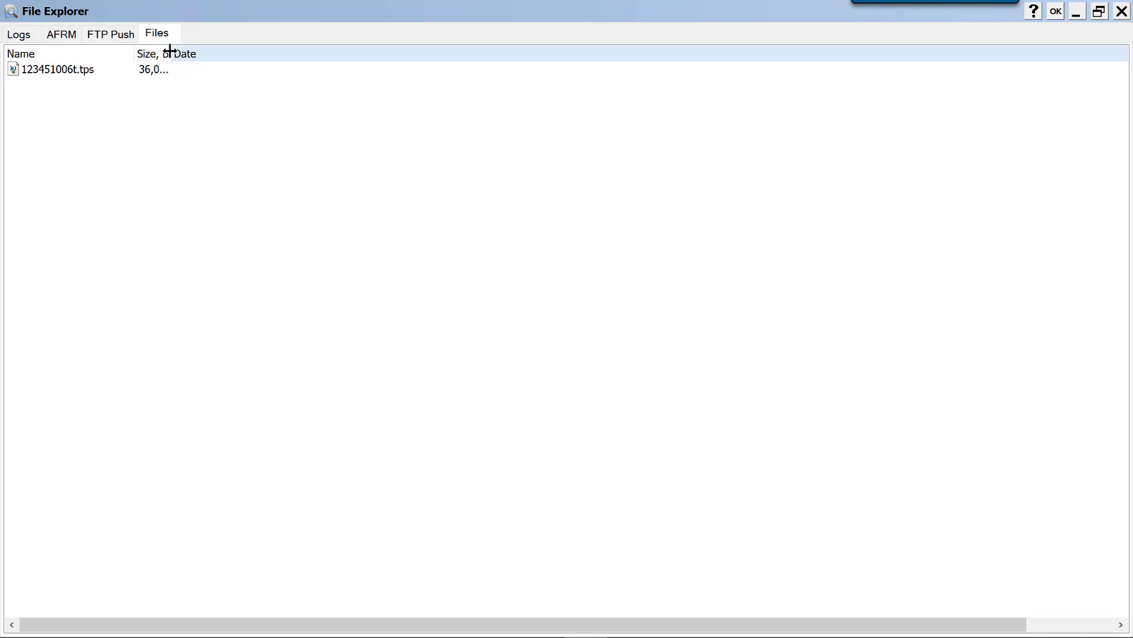
drag(169, 53, 229, 53)
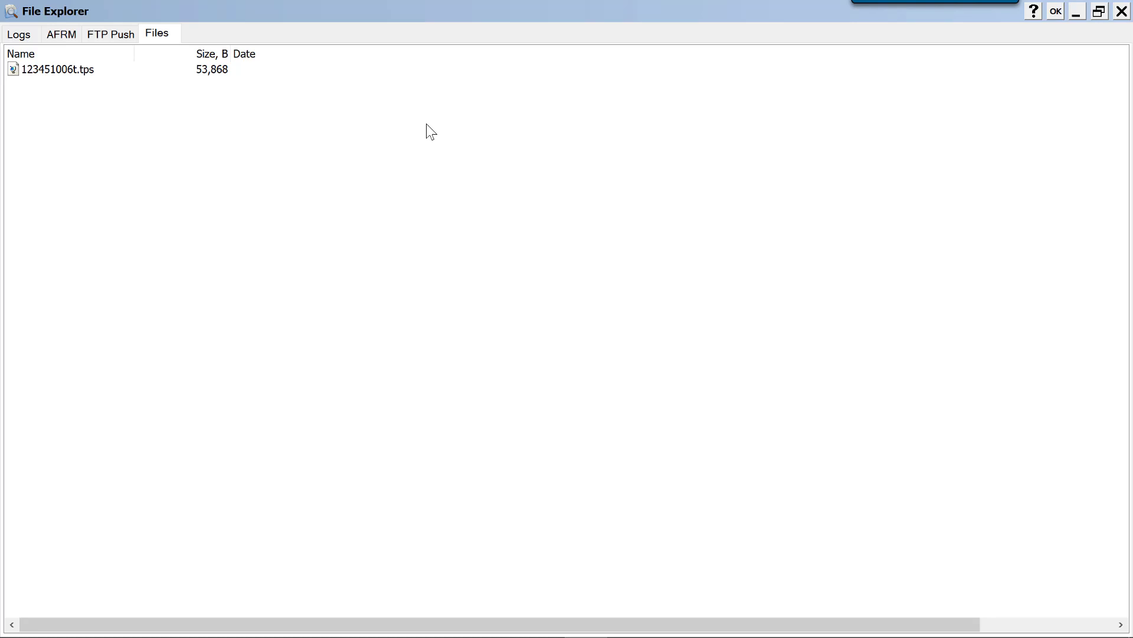
Open the settings of log A and set its file prefix to BASE
click(20, 36)
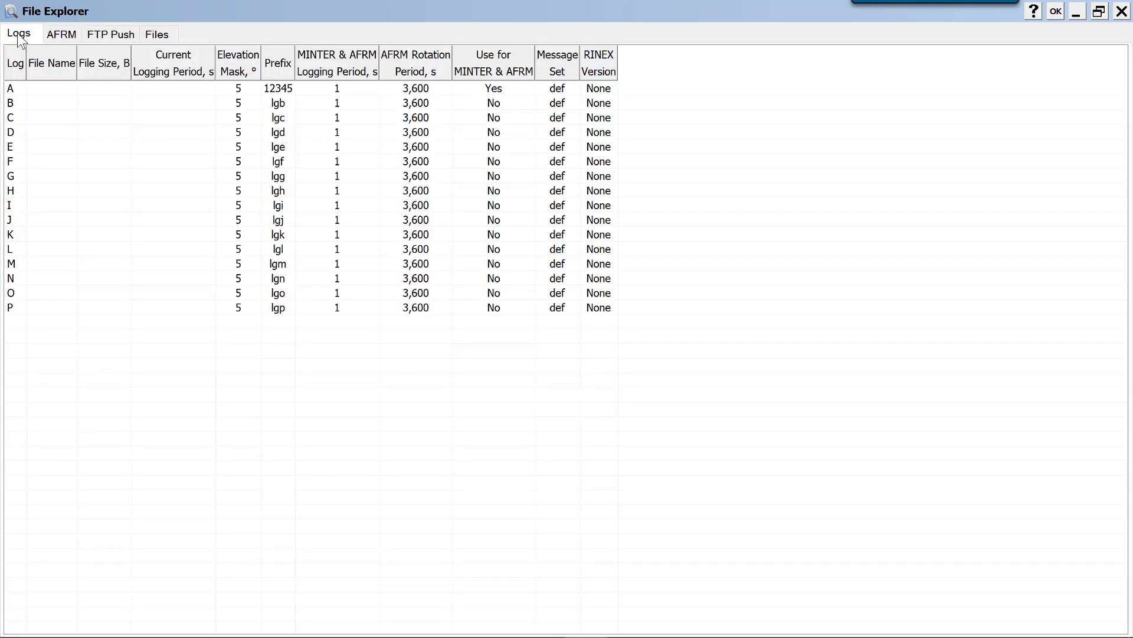
click(19, 89)
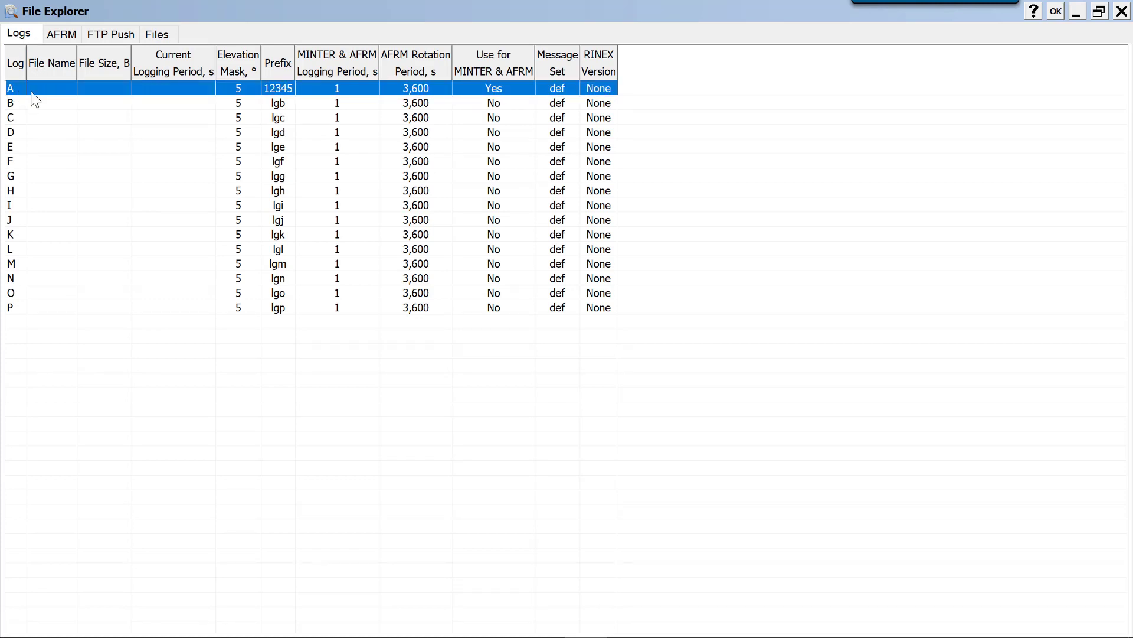
double_click(40, 86)
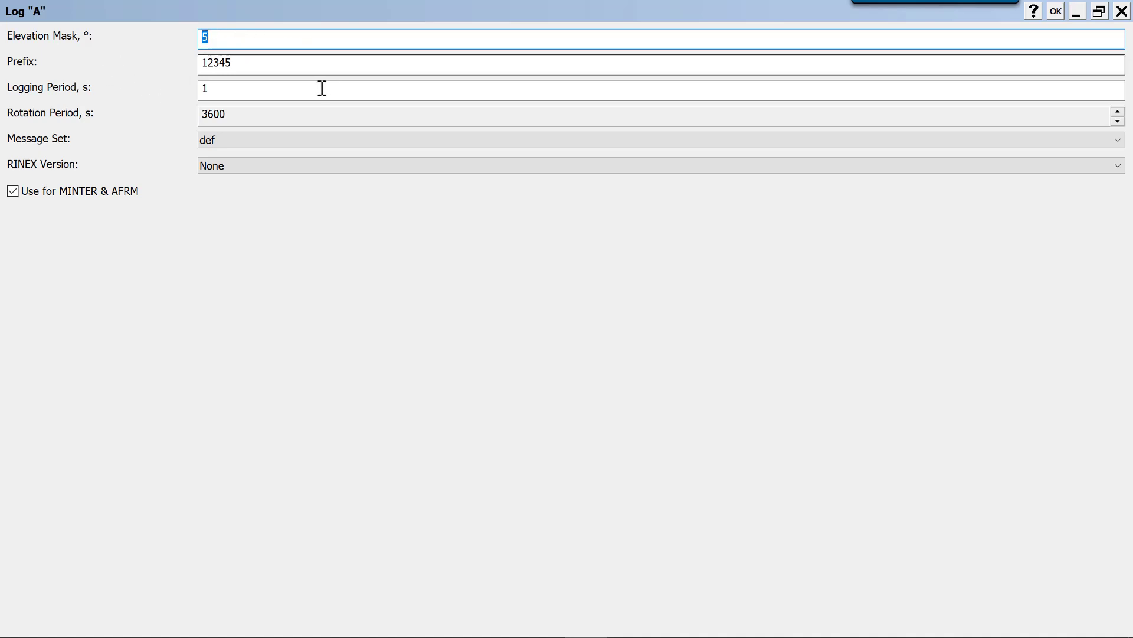
key(Tab)
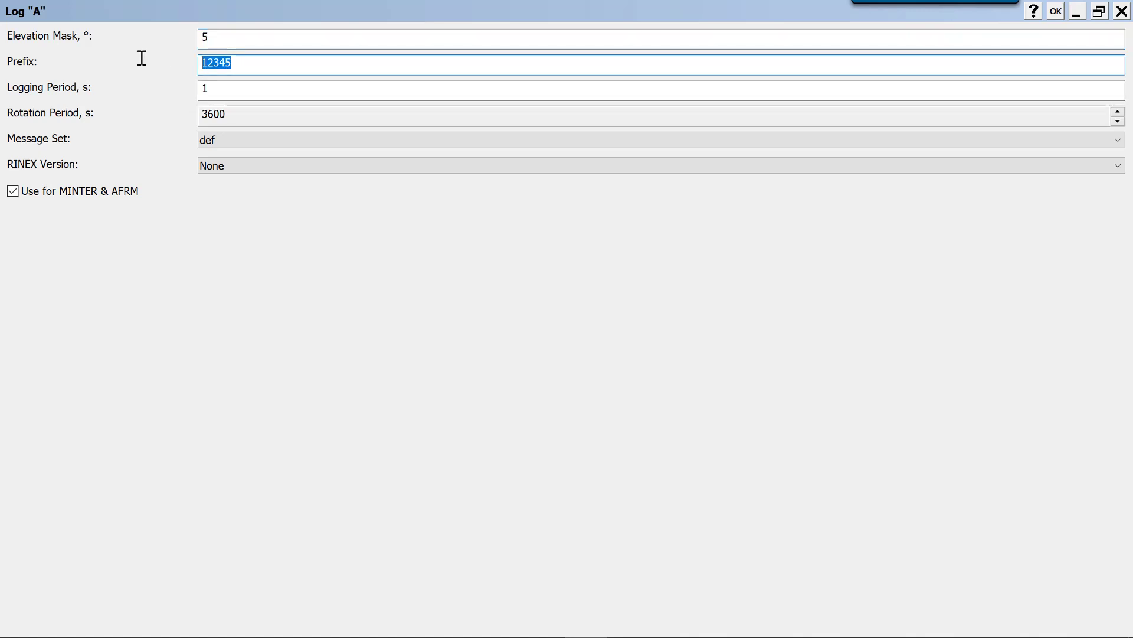
text(BASE)
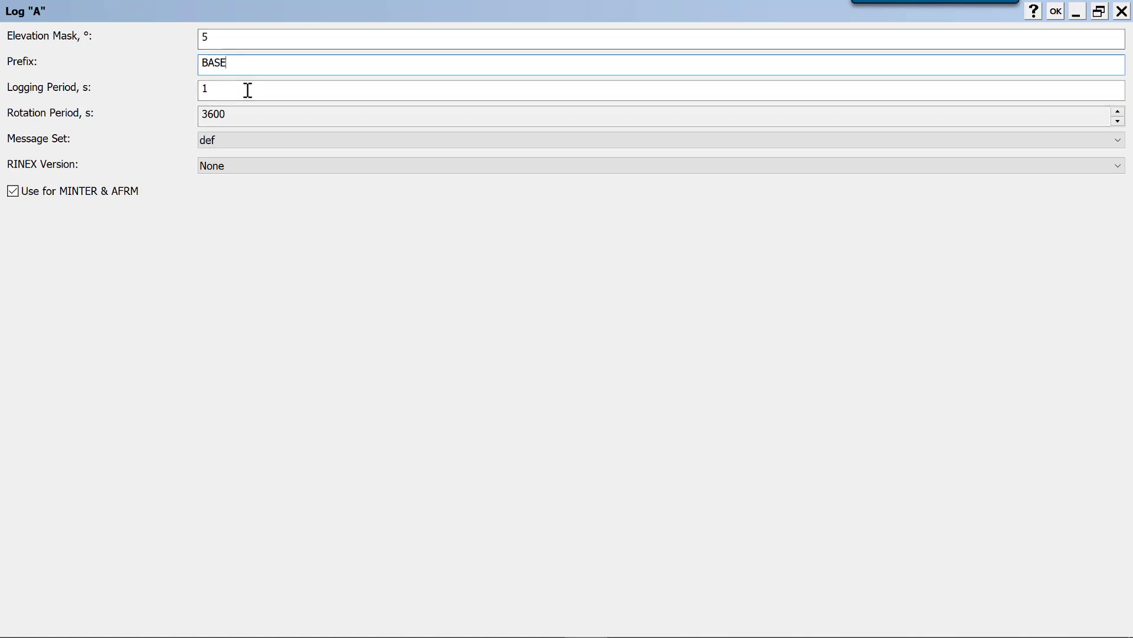
Set log A's logging period to 10 s, save its settings and close the File Explorer with the changes accepted
drag(248, 90, 177, 87)
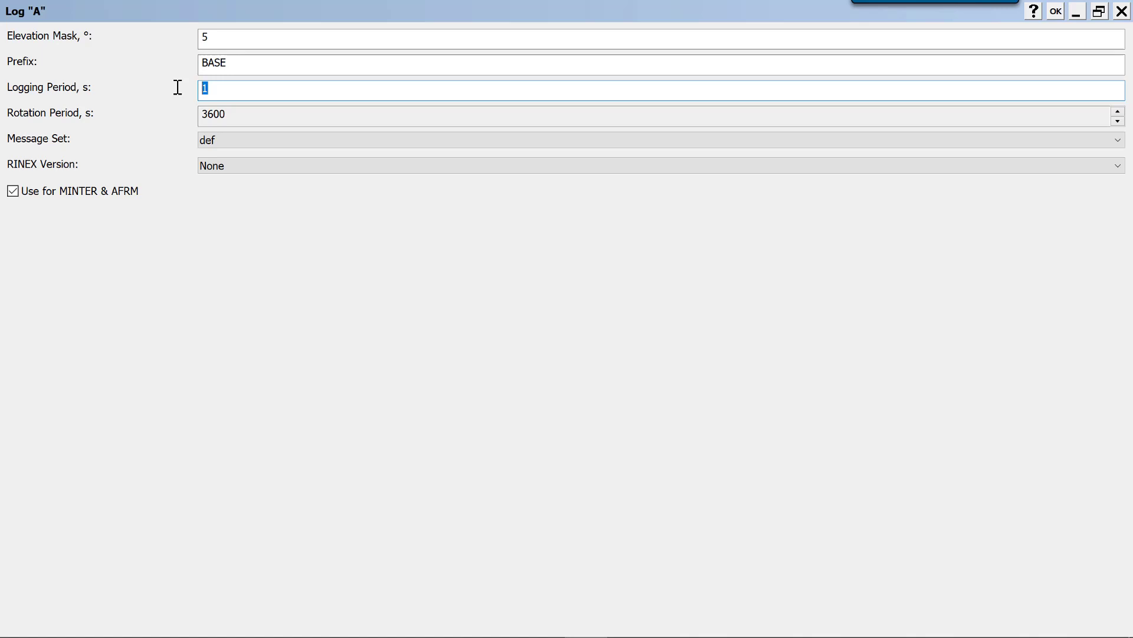
text(10)
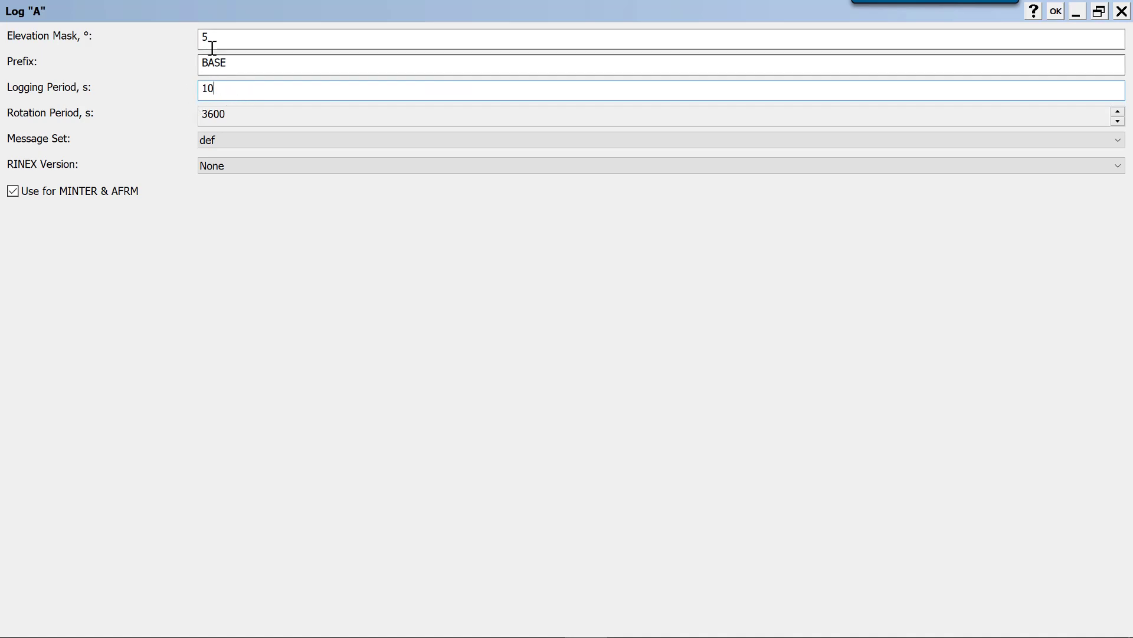
click(231, 62)
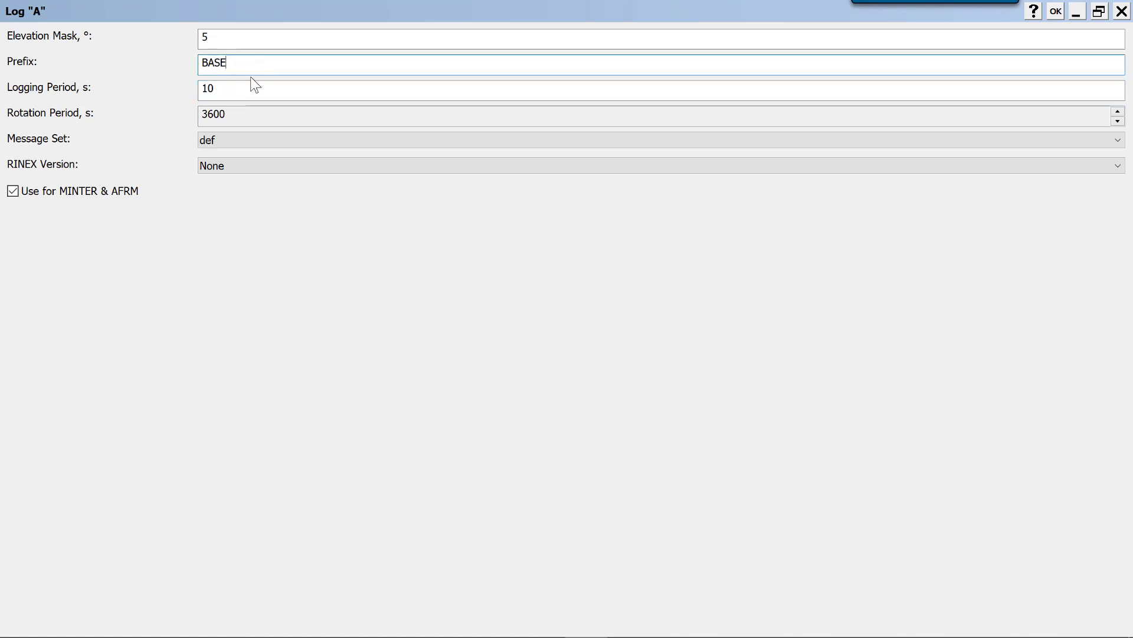
click(223, 89)
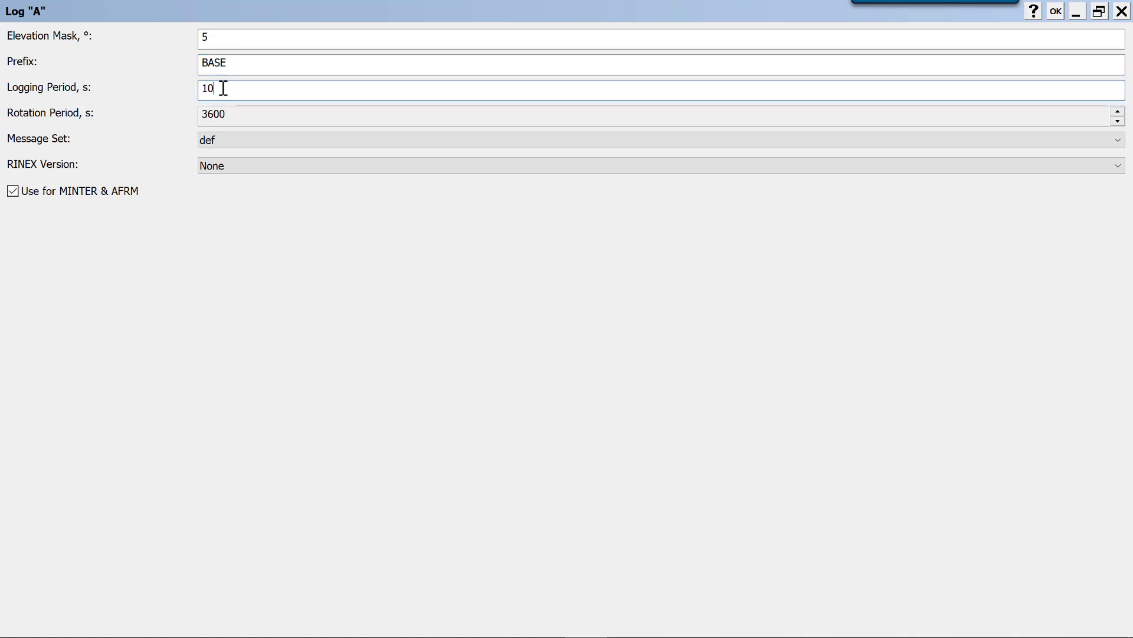
click(1055, 12)
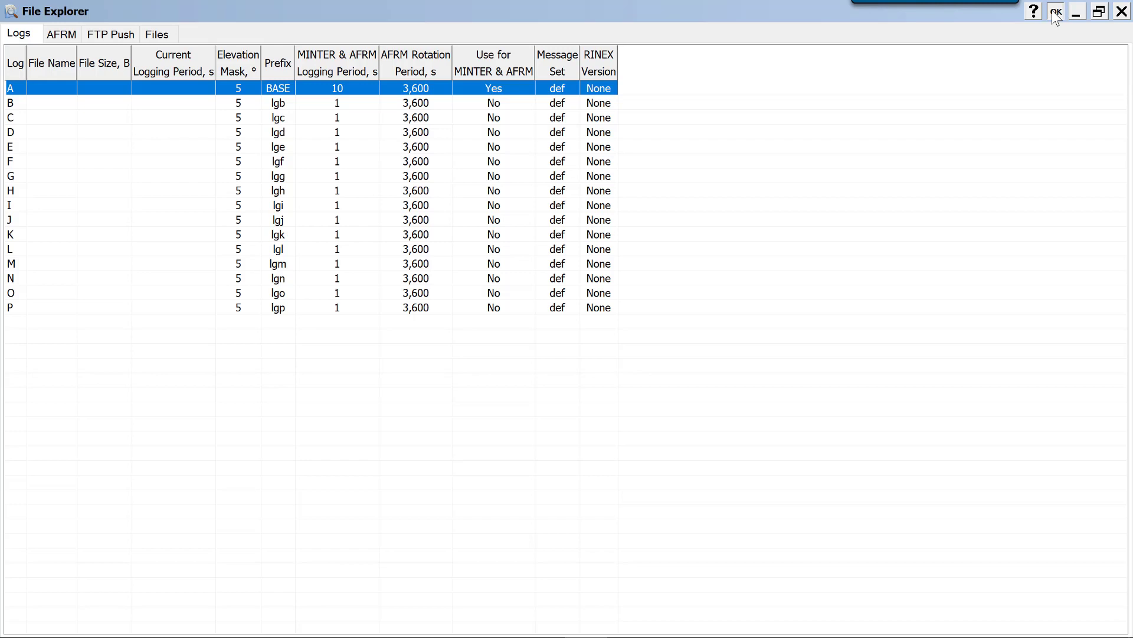
click(1055, 12)
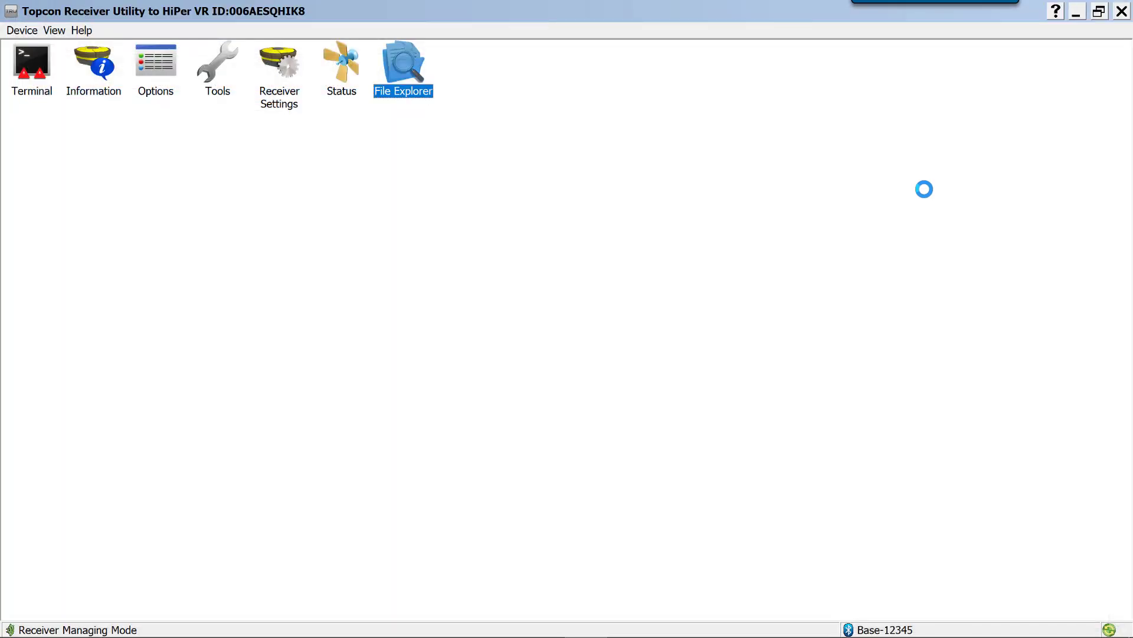
Reopen the File Explorer and select BASE1006t.tps among the receiver's stored files
click(405, 73)
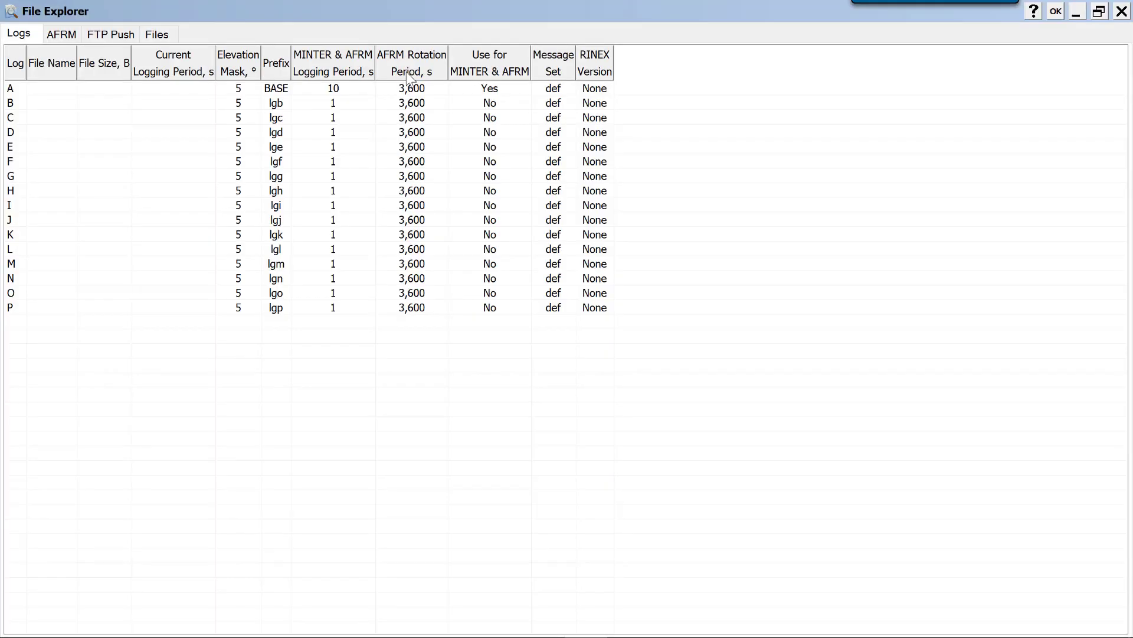
click(157, 34)
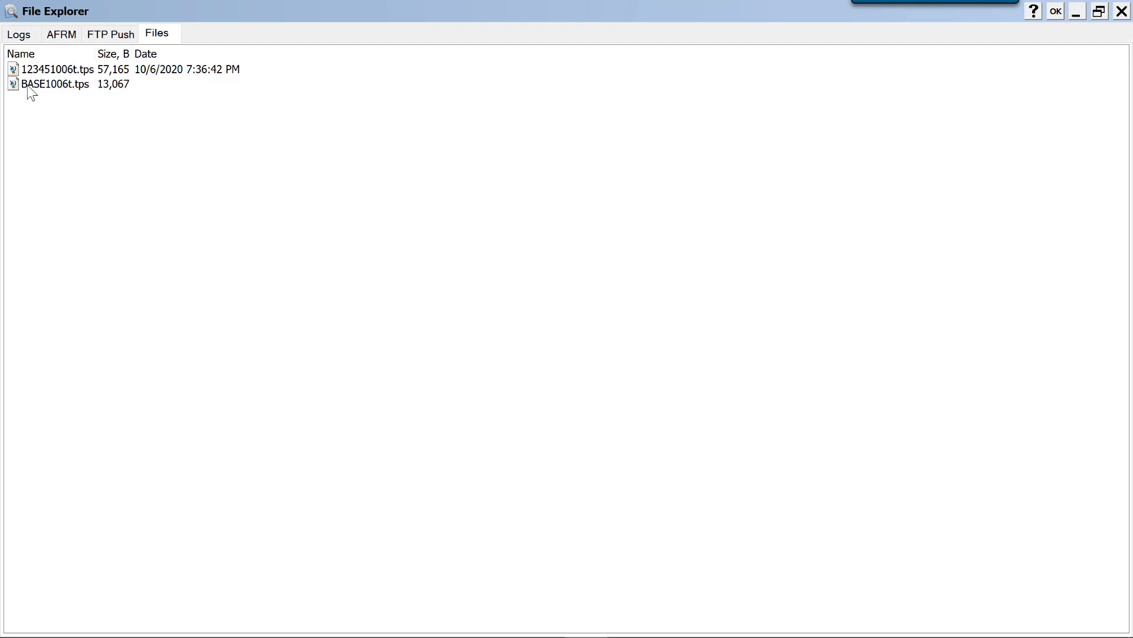
click(27, 88)
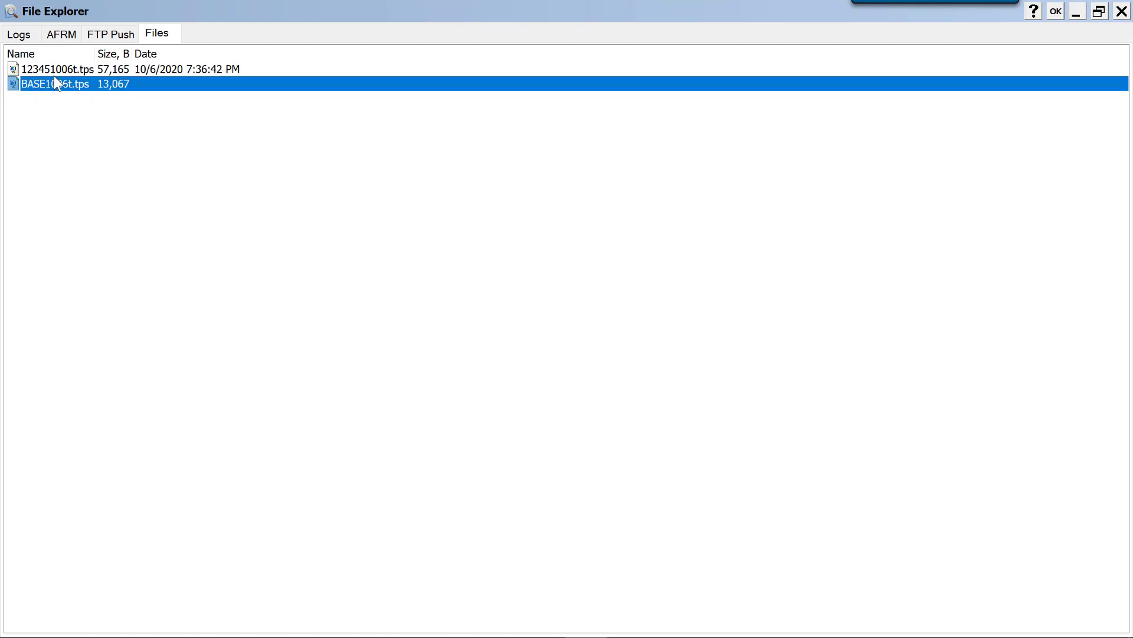
Download BASE1006t.tps from the receiver into a new folder named 1006 created inside the Opus folder on the Desktop
right_click(55, 80)
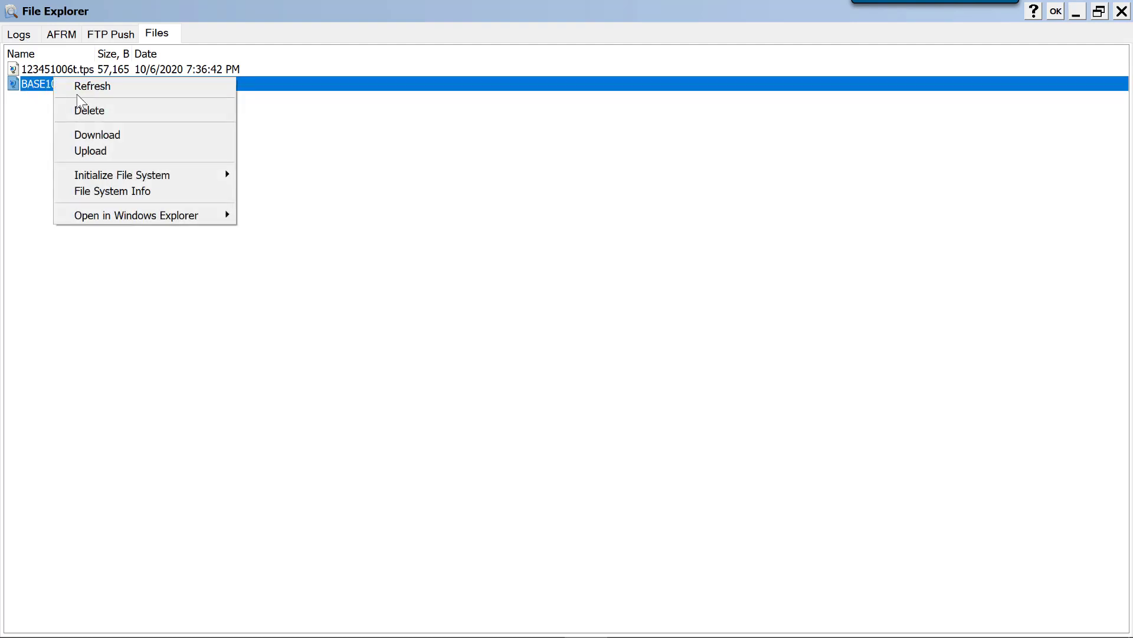
click(97, 134)
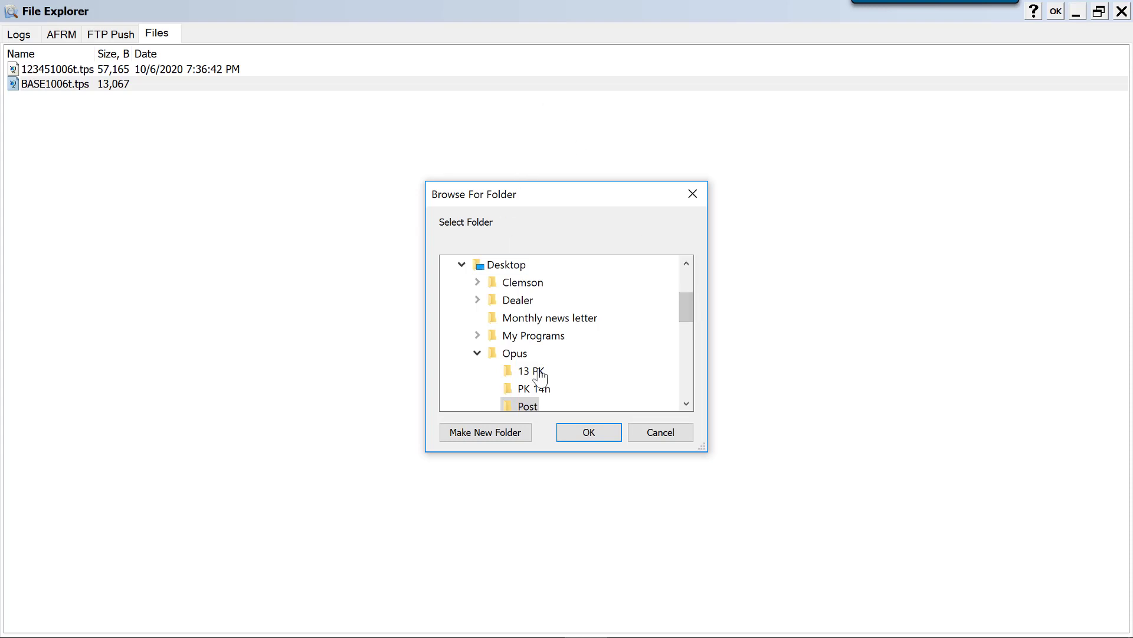
click(518, 358)
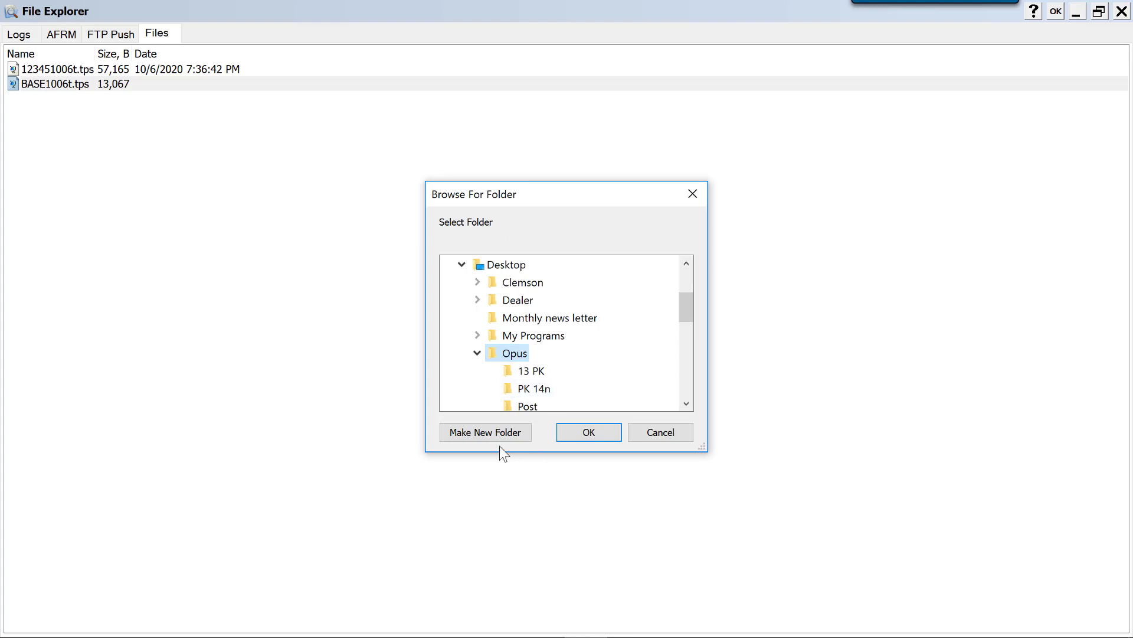
click(489, 431)
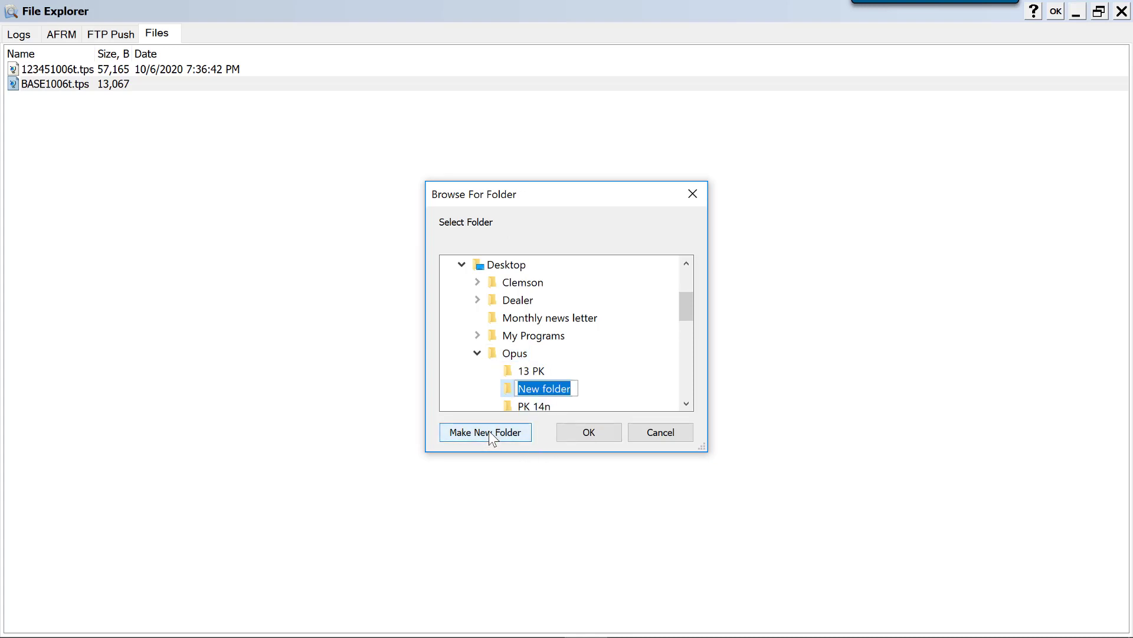
text(1010)
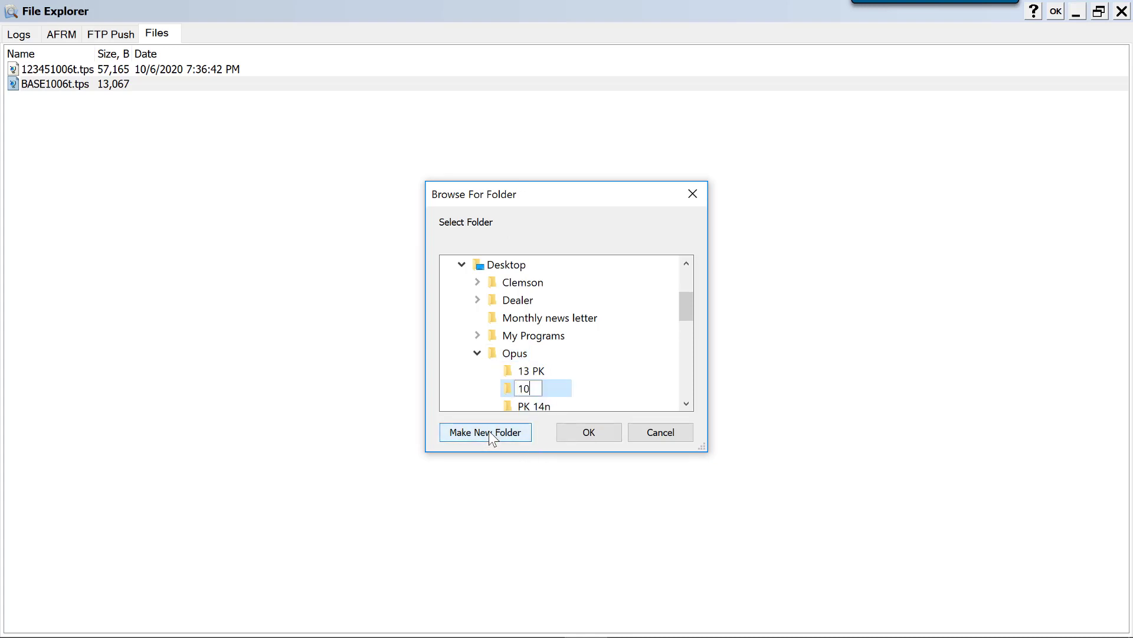
key(BackSpace)
key(BackSpace)
text(06)
click(562, 391)
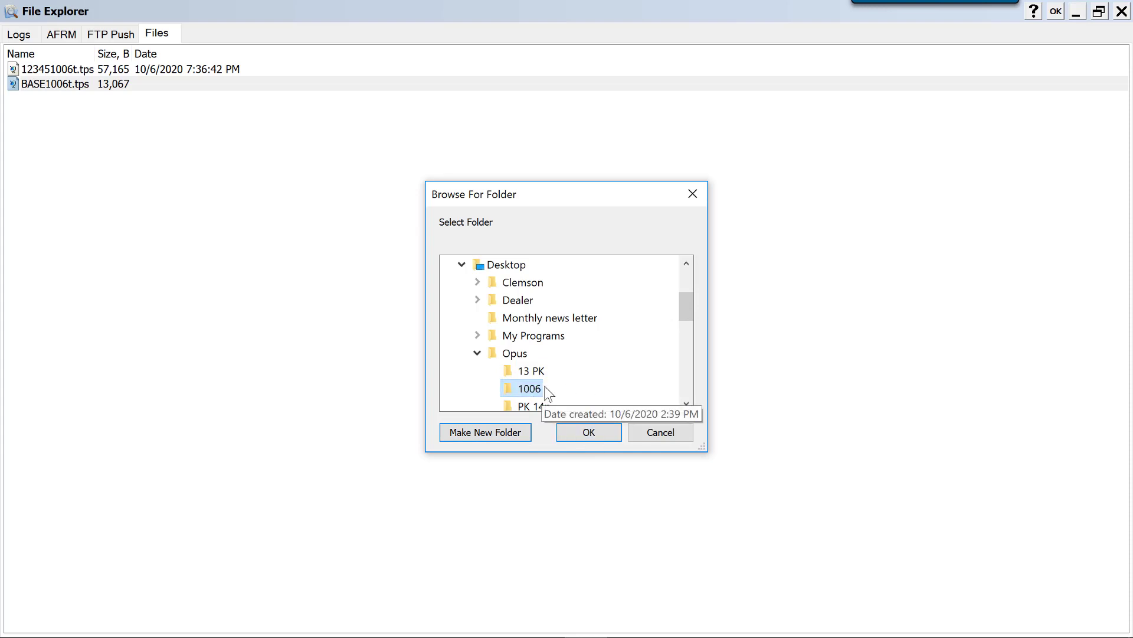
click(588, 431)
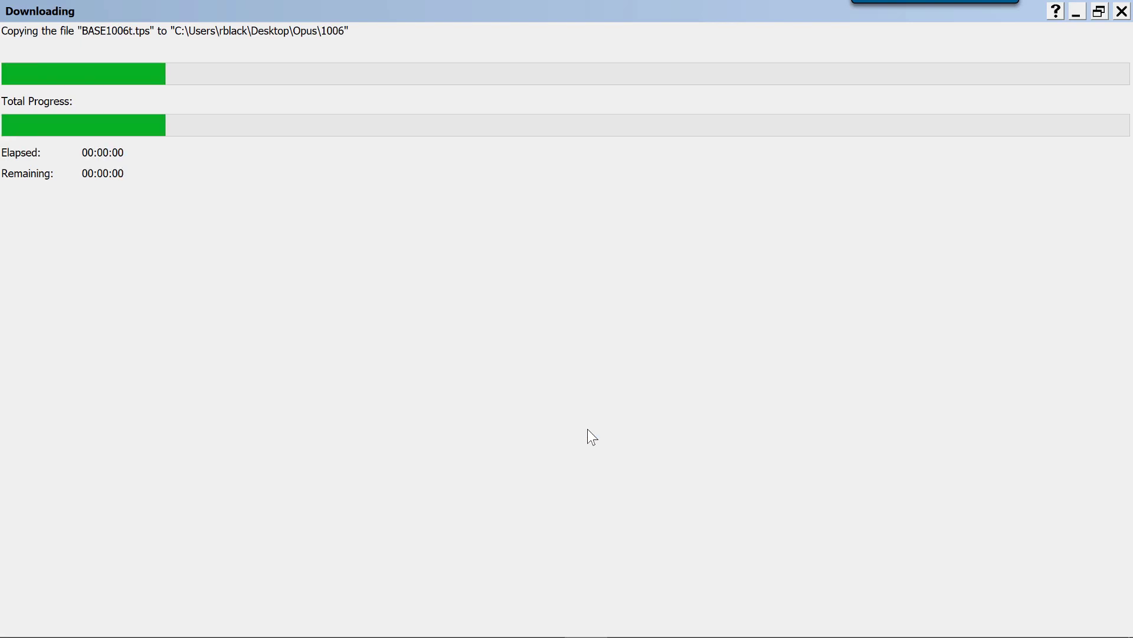